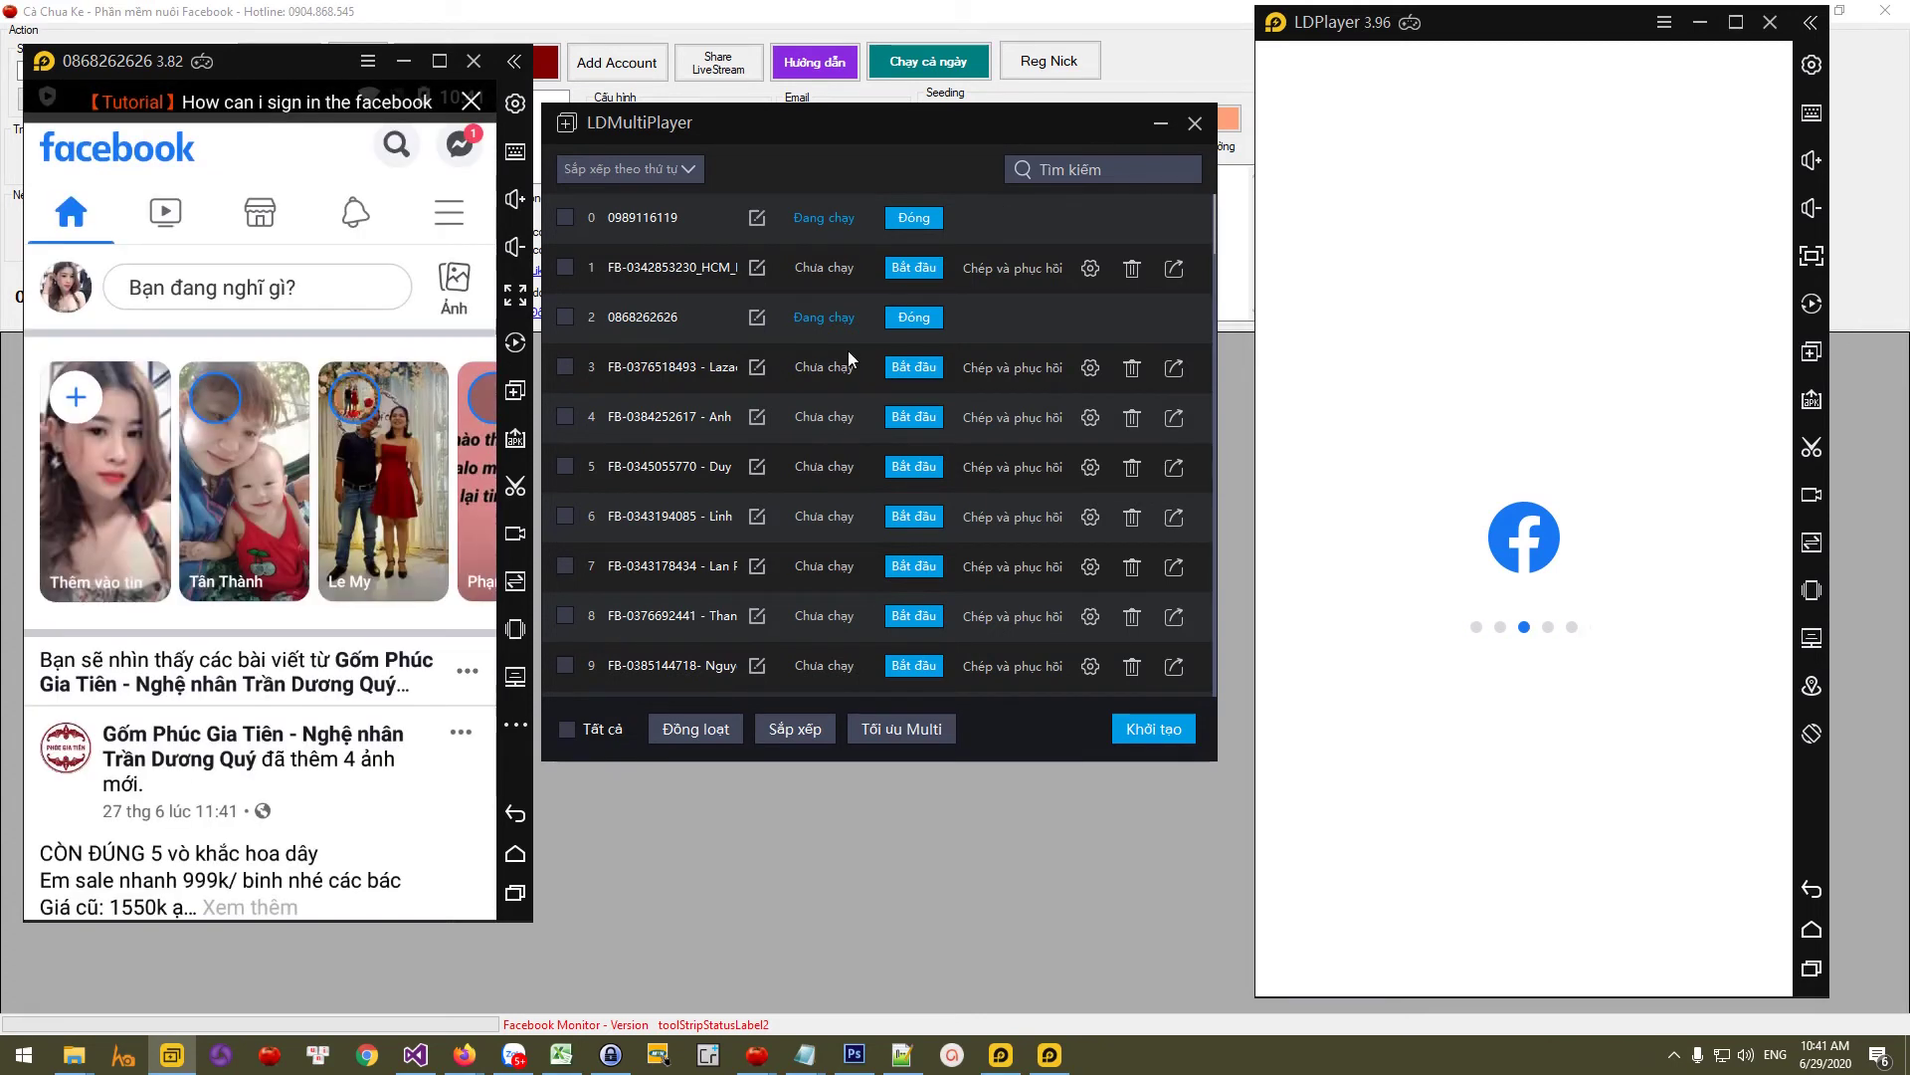
Step: Move the Facebook emulator and LDMultiPlayer windows apart so both are accessible, and look through the emulator list
drag(239, 68, 1192, 90)
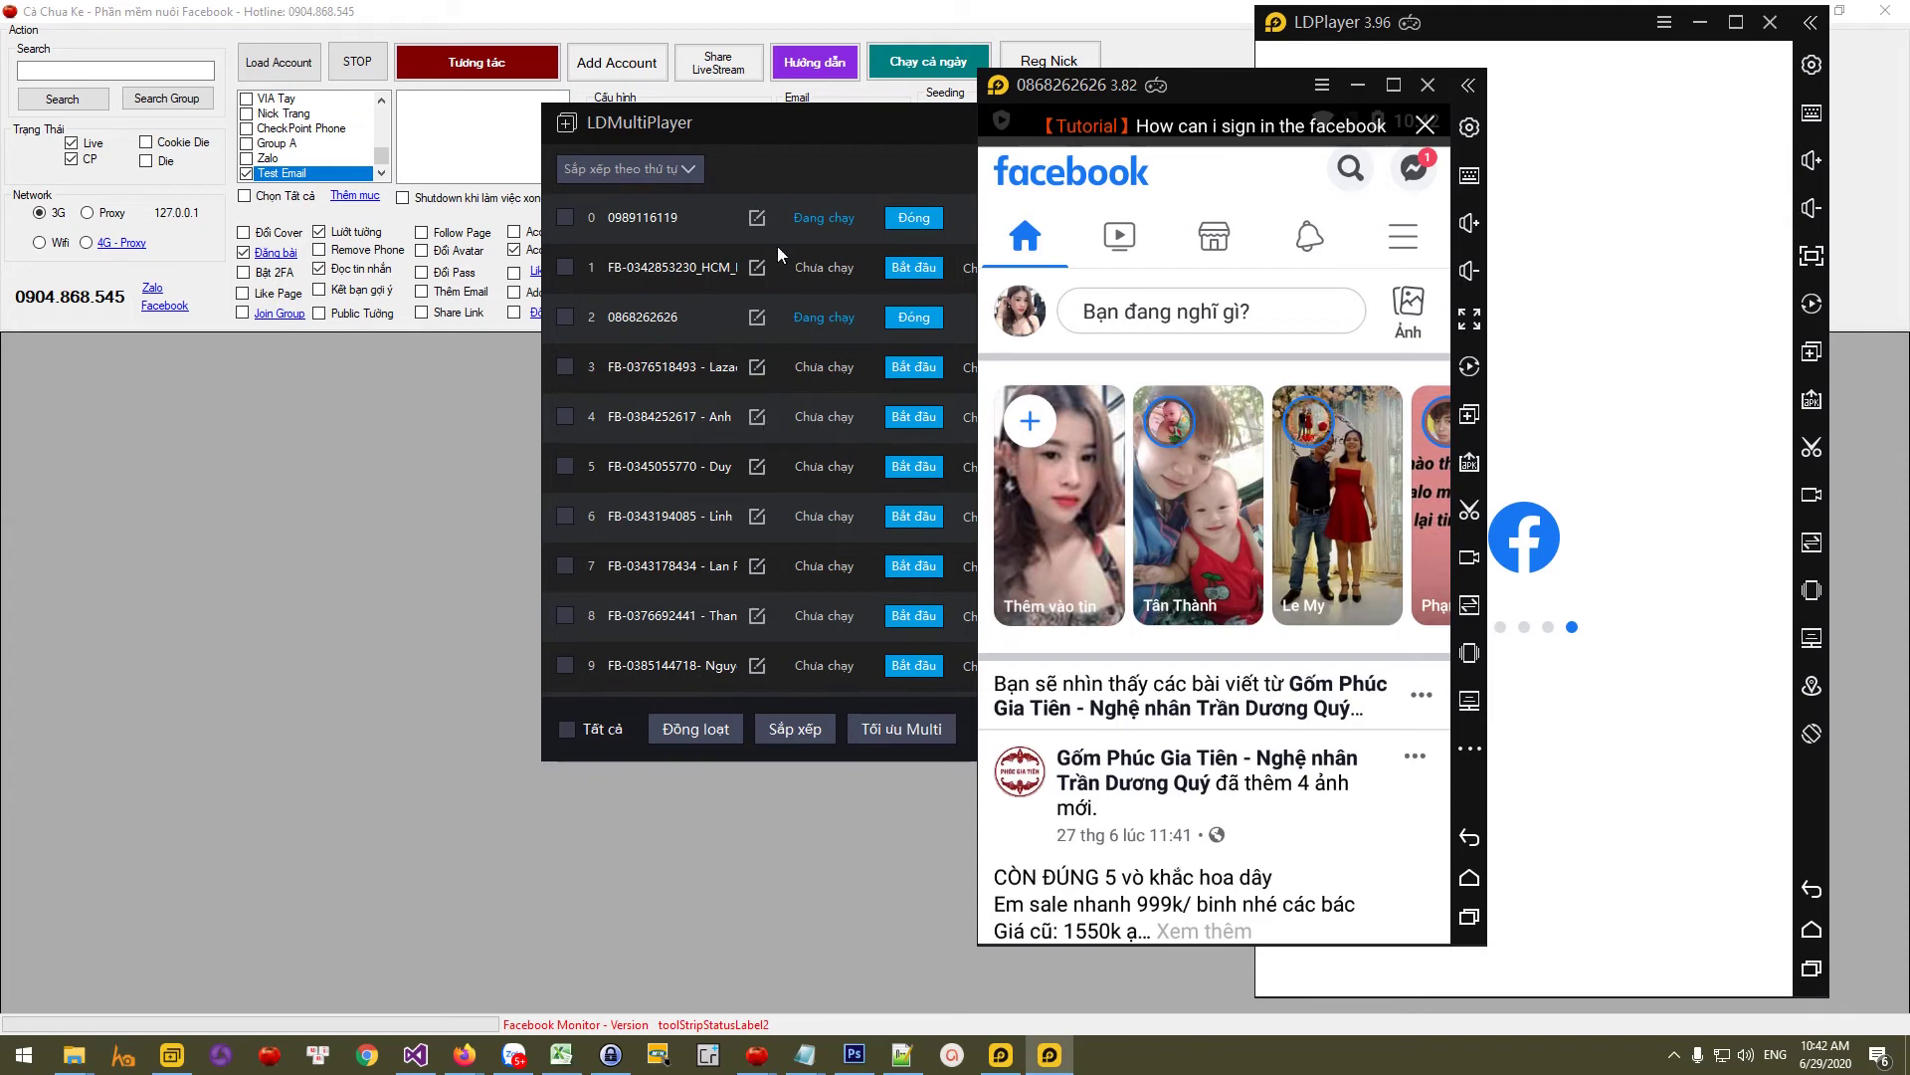
drag(670, 127, 319, 167)
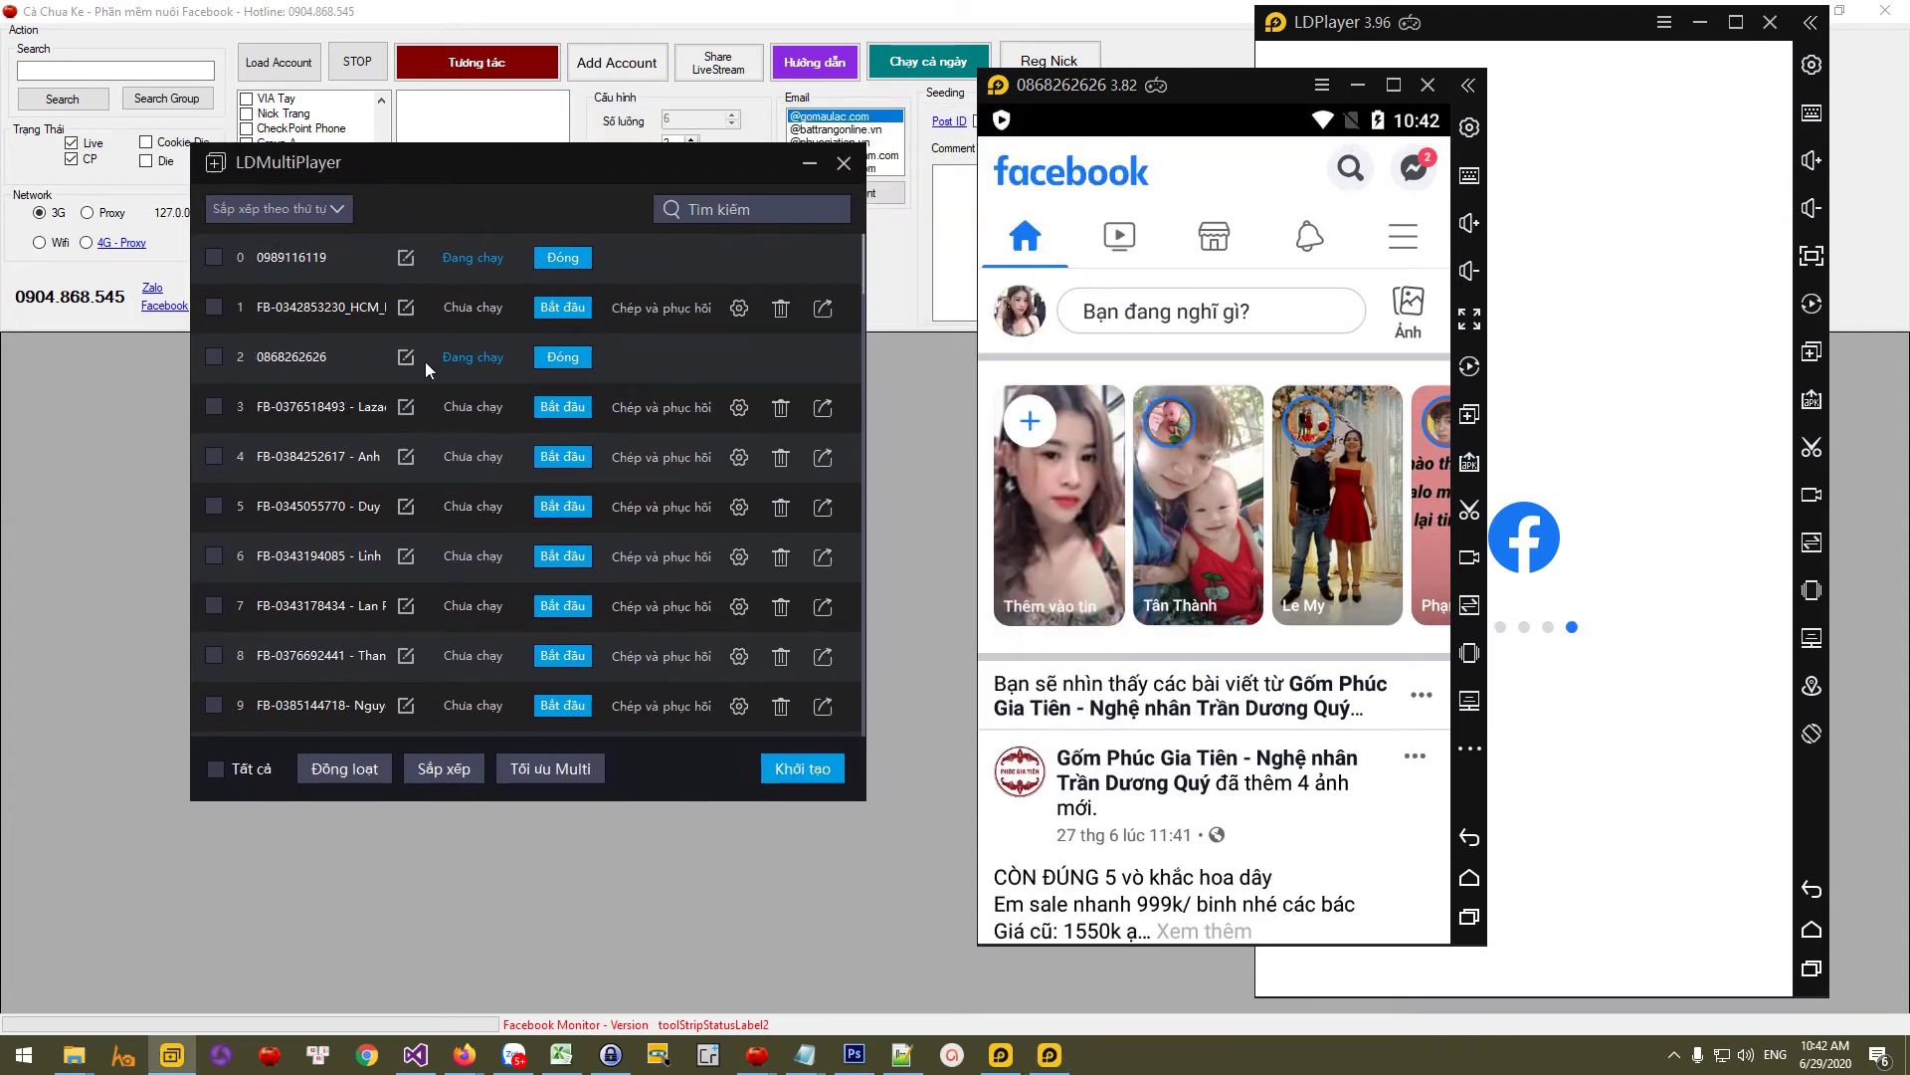
scroll(314, 587, down, 3)
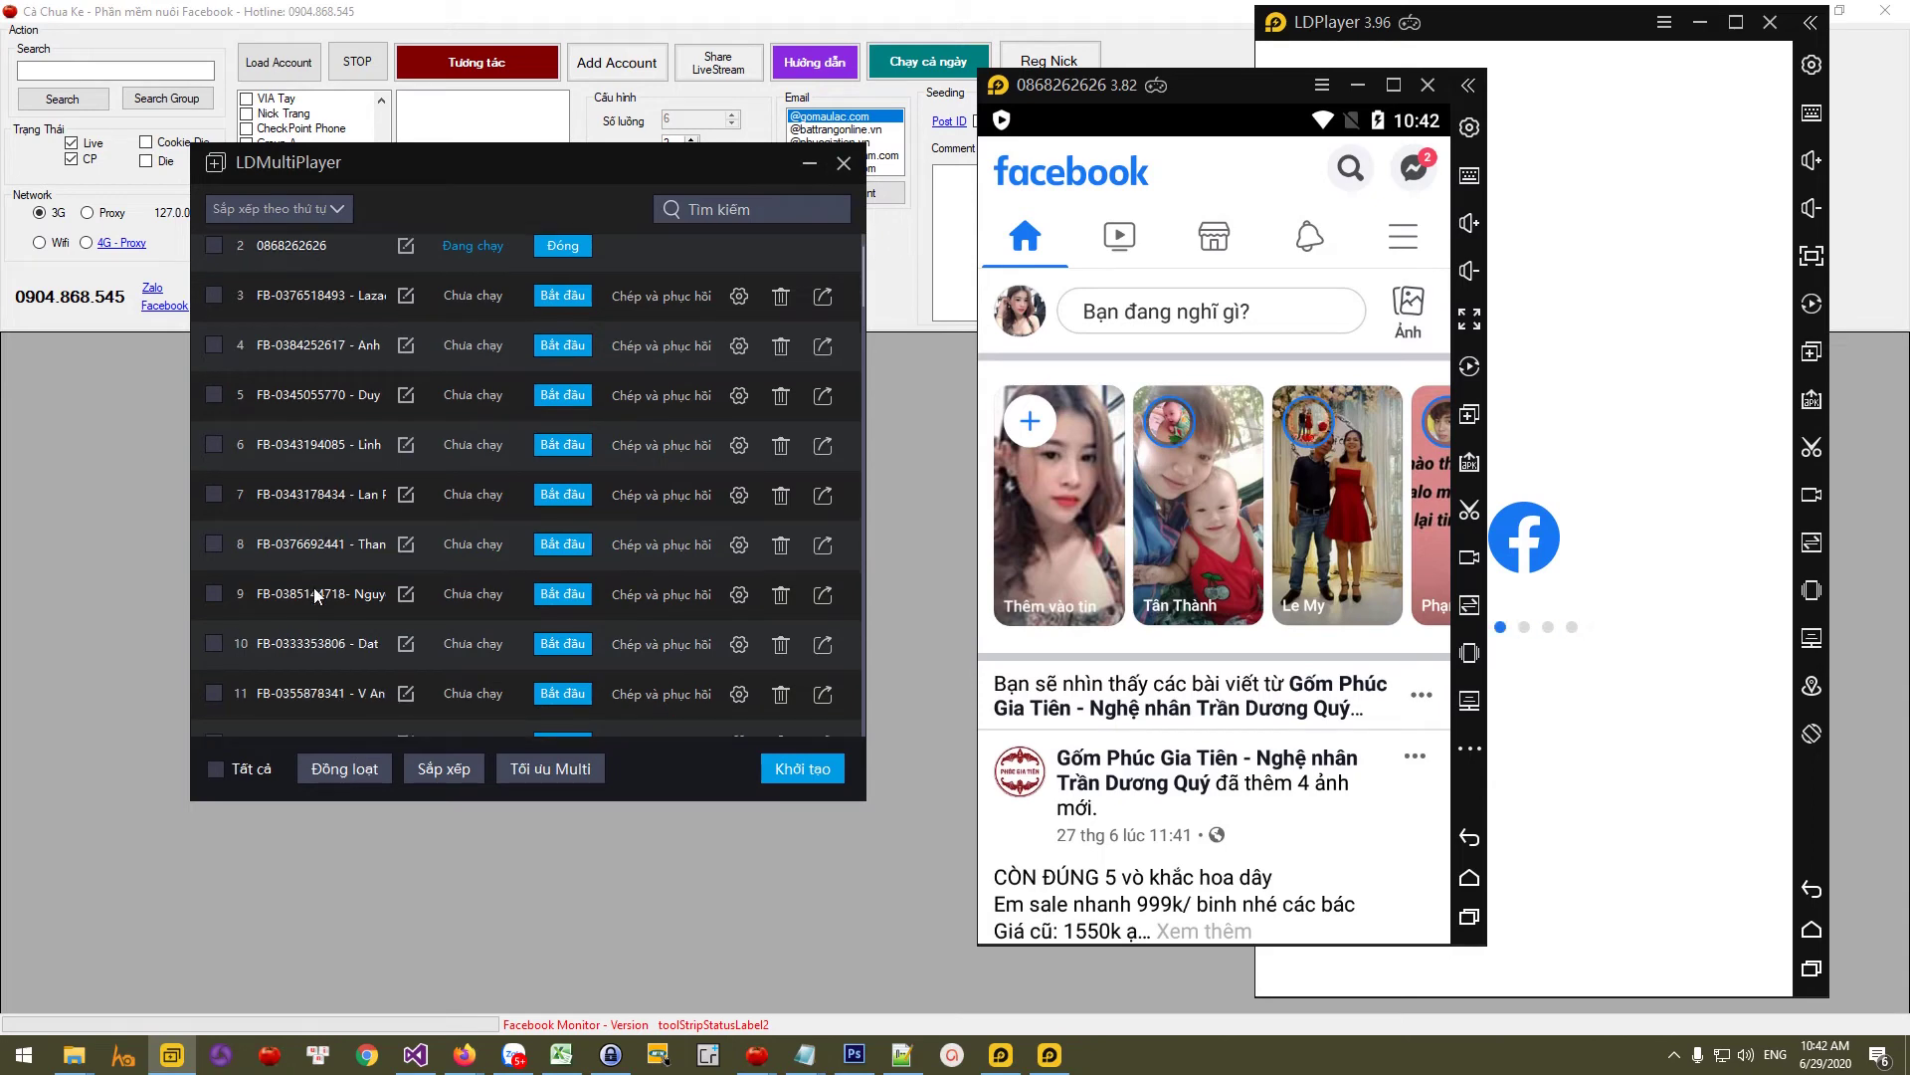
scroll(310, 644, up, 3)
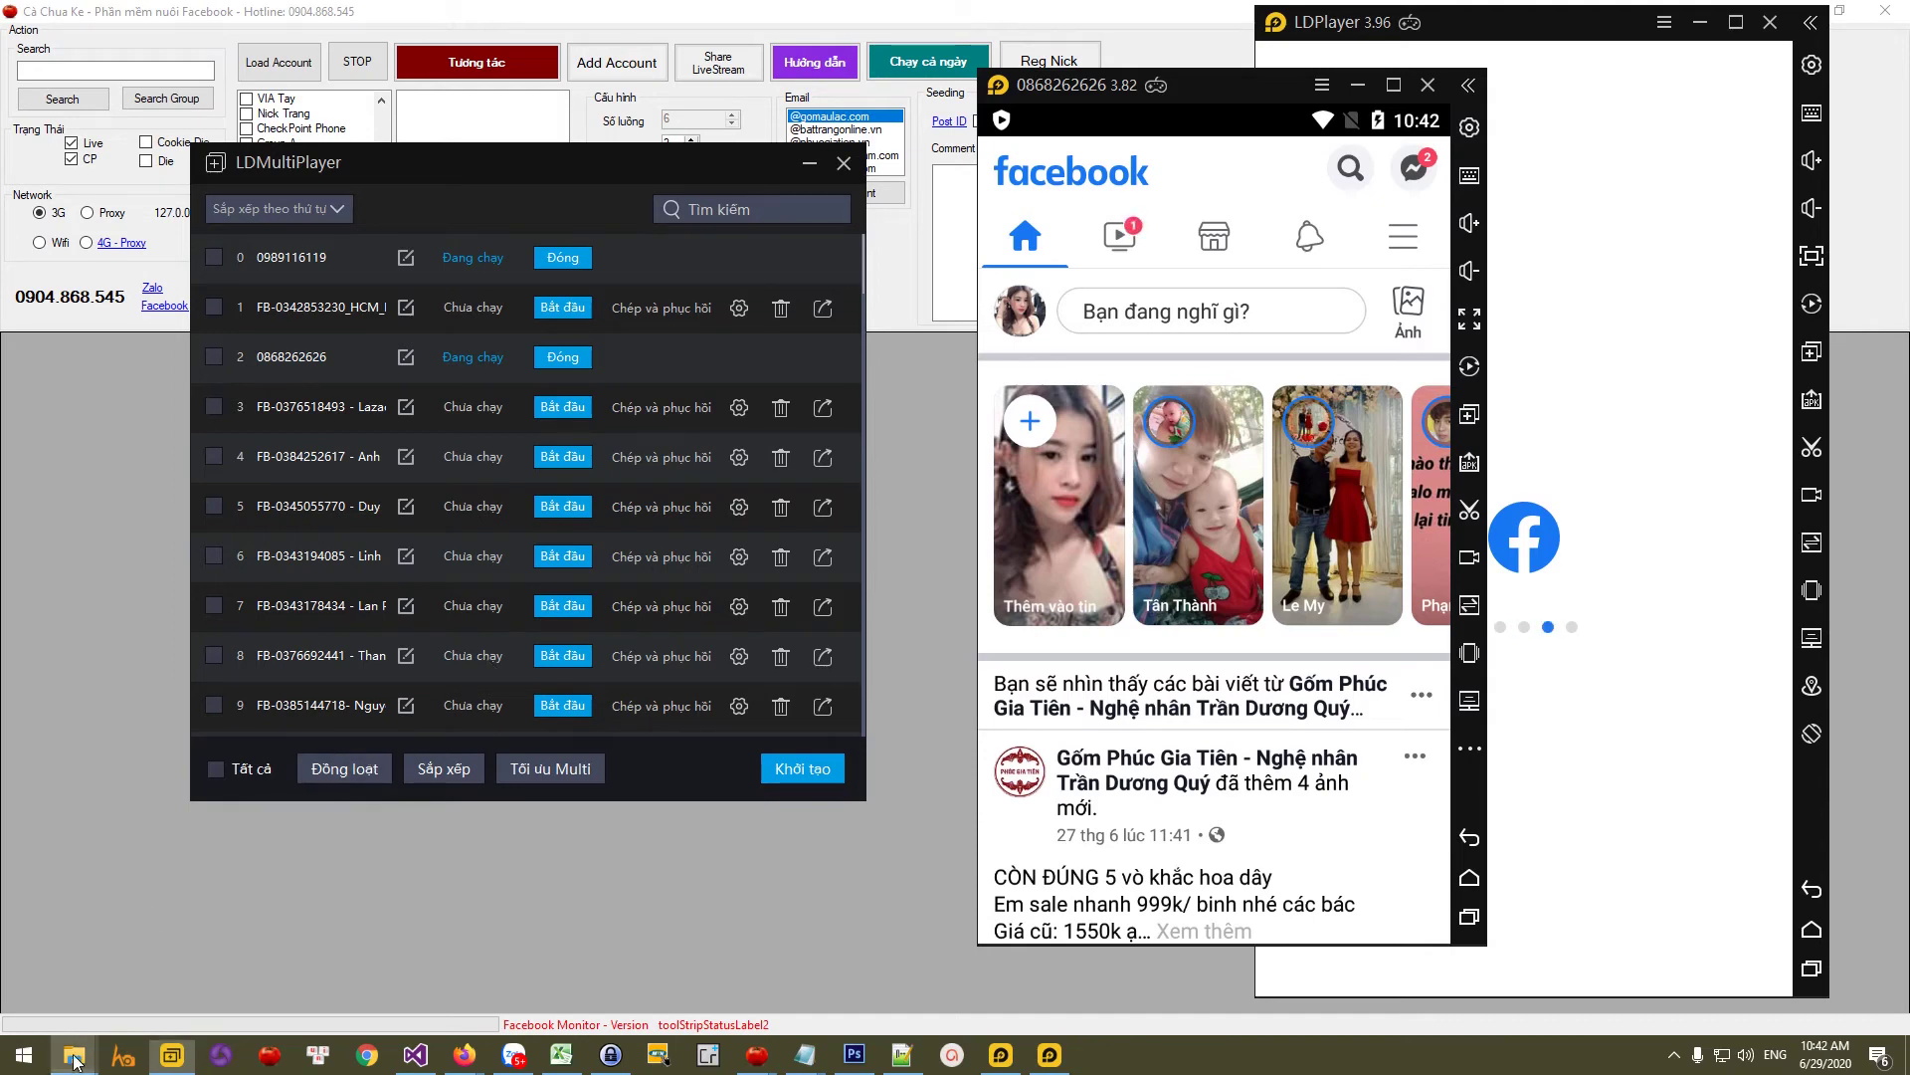
Step: Switch to File Explorer and open the ChangZhi\LDPlayer folder on drive G
mouse_move(75, 1052)
click(76, 1015)
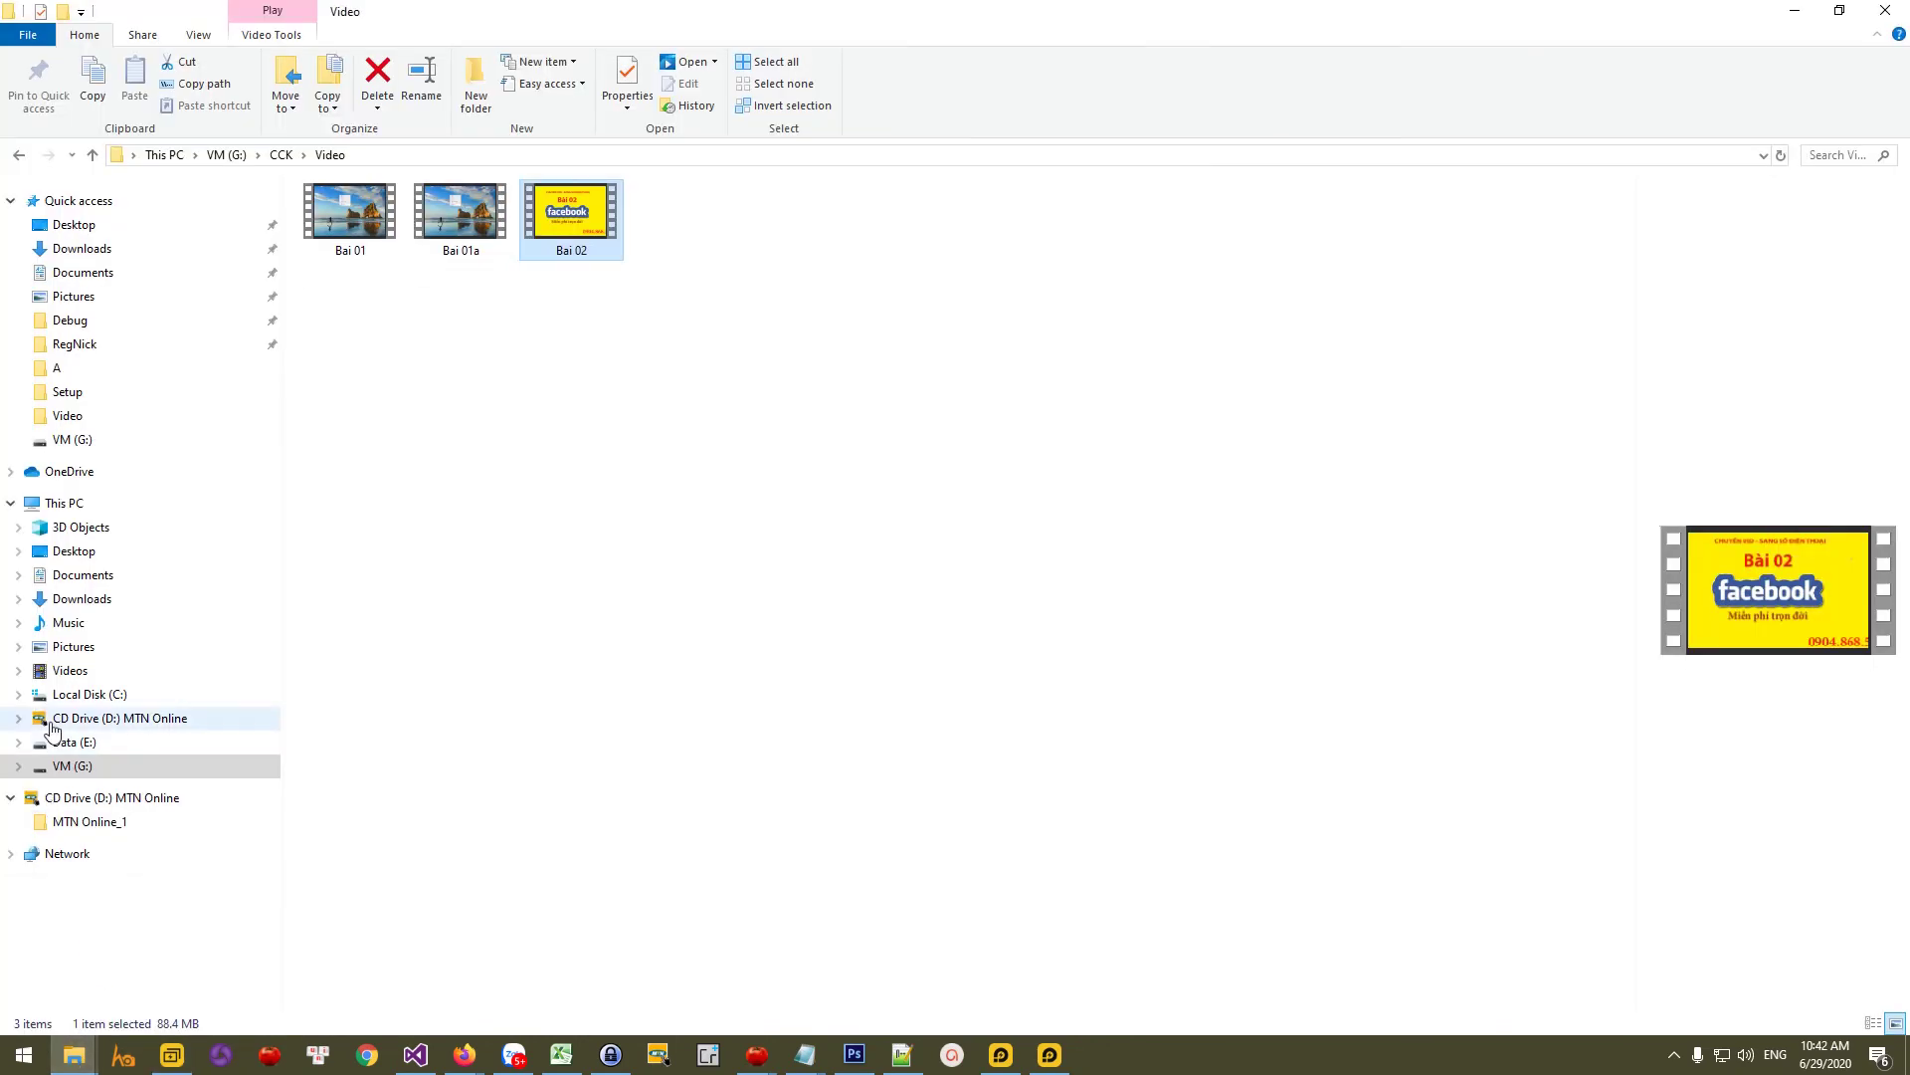
click(63, 774)
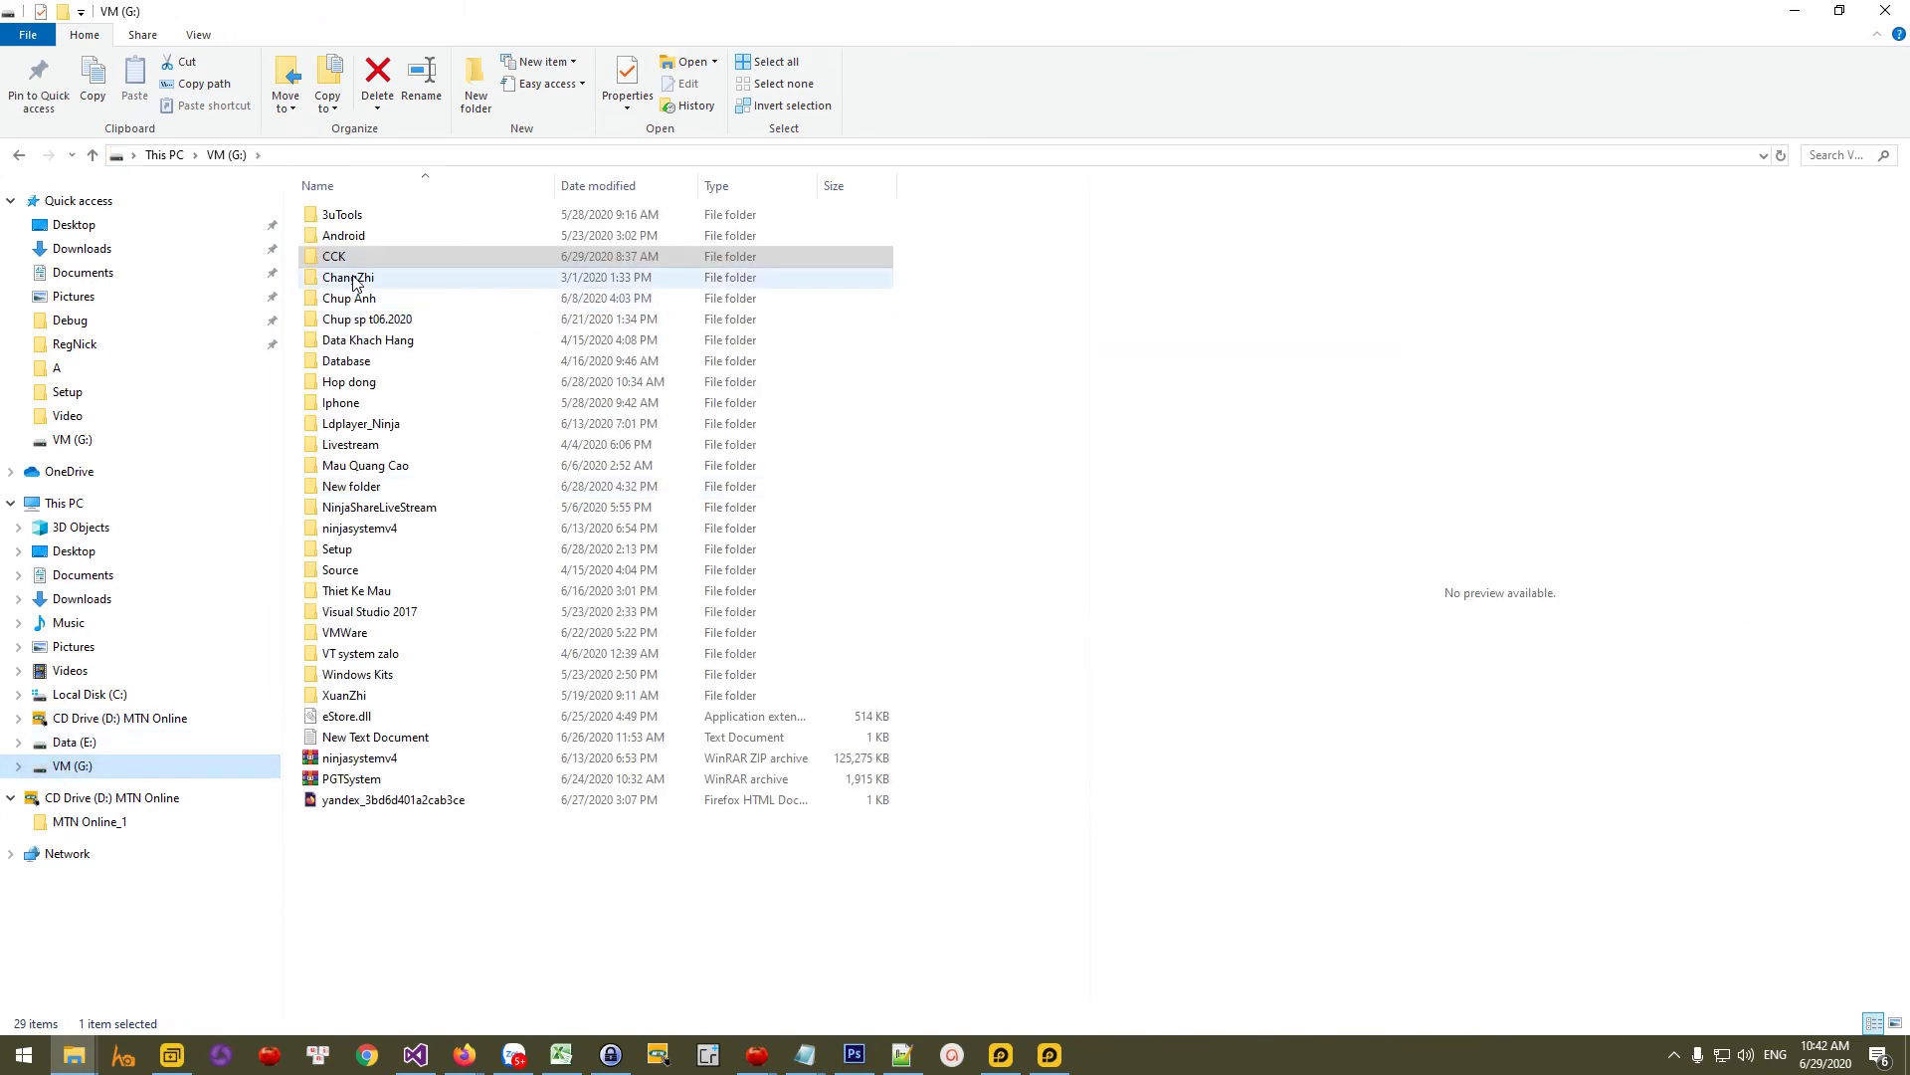
double_click(358, 284)
double_click(338, 217)
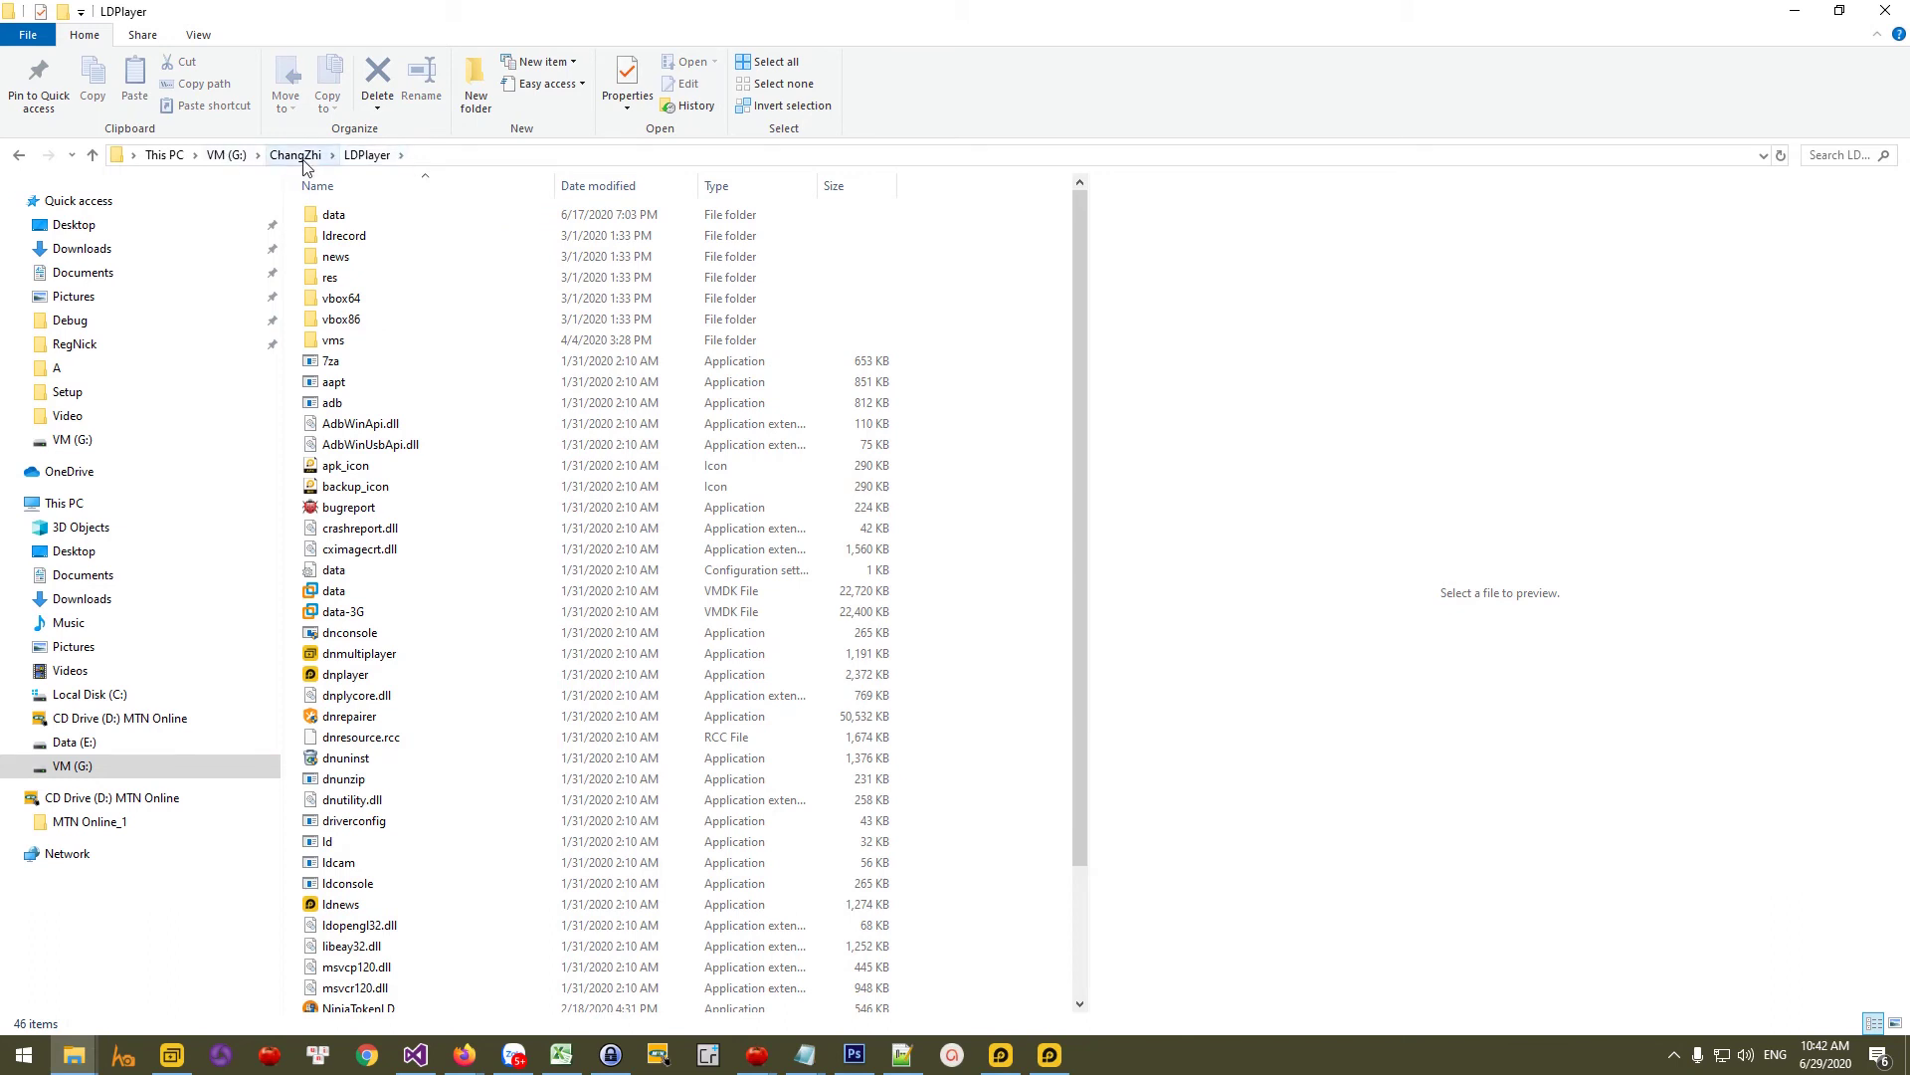
Step: Check the LDMultiPlayer shortcut's target path in its properties, and return to the LDPlayer folder
click(172, 1057)
right_click(172, 1057)
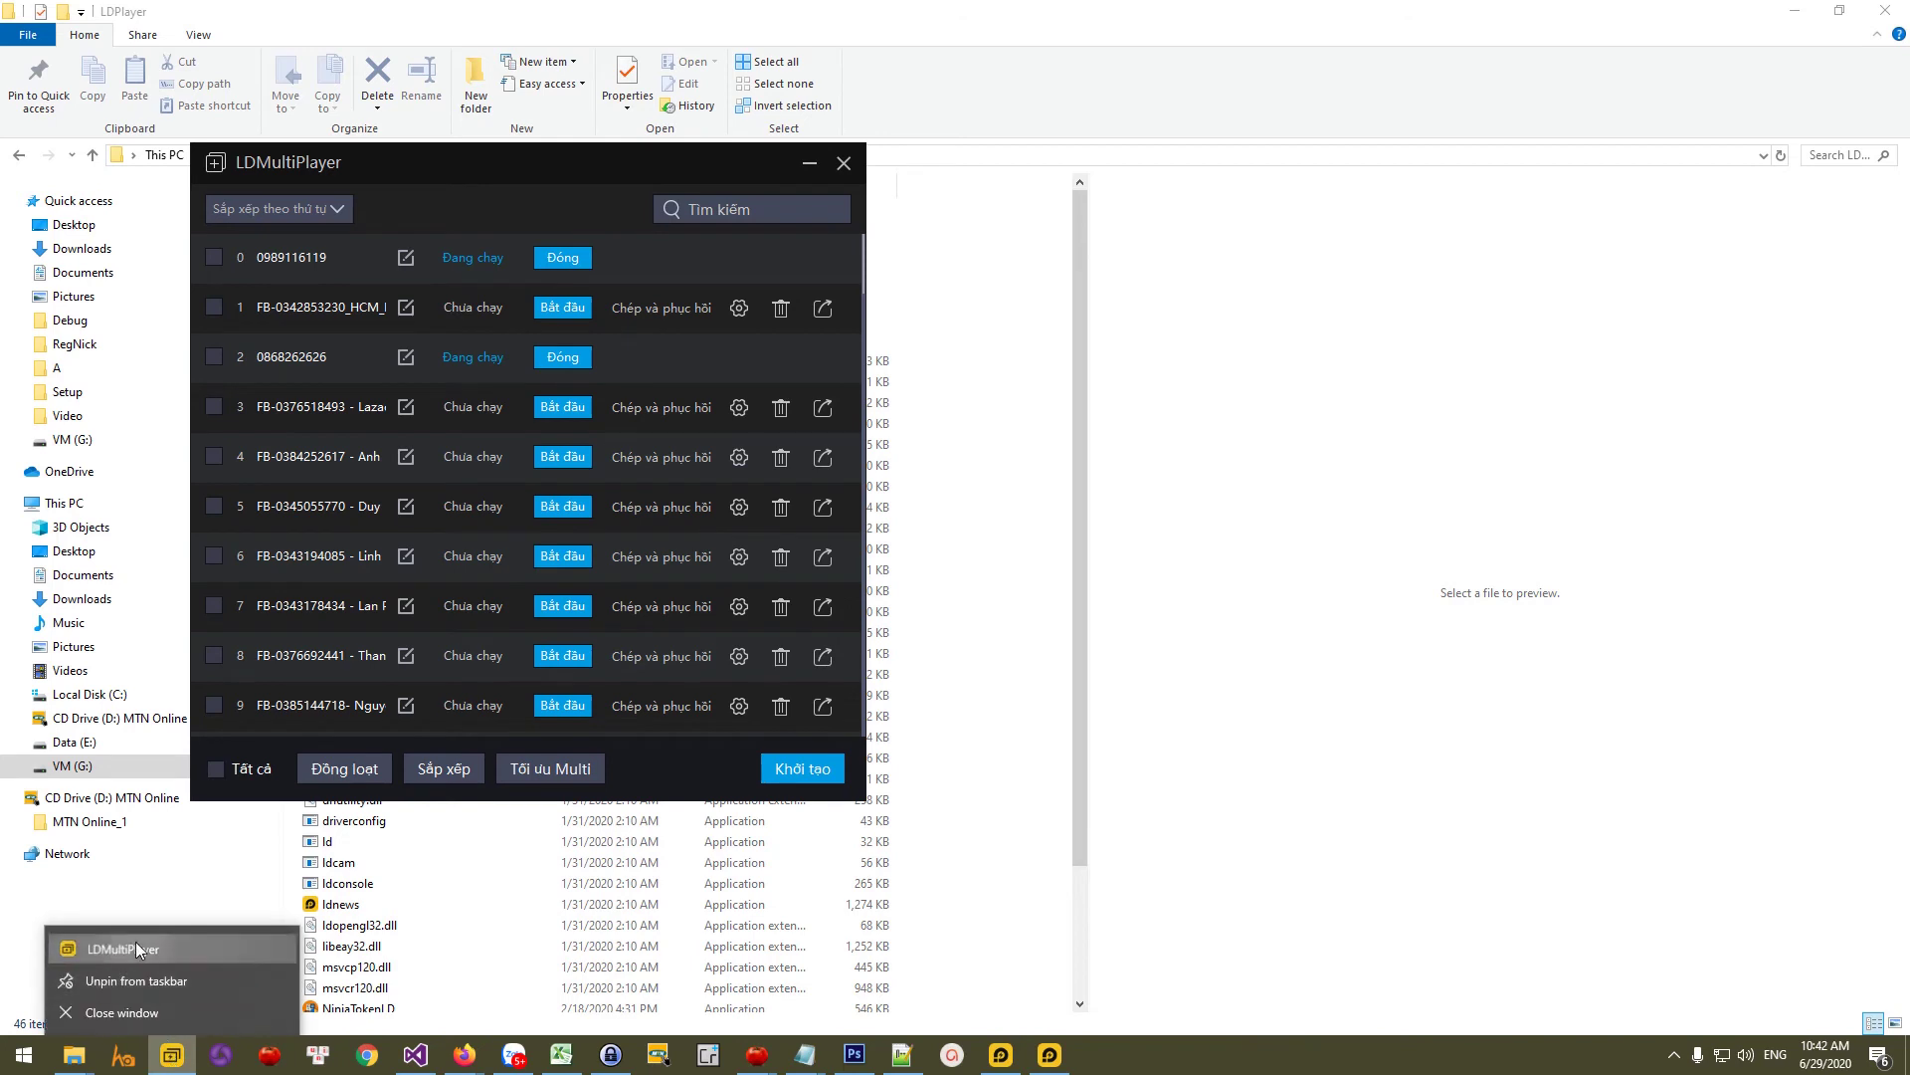
right_click(135, 943)
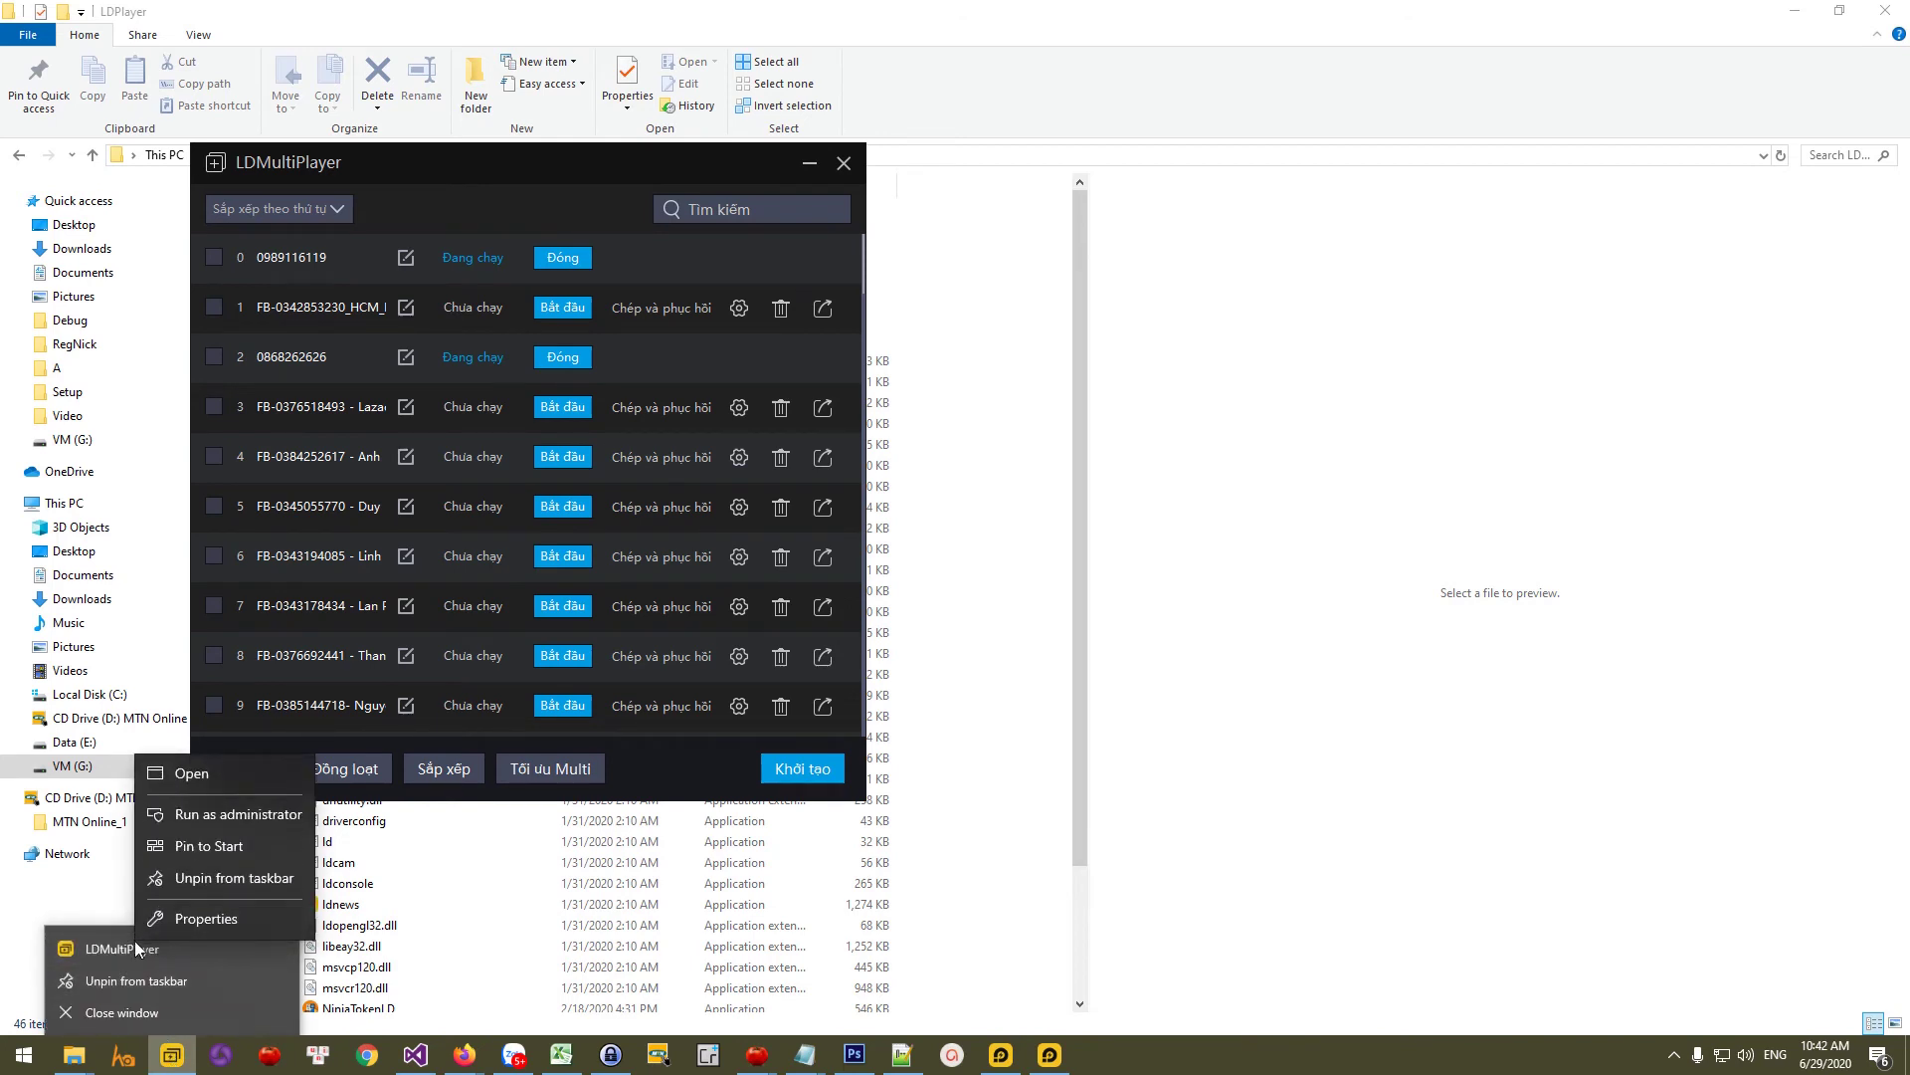
click(199, 919)
click(345, 698)
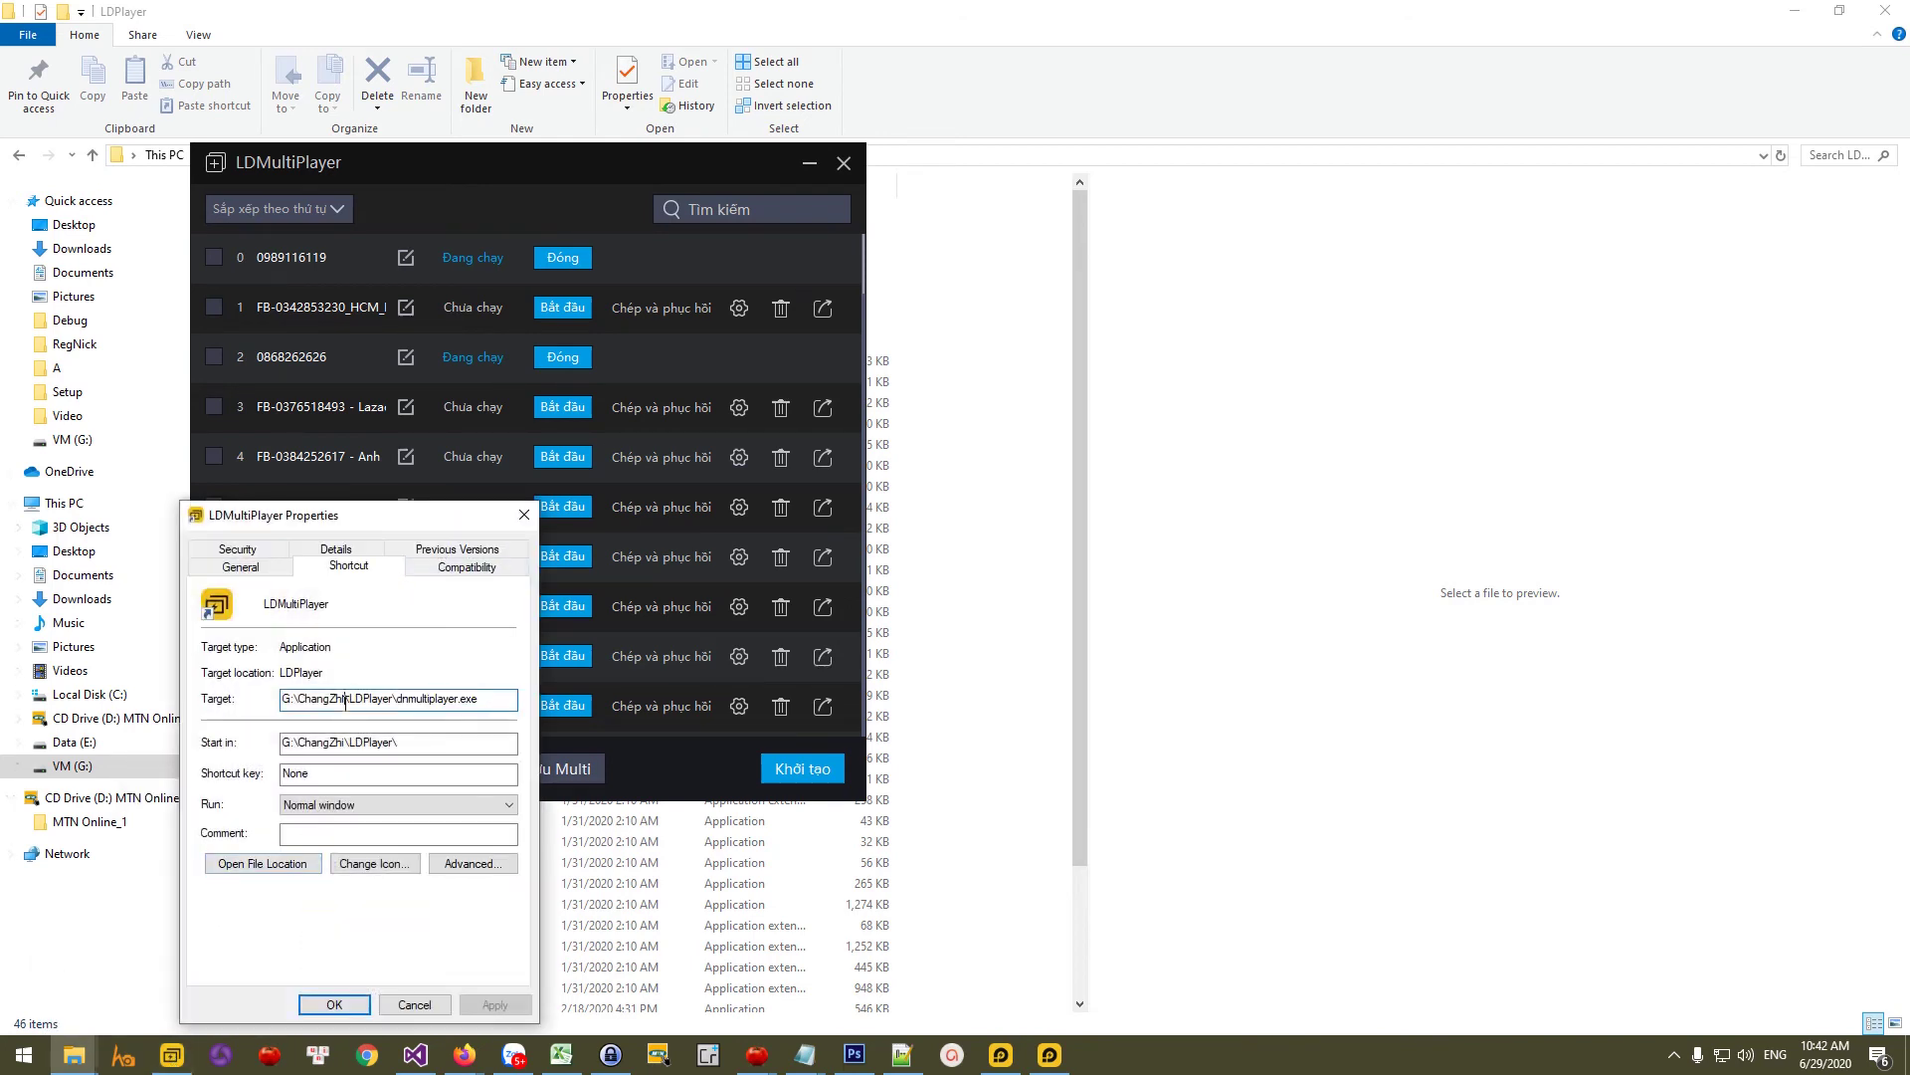
drag(397, 699, 291, 698)
click(522, 518)
click(1079, 171)
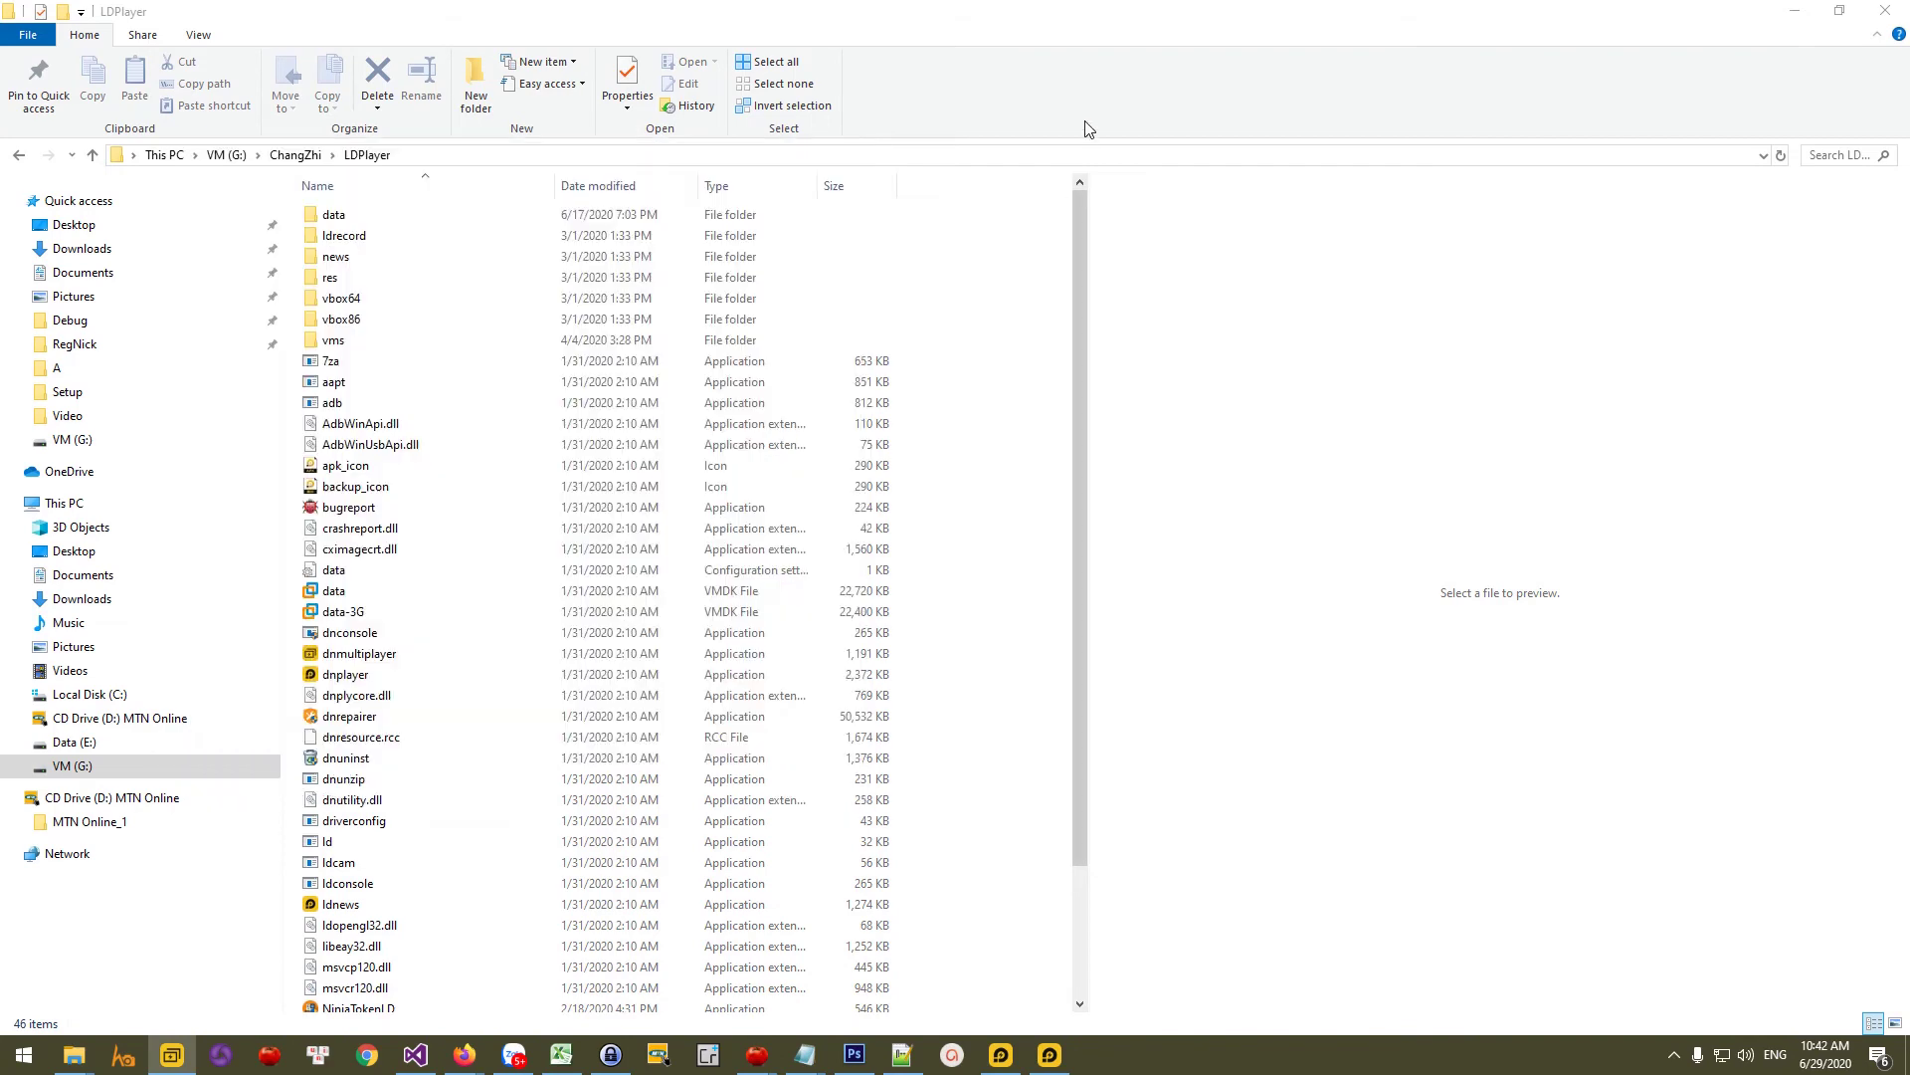
Step: Run the NinjaTokenLD application from the LDPlayer folder as administrator
click(407, 156)
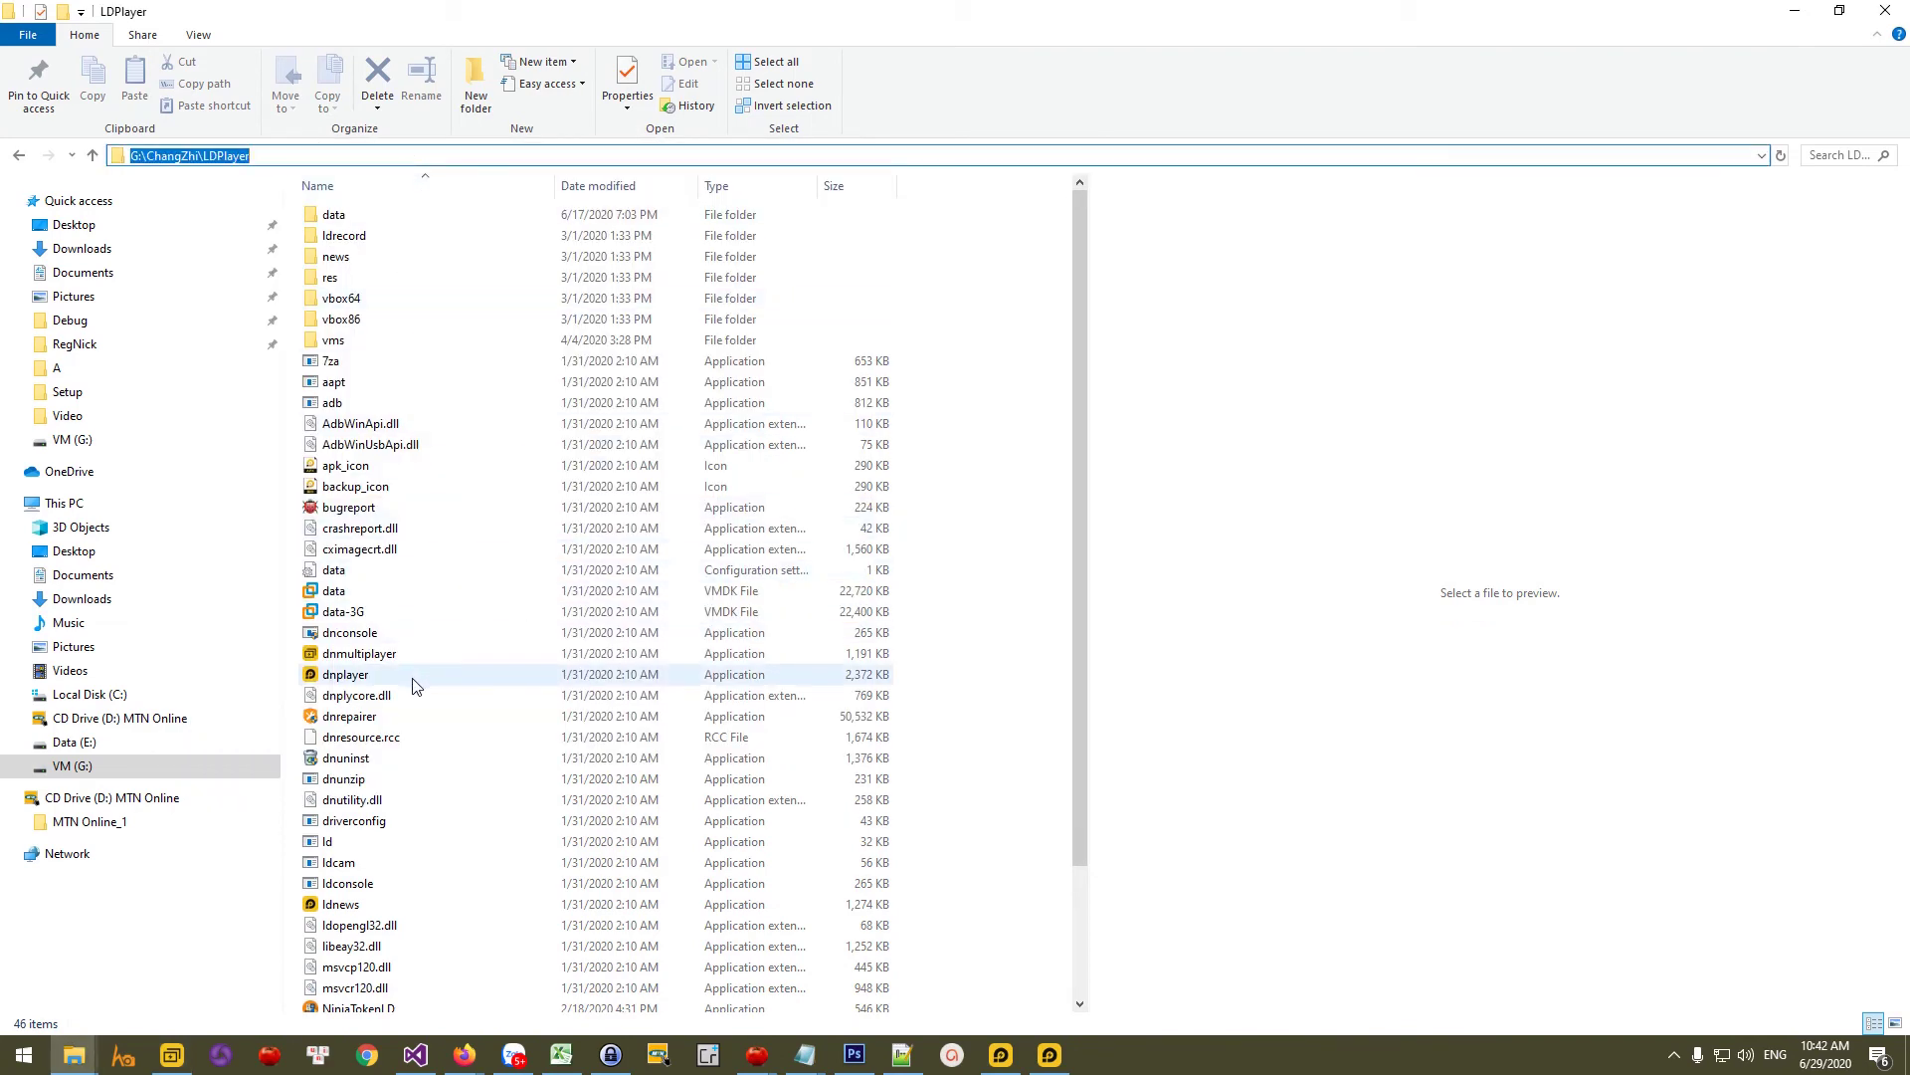
scroll(413, 685, down, 3)
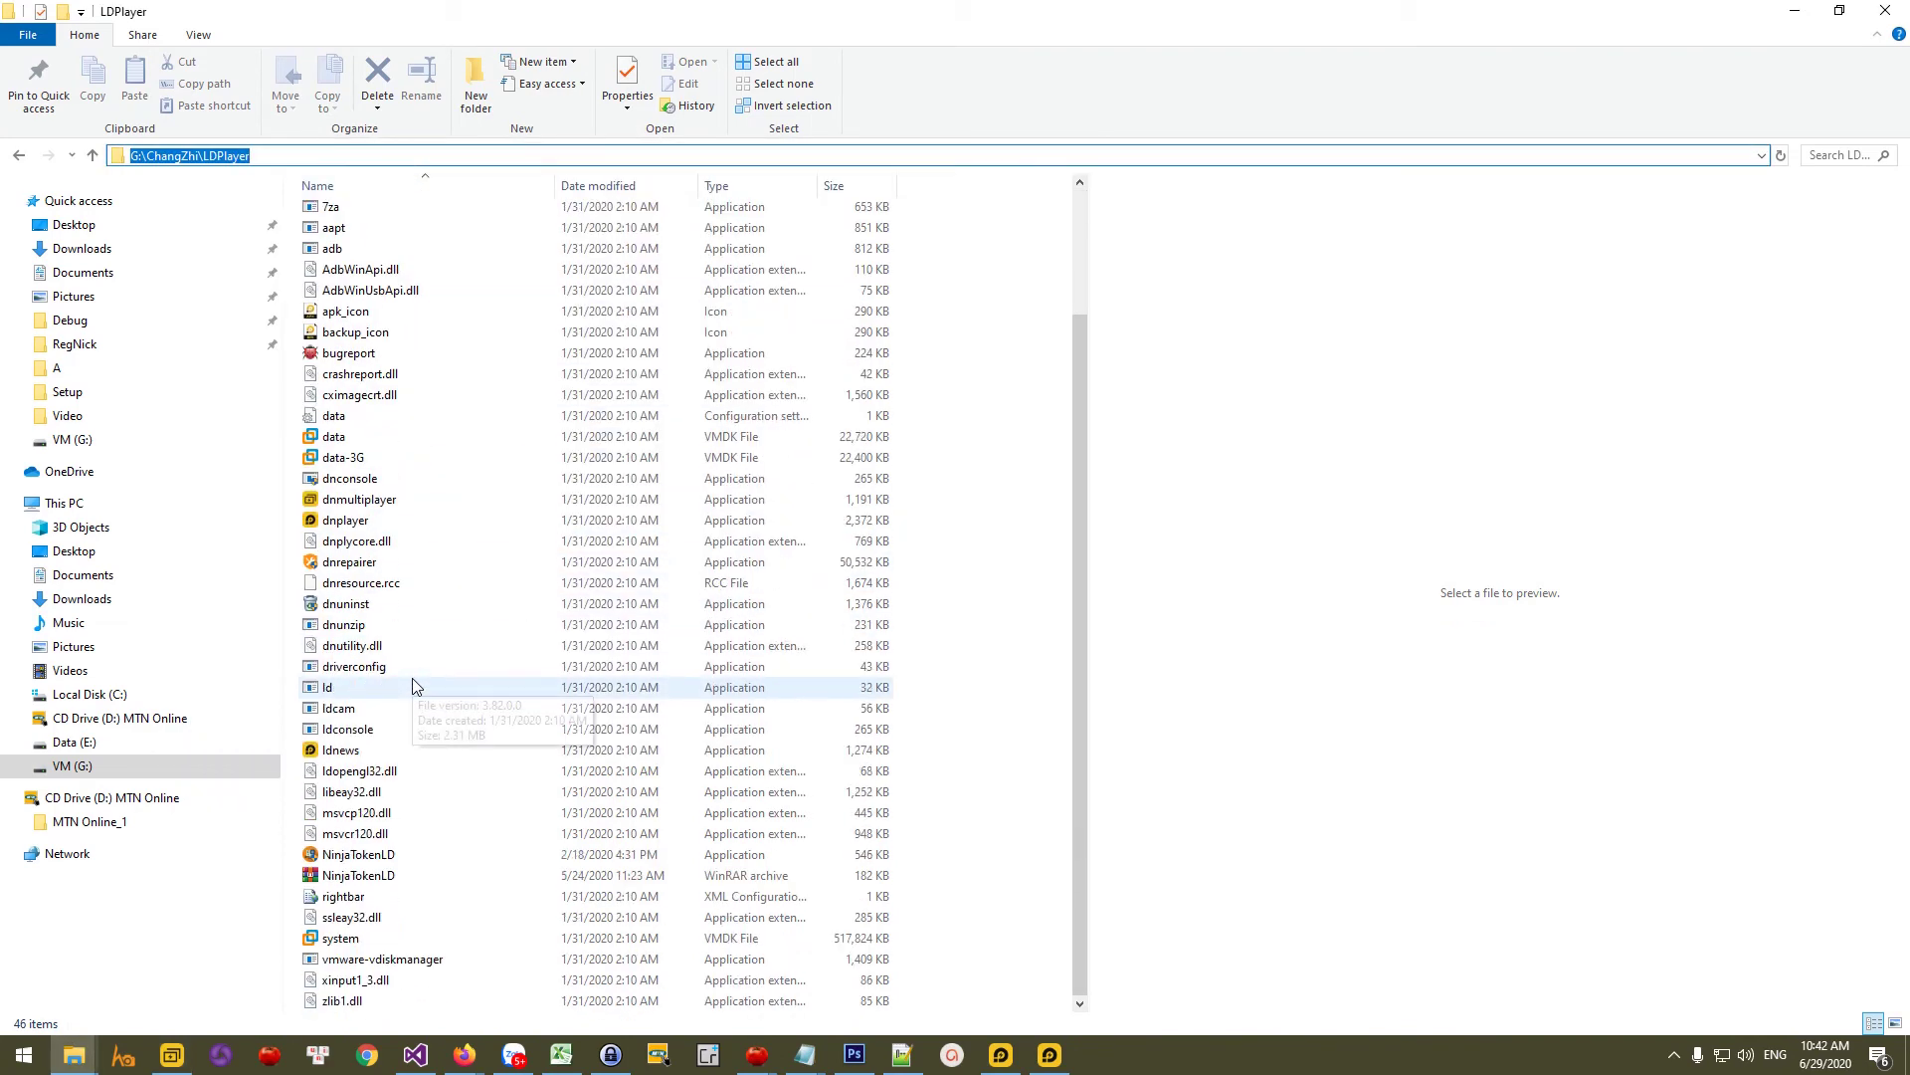
click(342, 859)
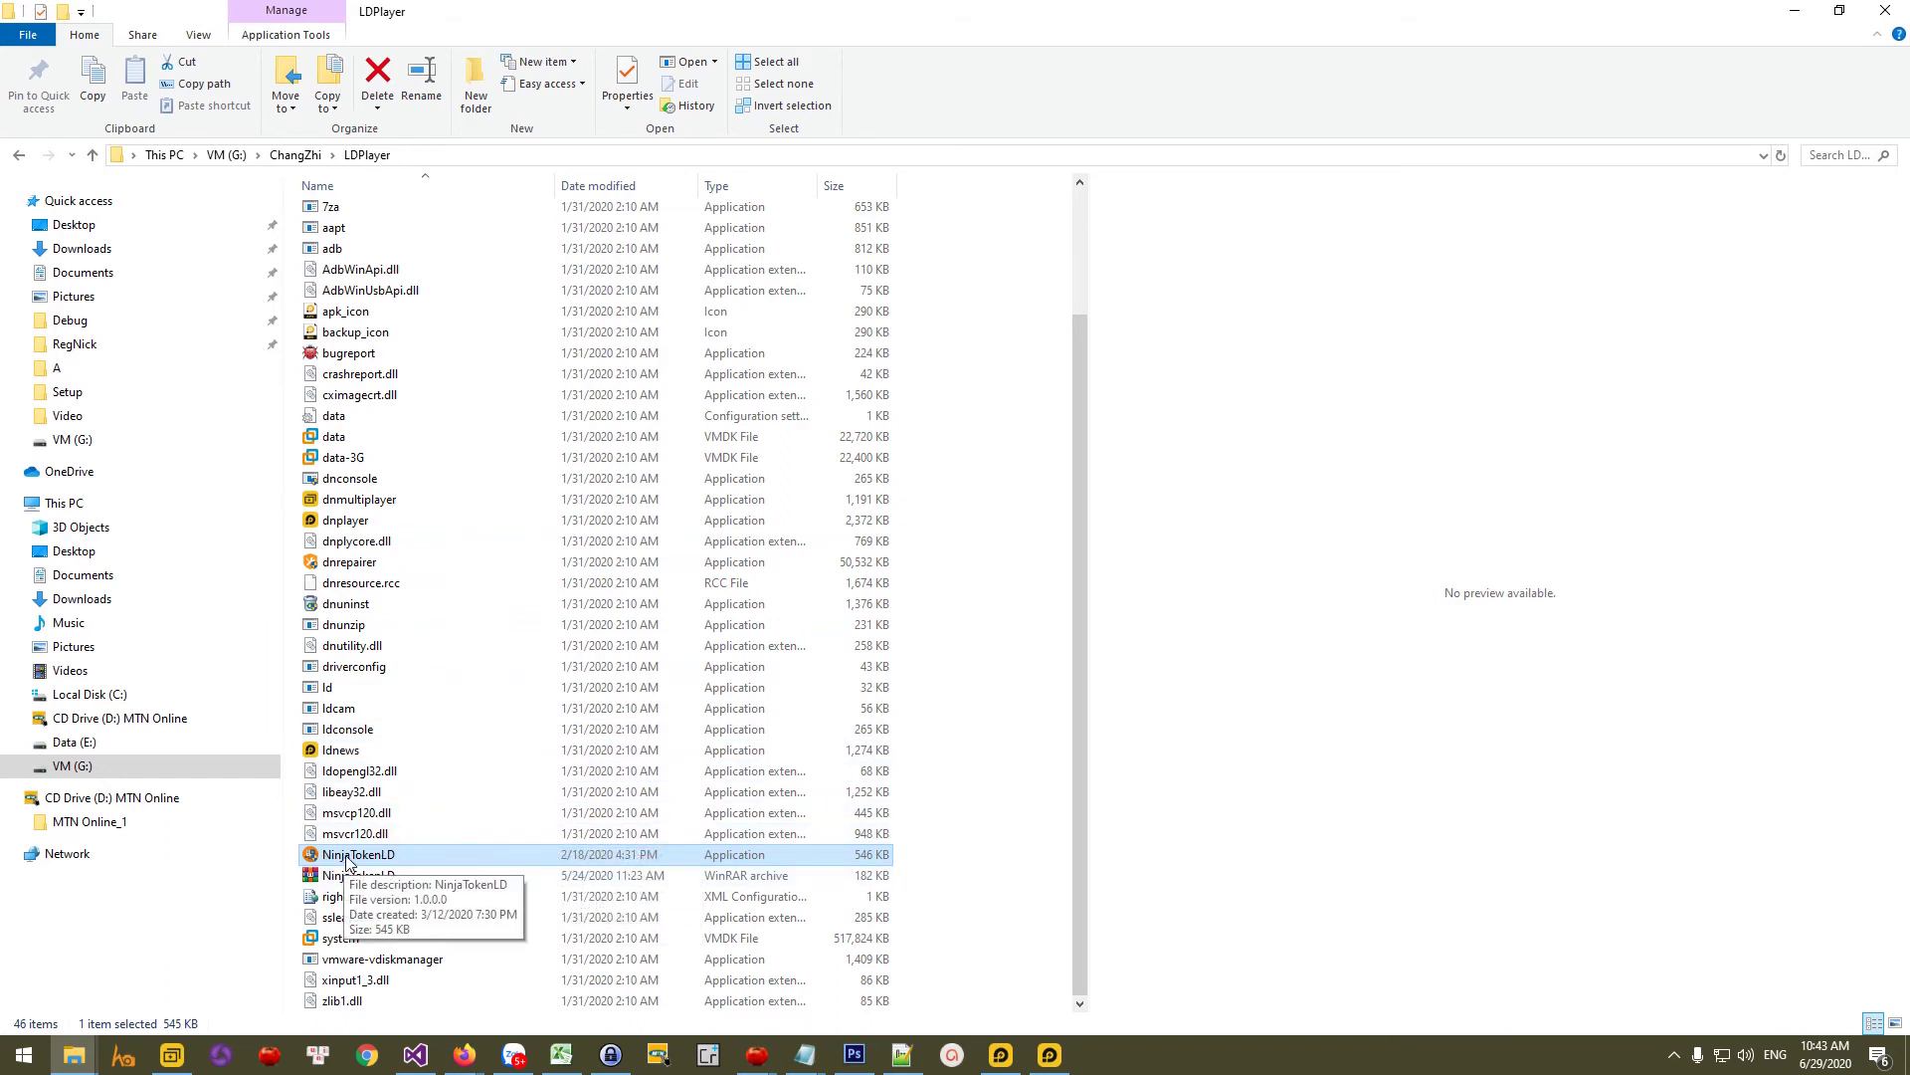
right_click(348, 860)
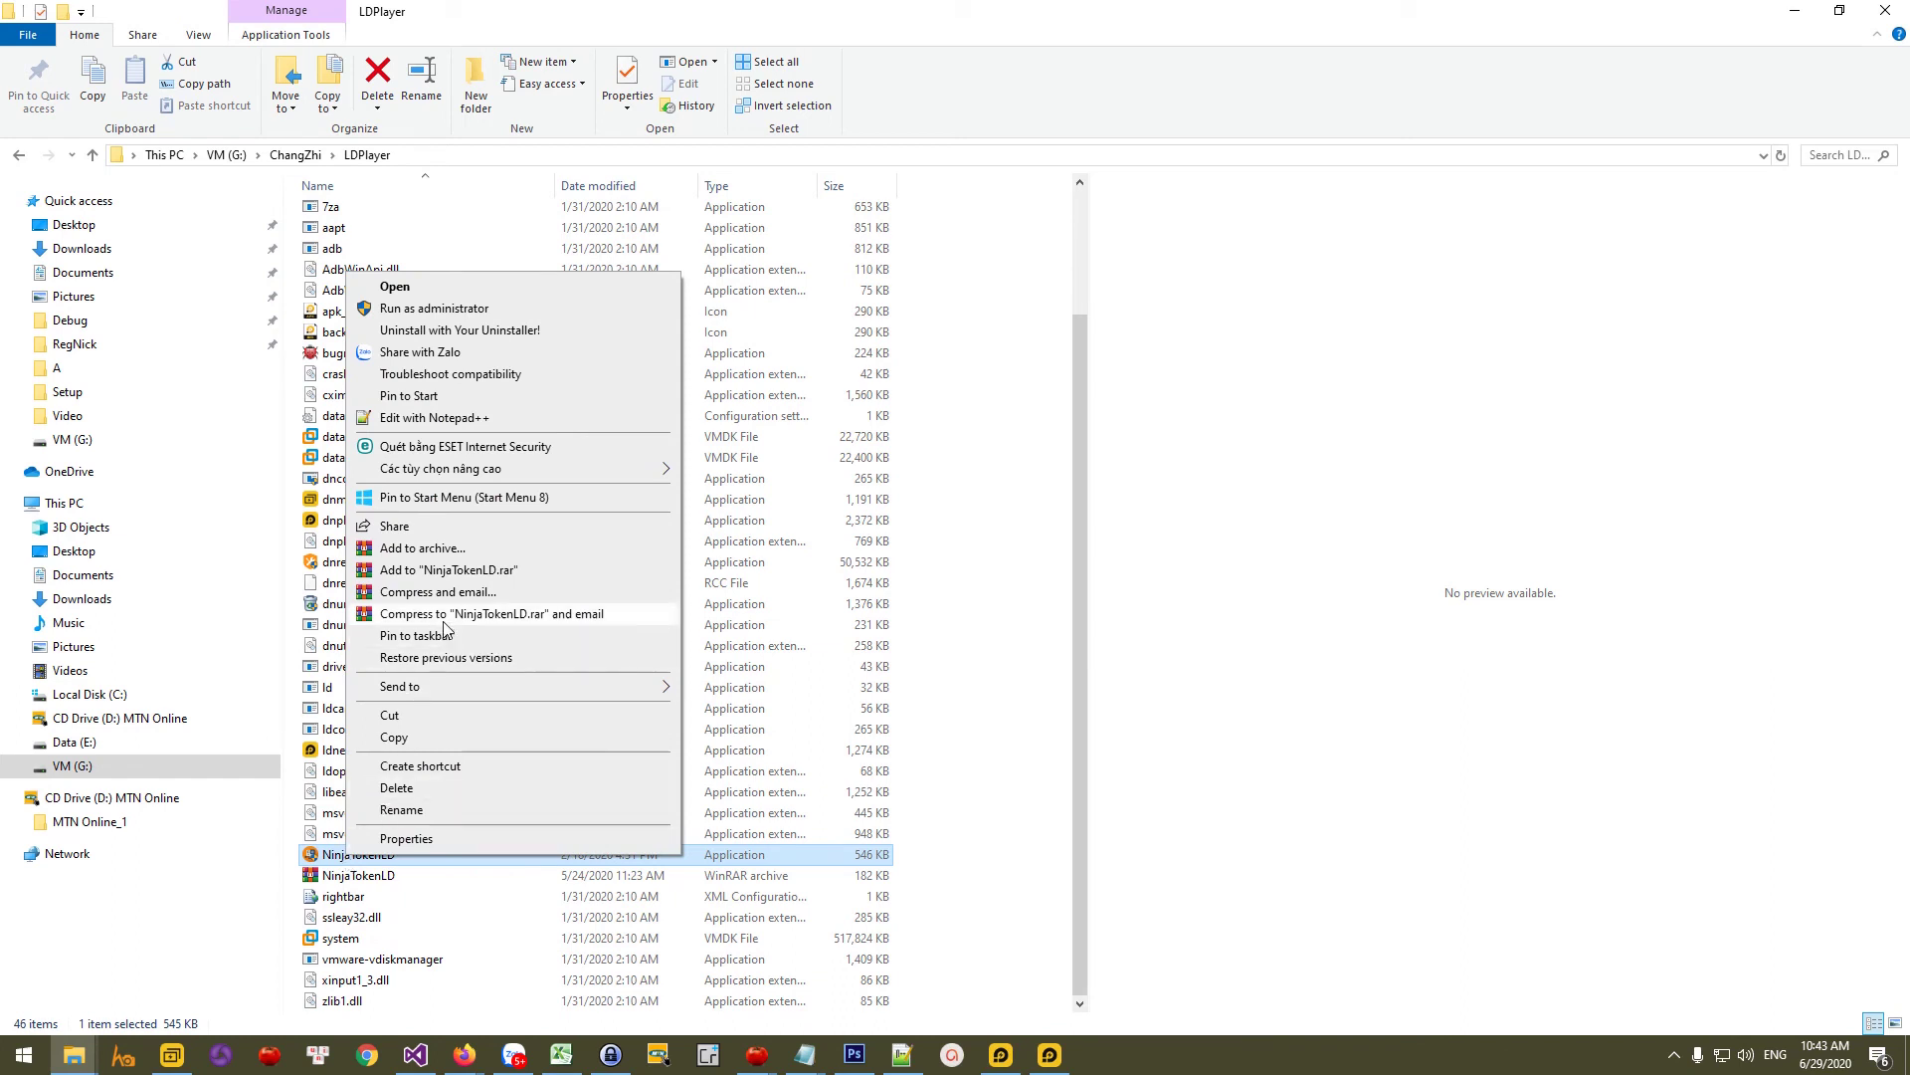
click(959, 825)
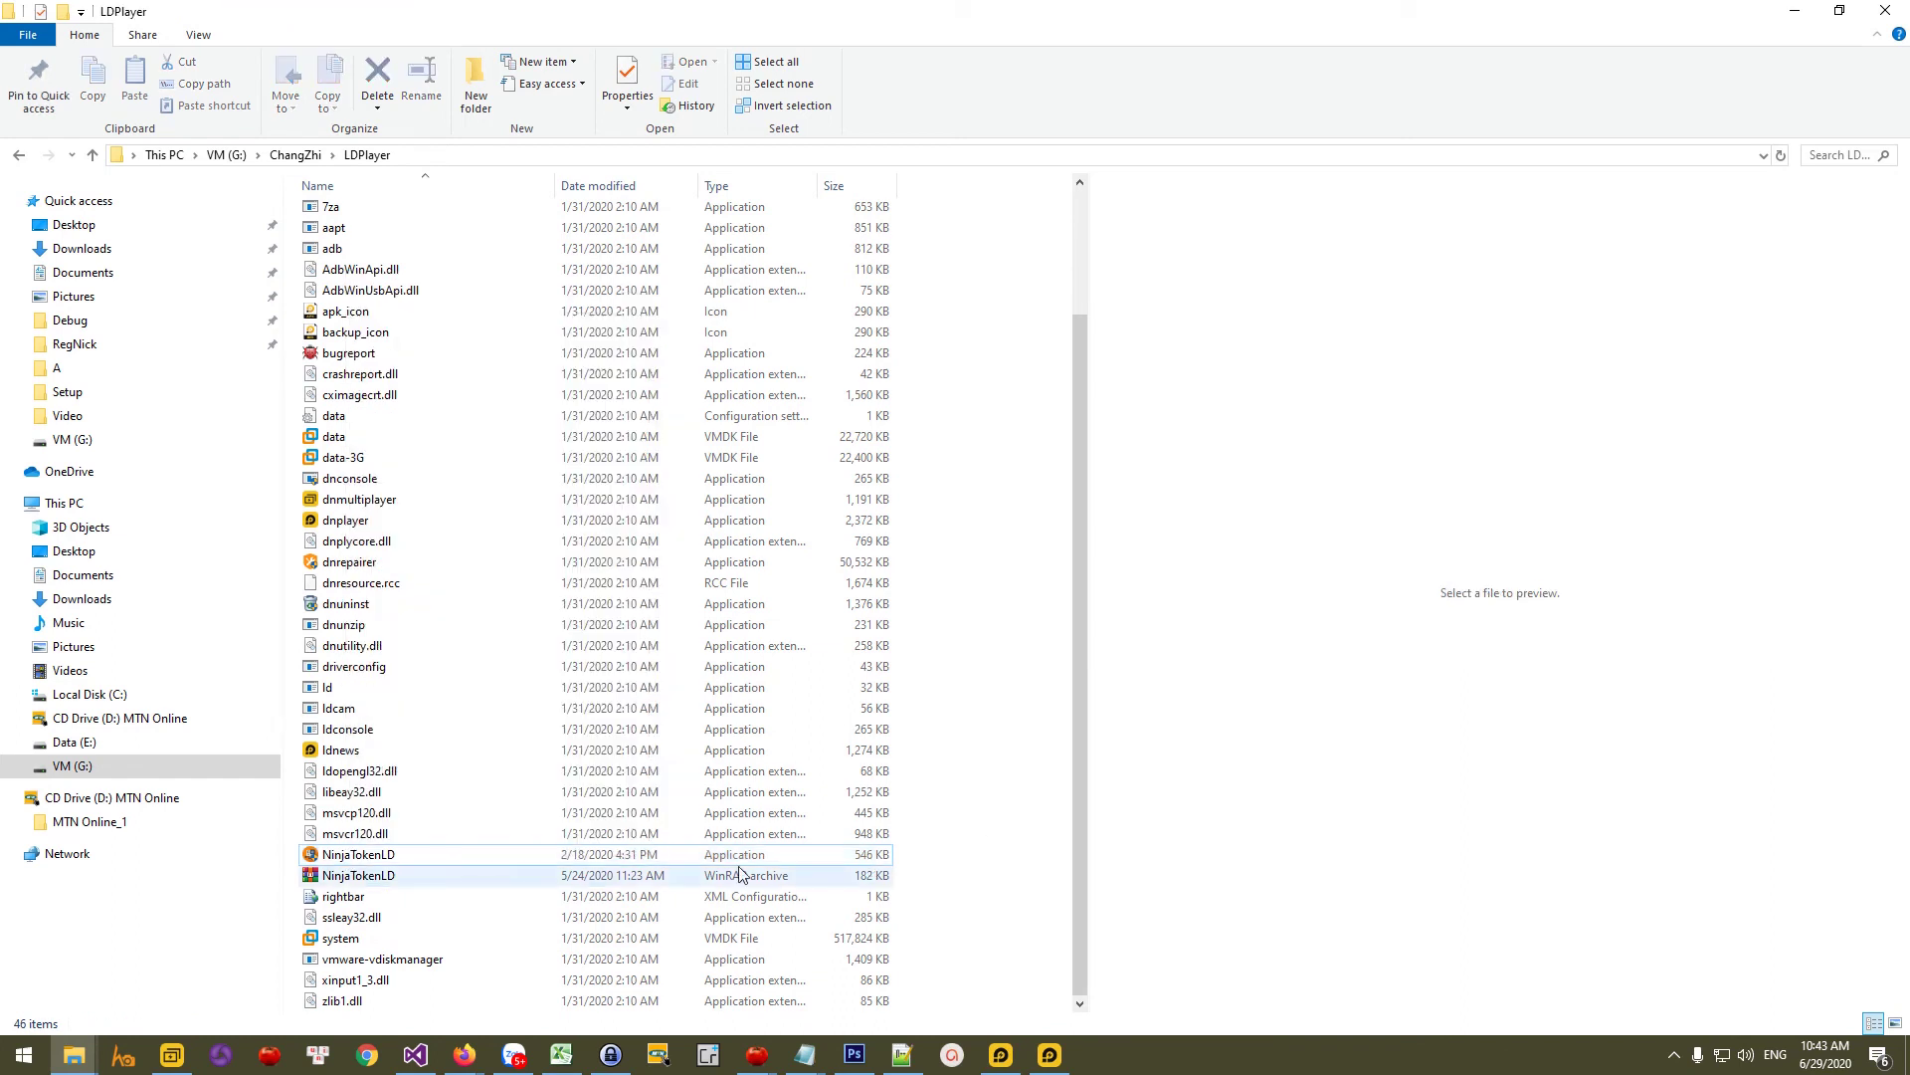
right_click(367, 858)
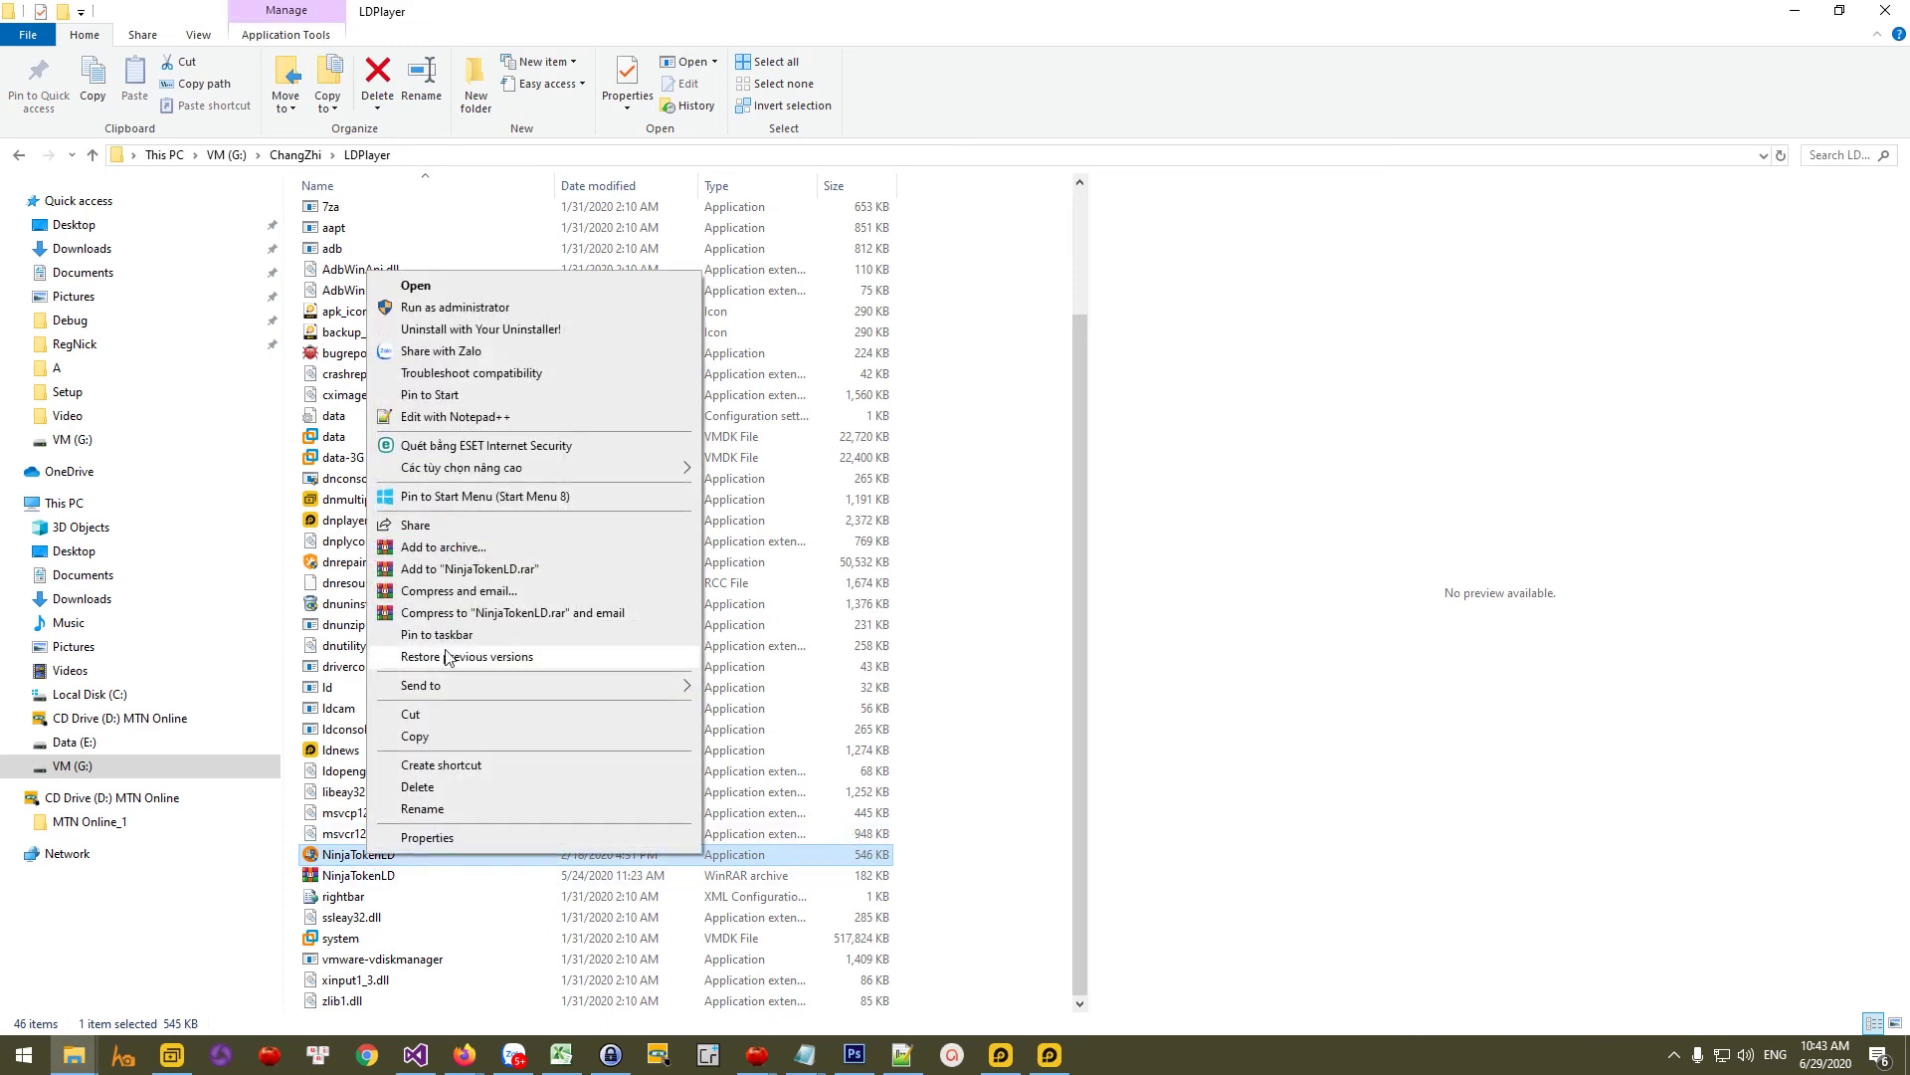
click(478, 315)
click(839, 670)
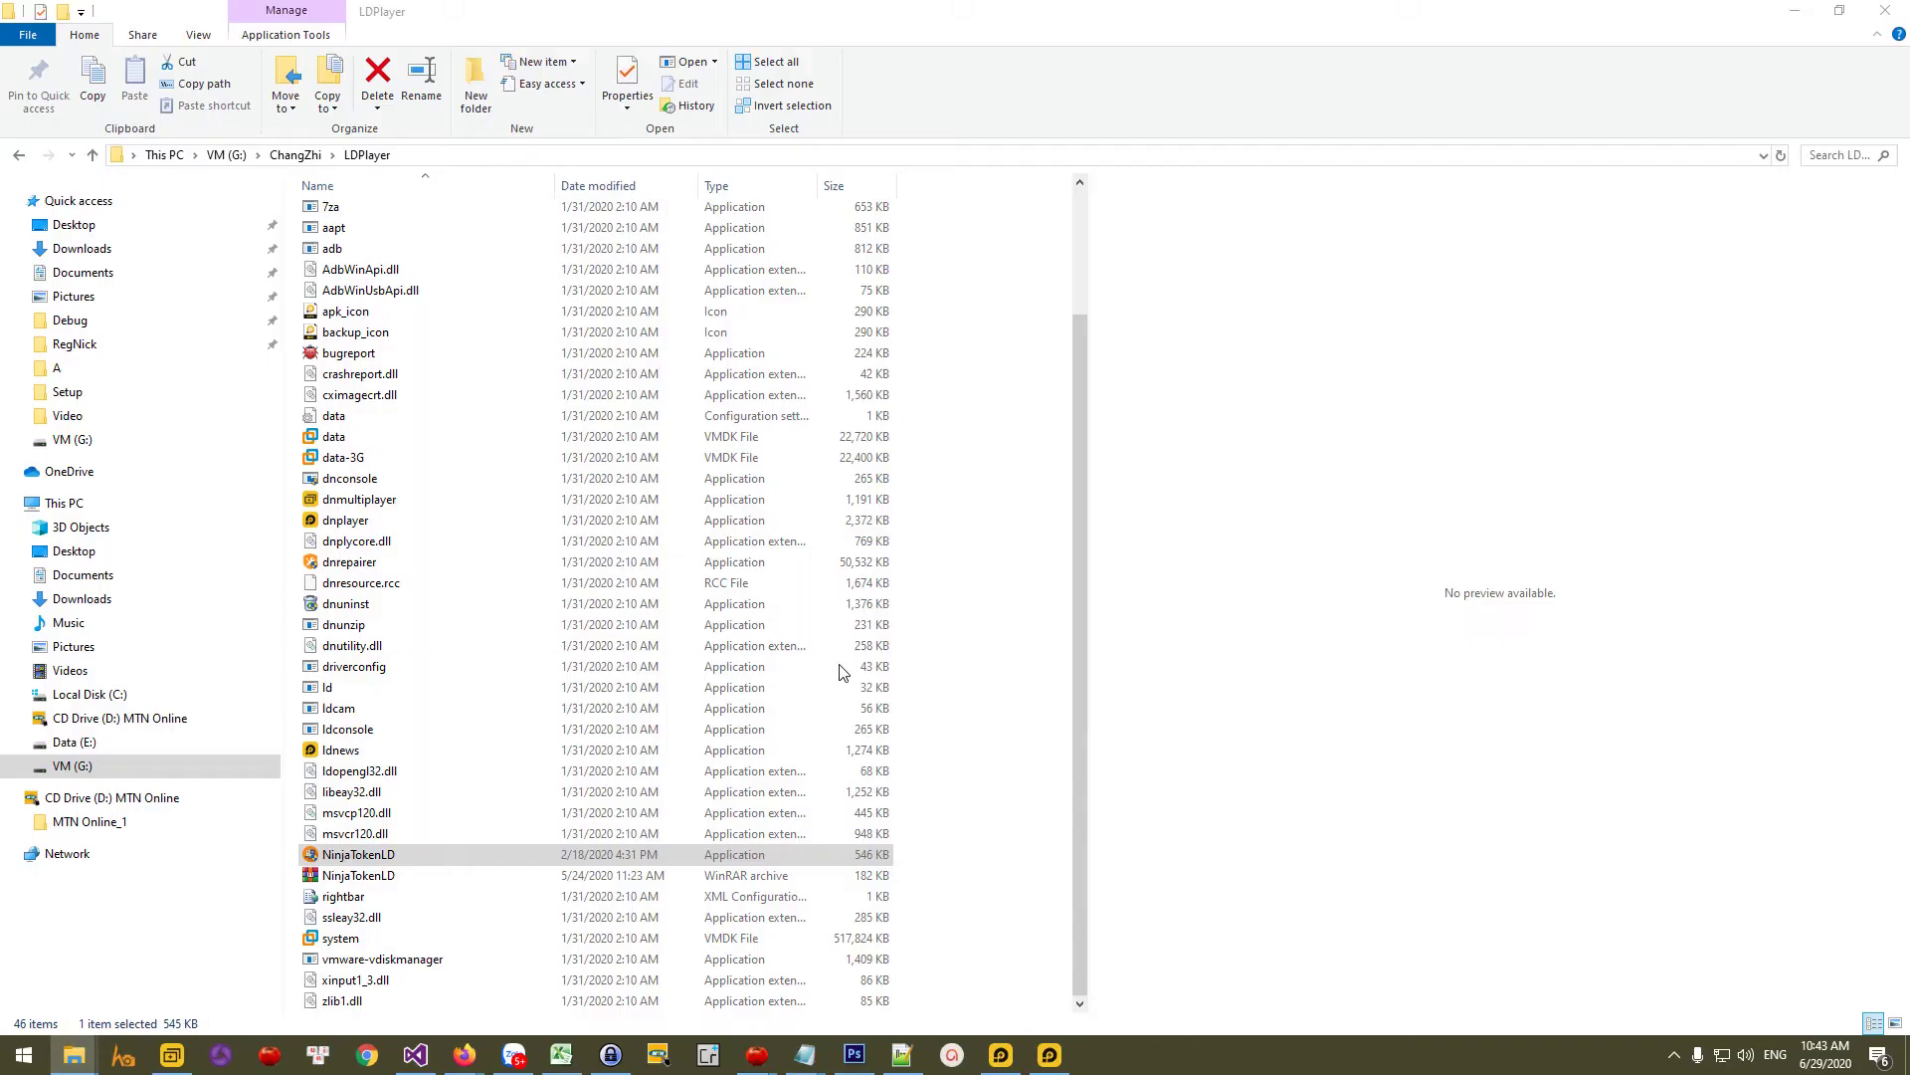
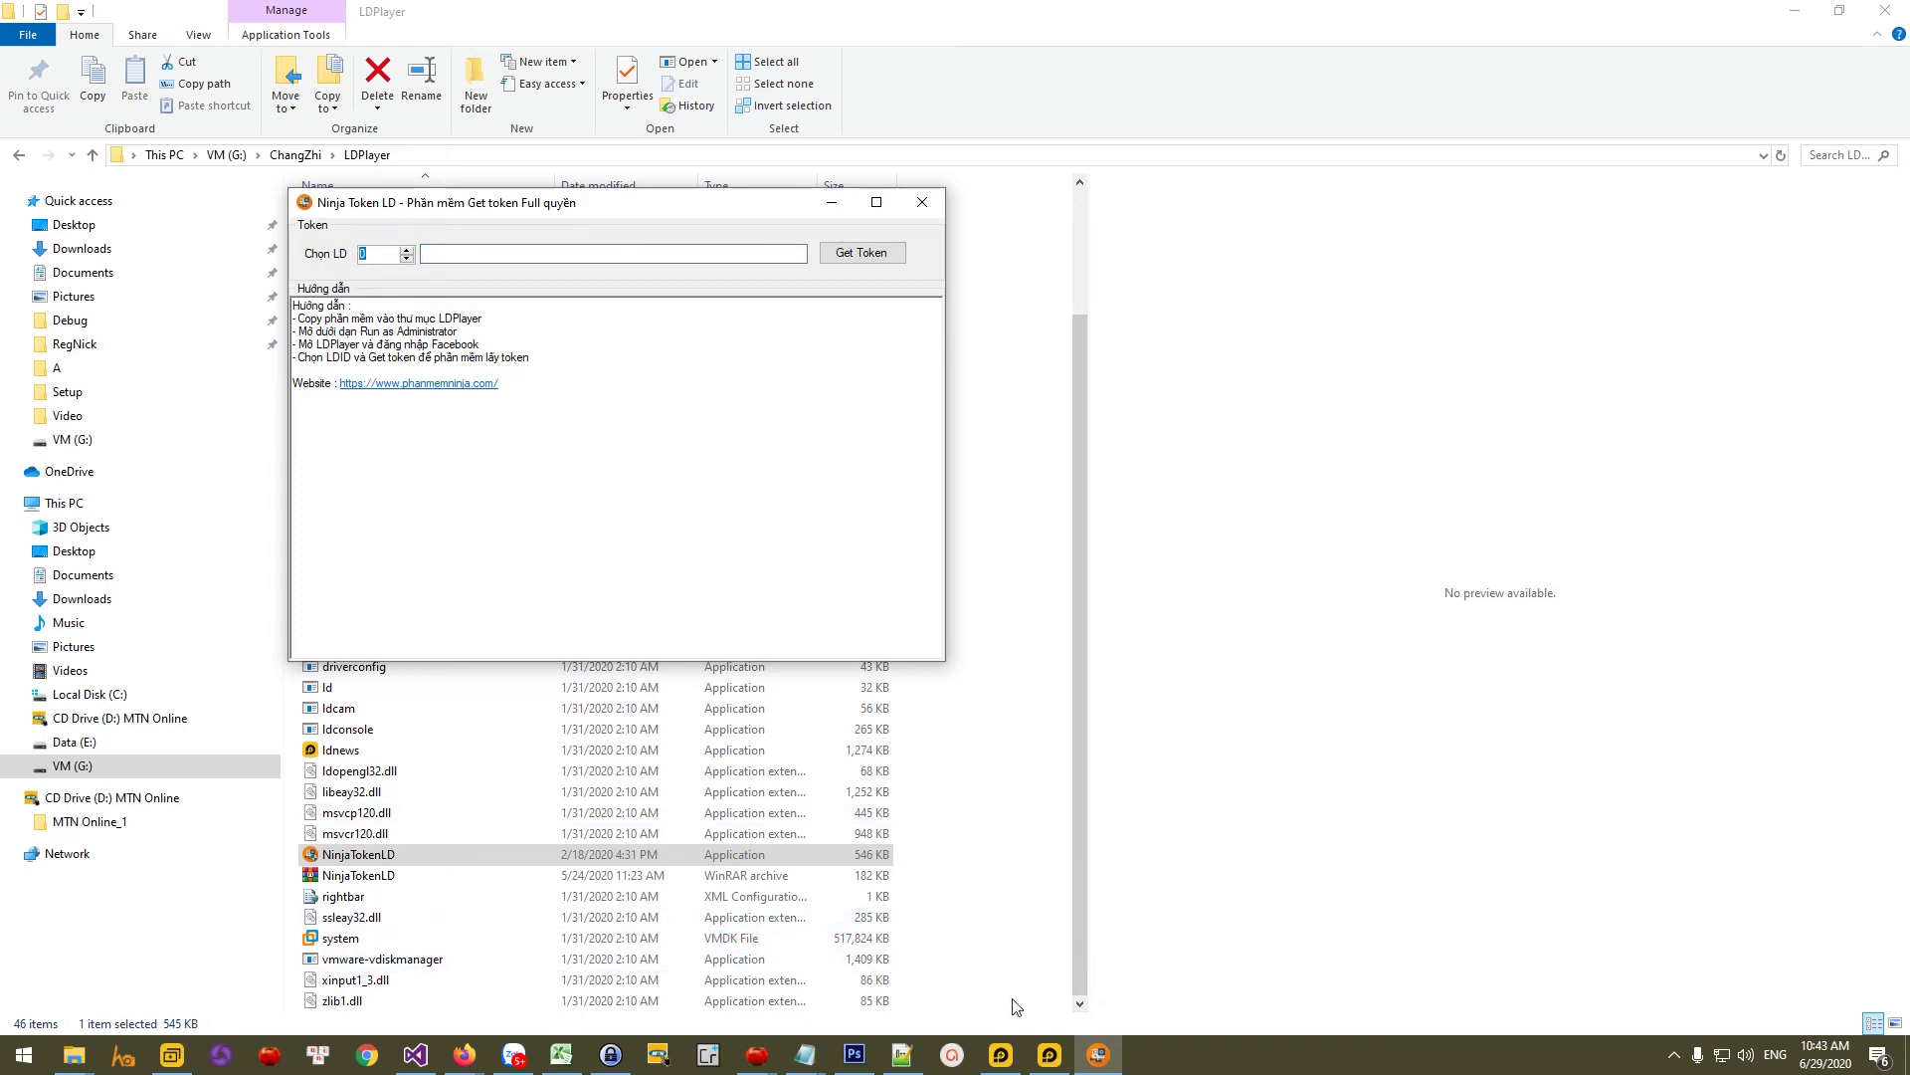
Step: Look up the logged-in emulator's index in LDMultiPlayer, get the token for LD 2 in Ninja Token LD, and copy it
click(1051, 1057)
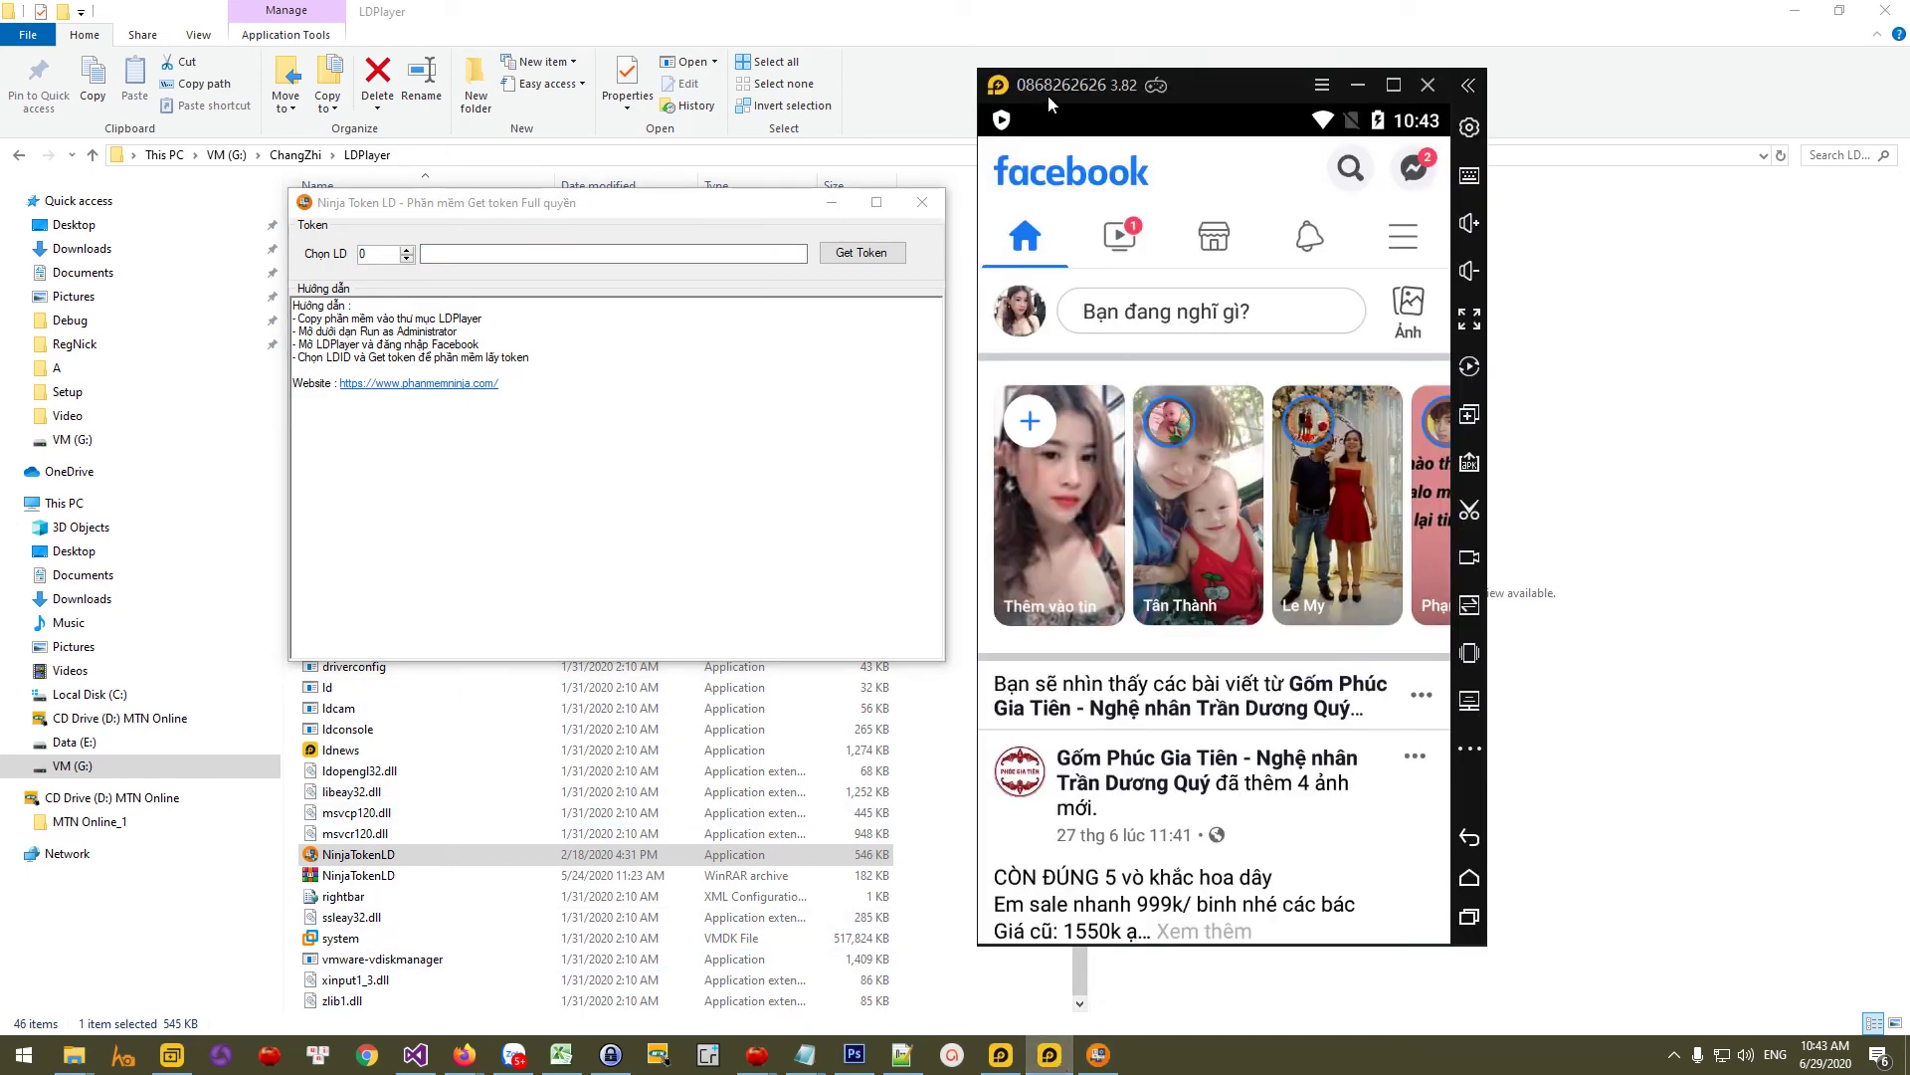
click(172, 1057)
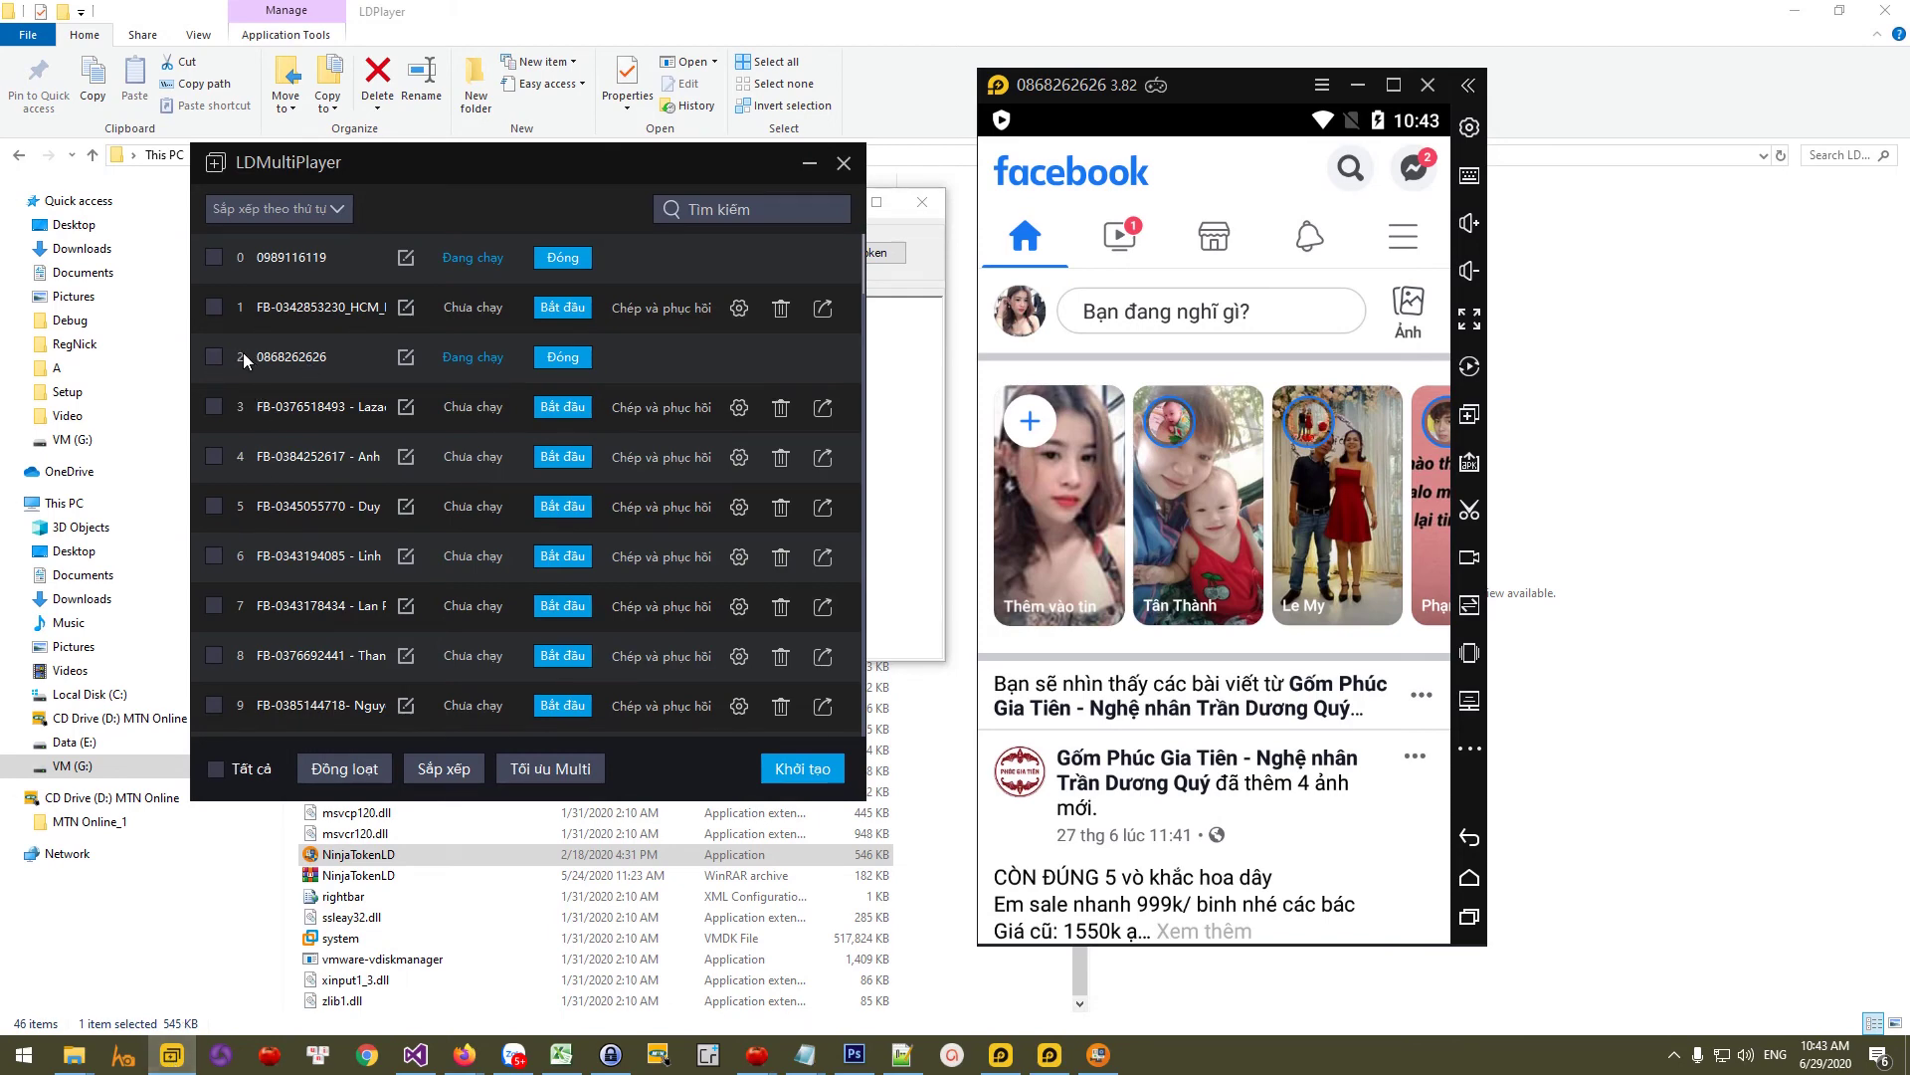
click(810, 166)
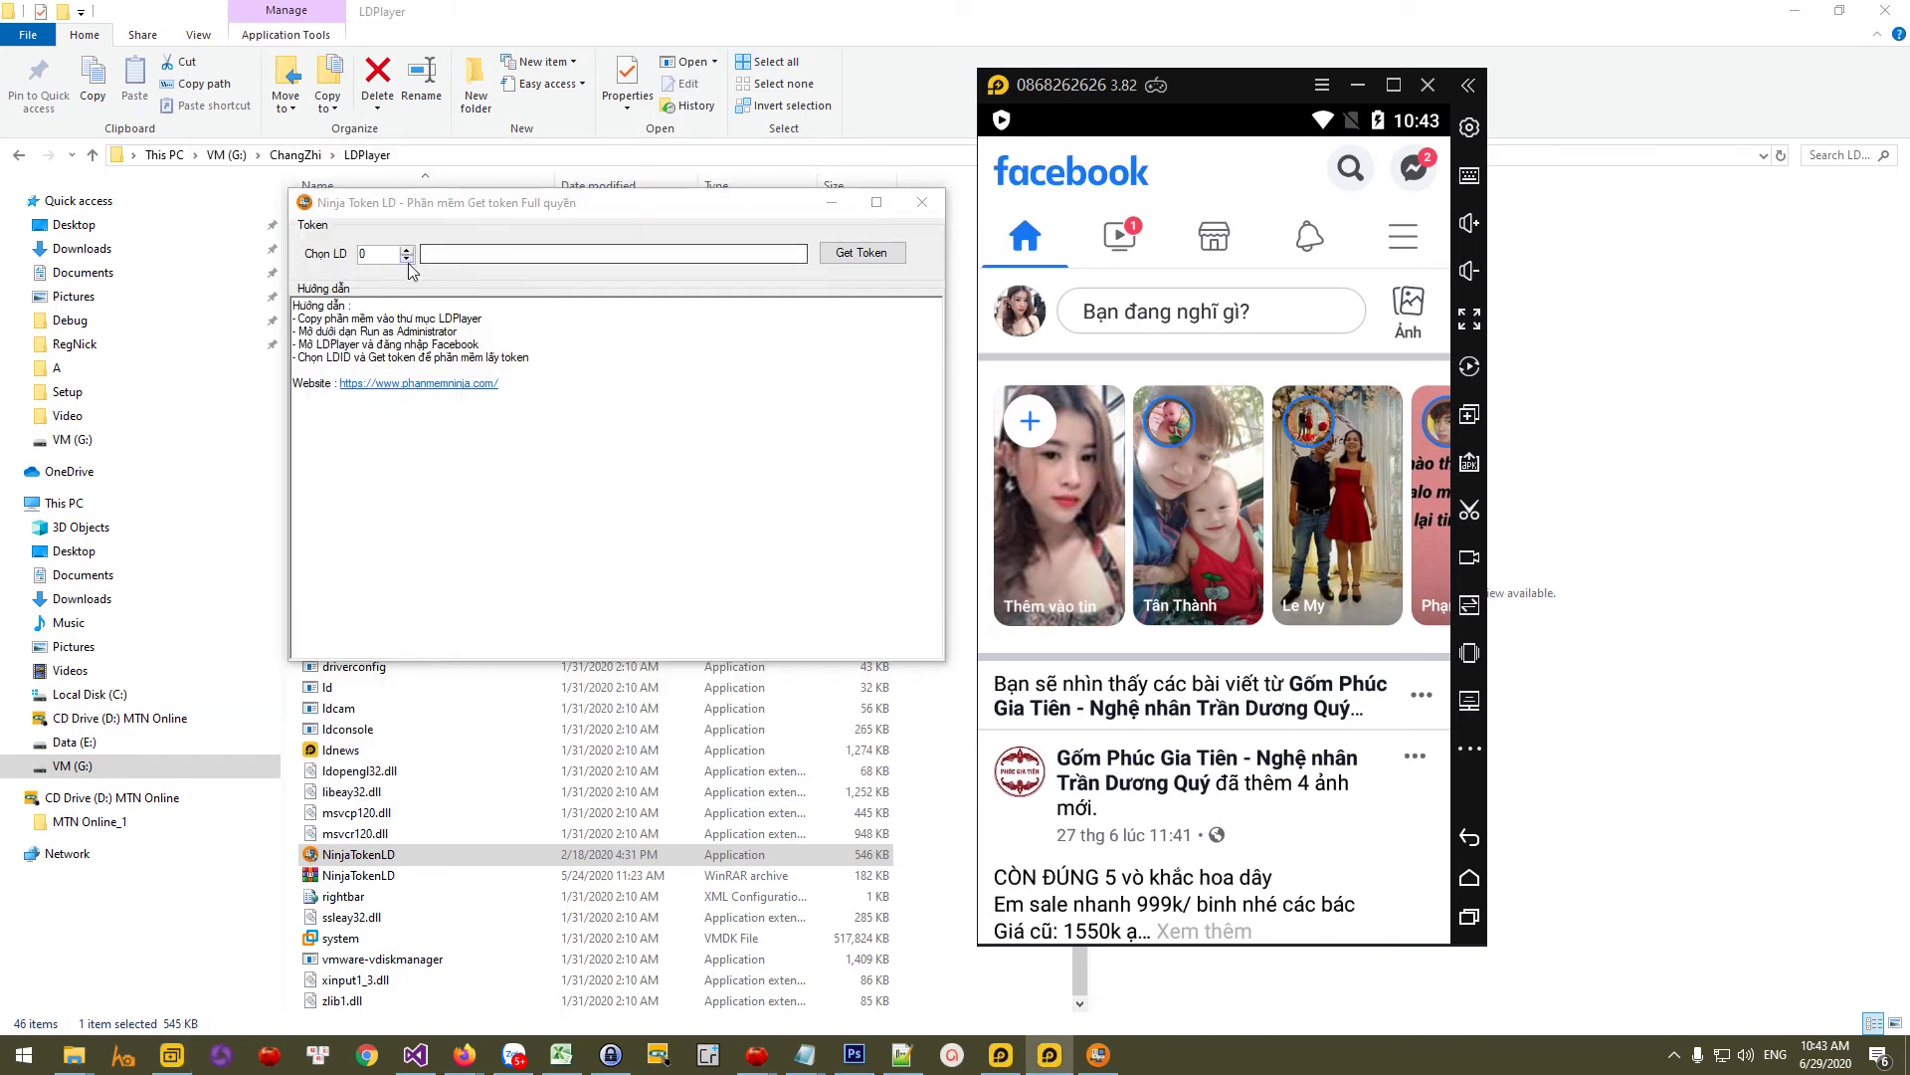
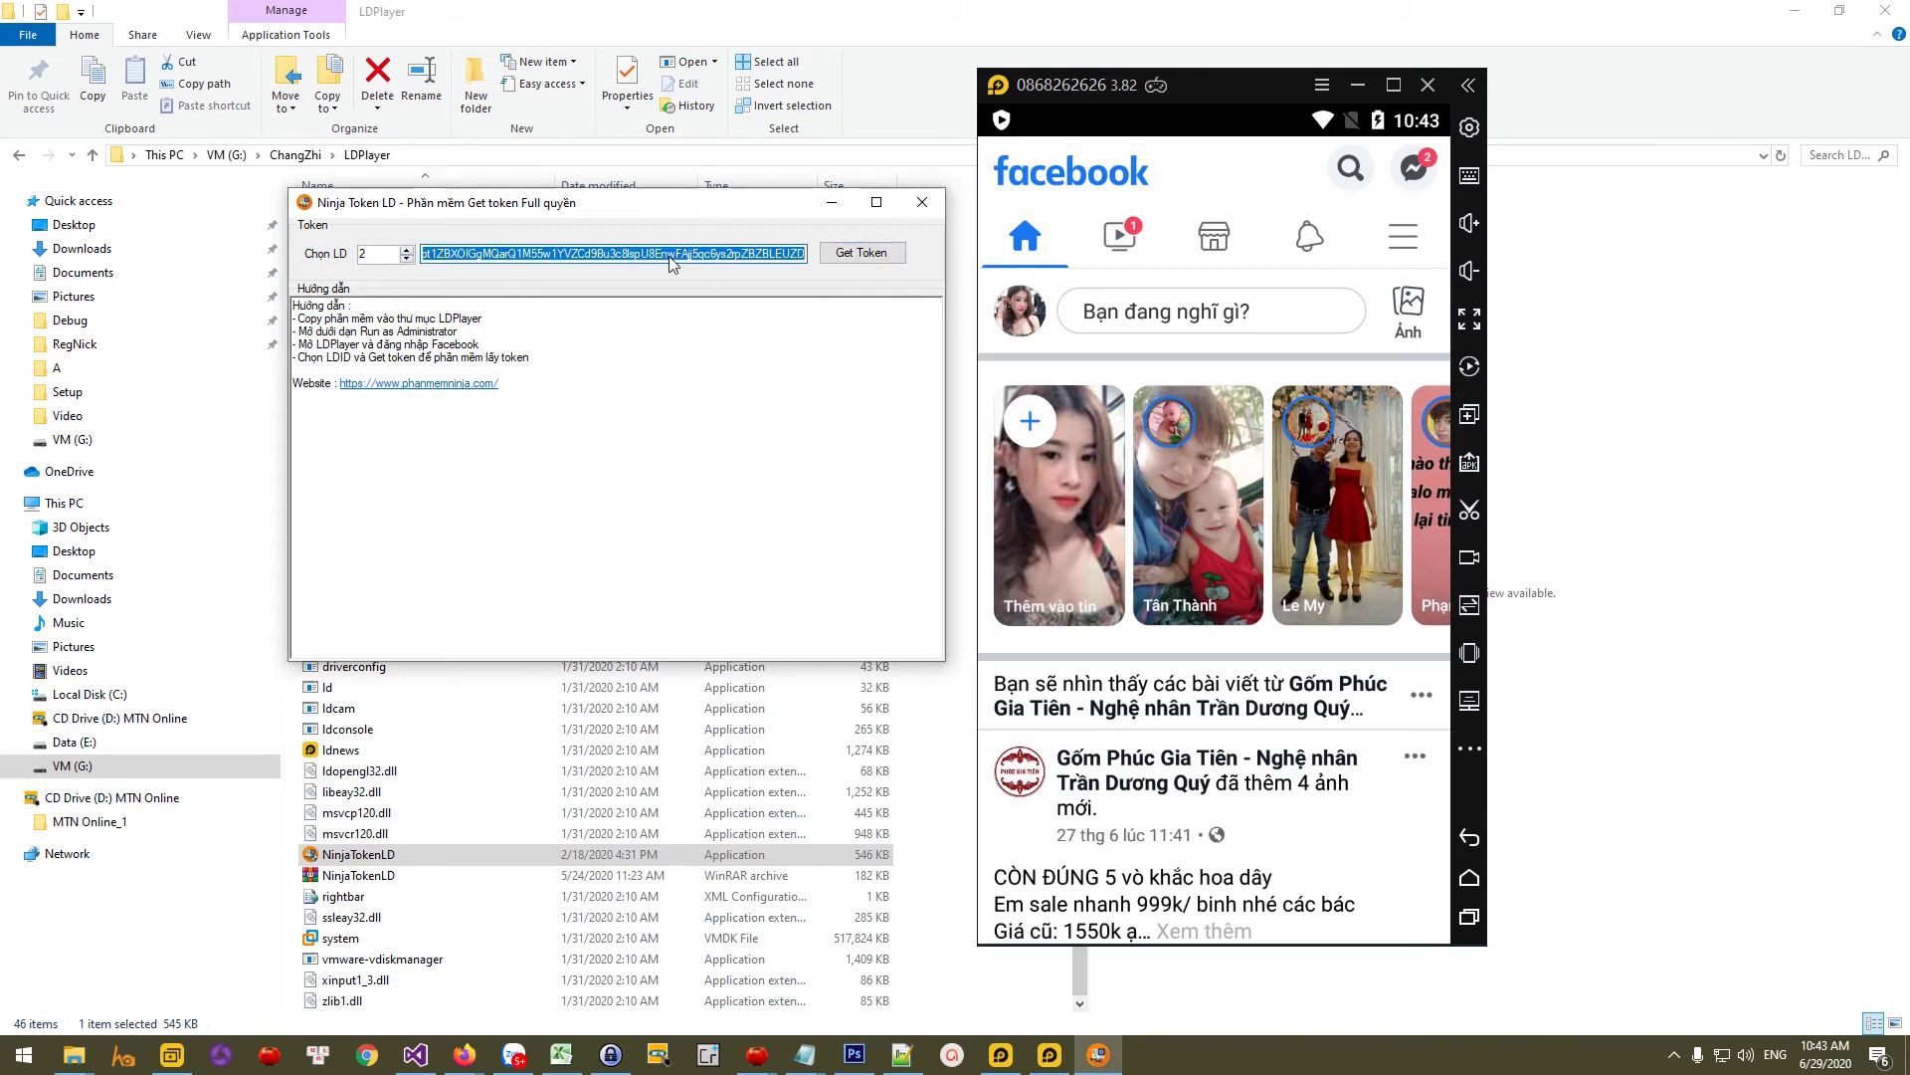
right_click(671, 264)
click(741, 317)
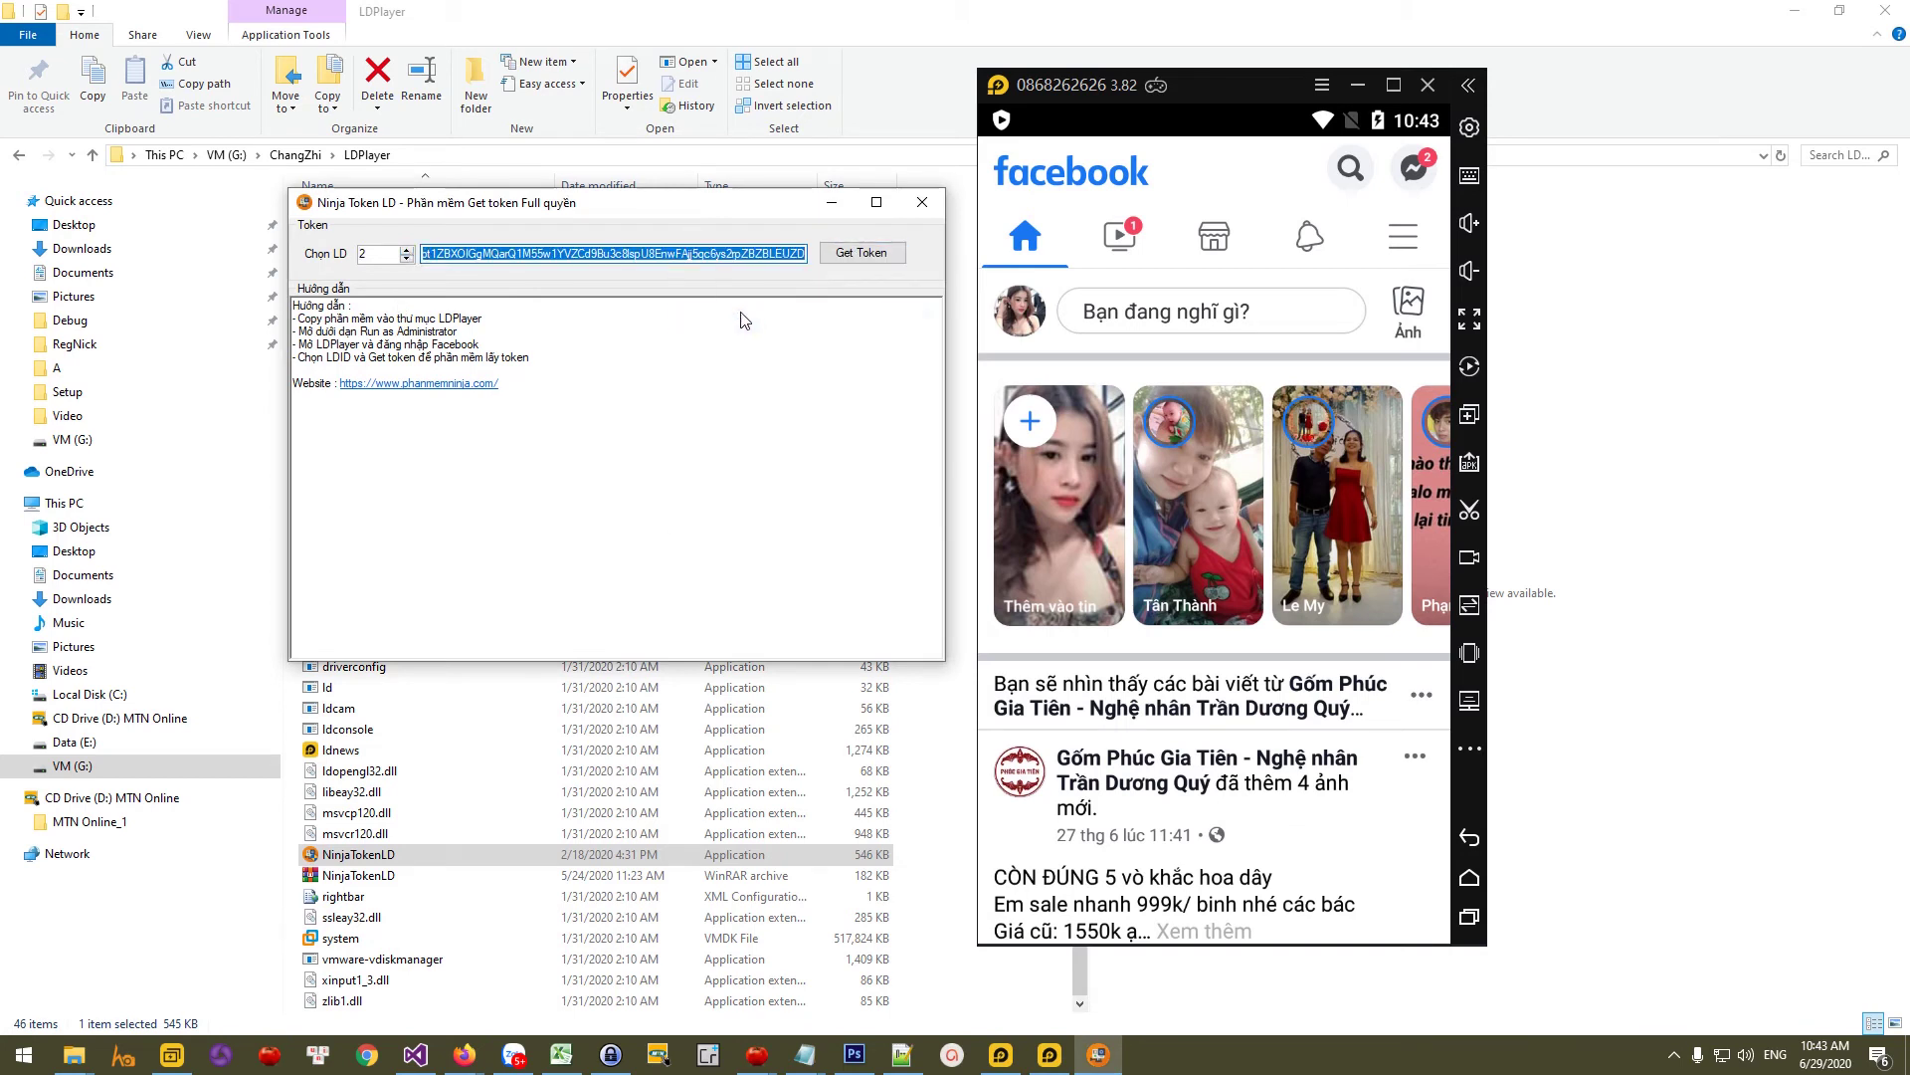
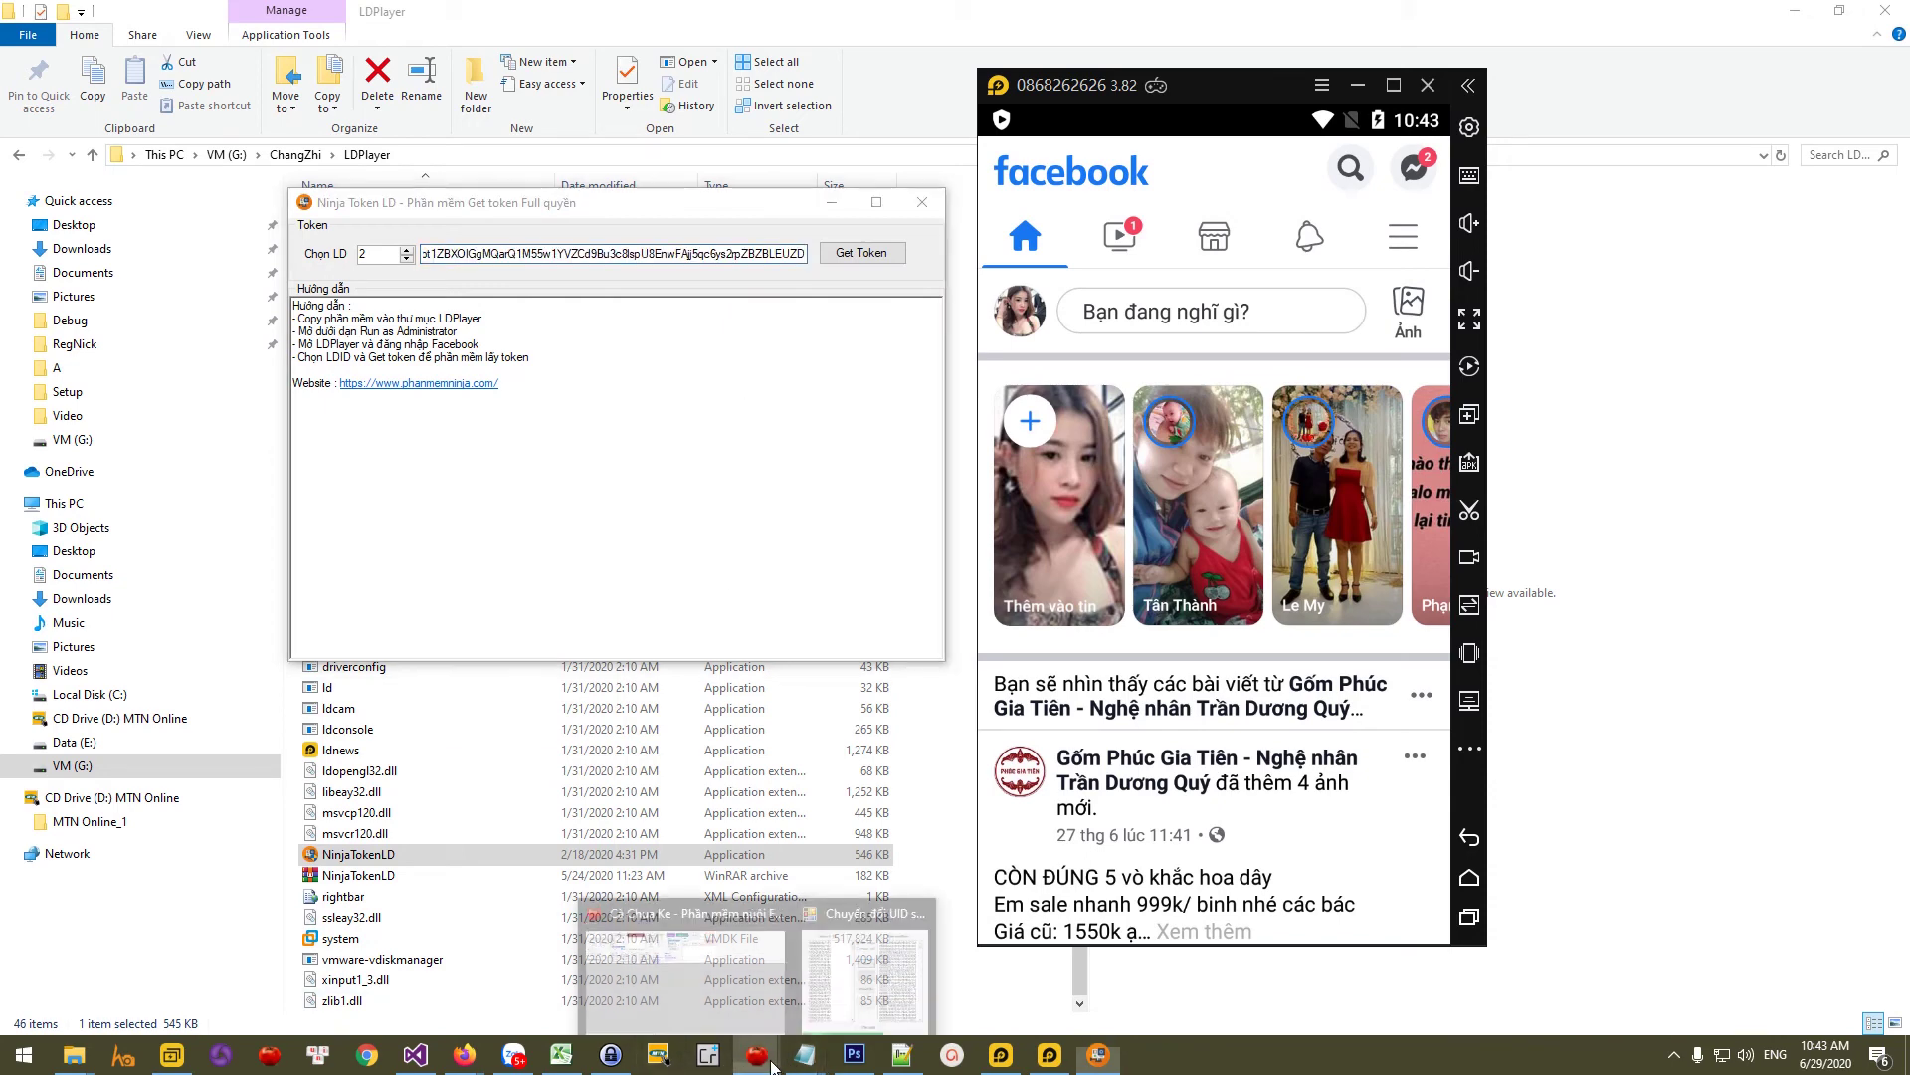
Step: Switch to the UID-to-phone converter, copy the entire Danh sach Phone list, and close the converter
click(826, 935)
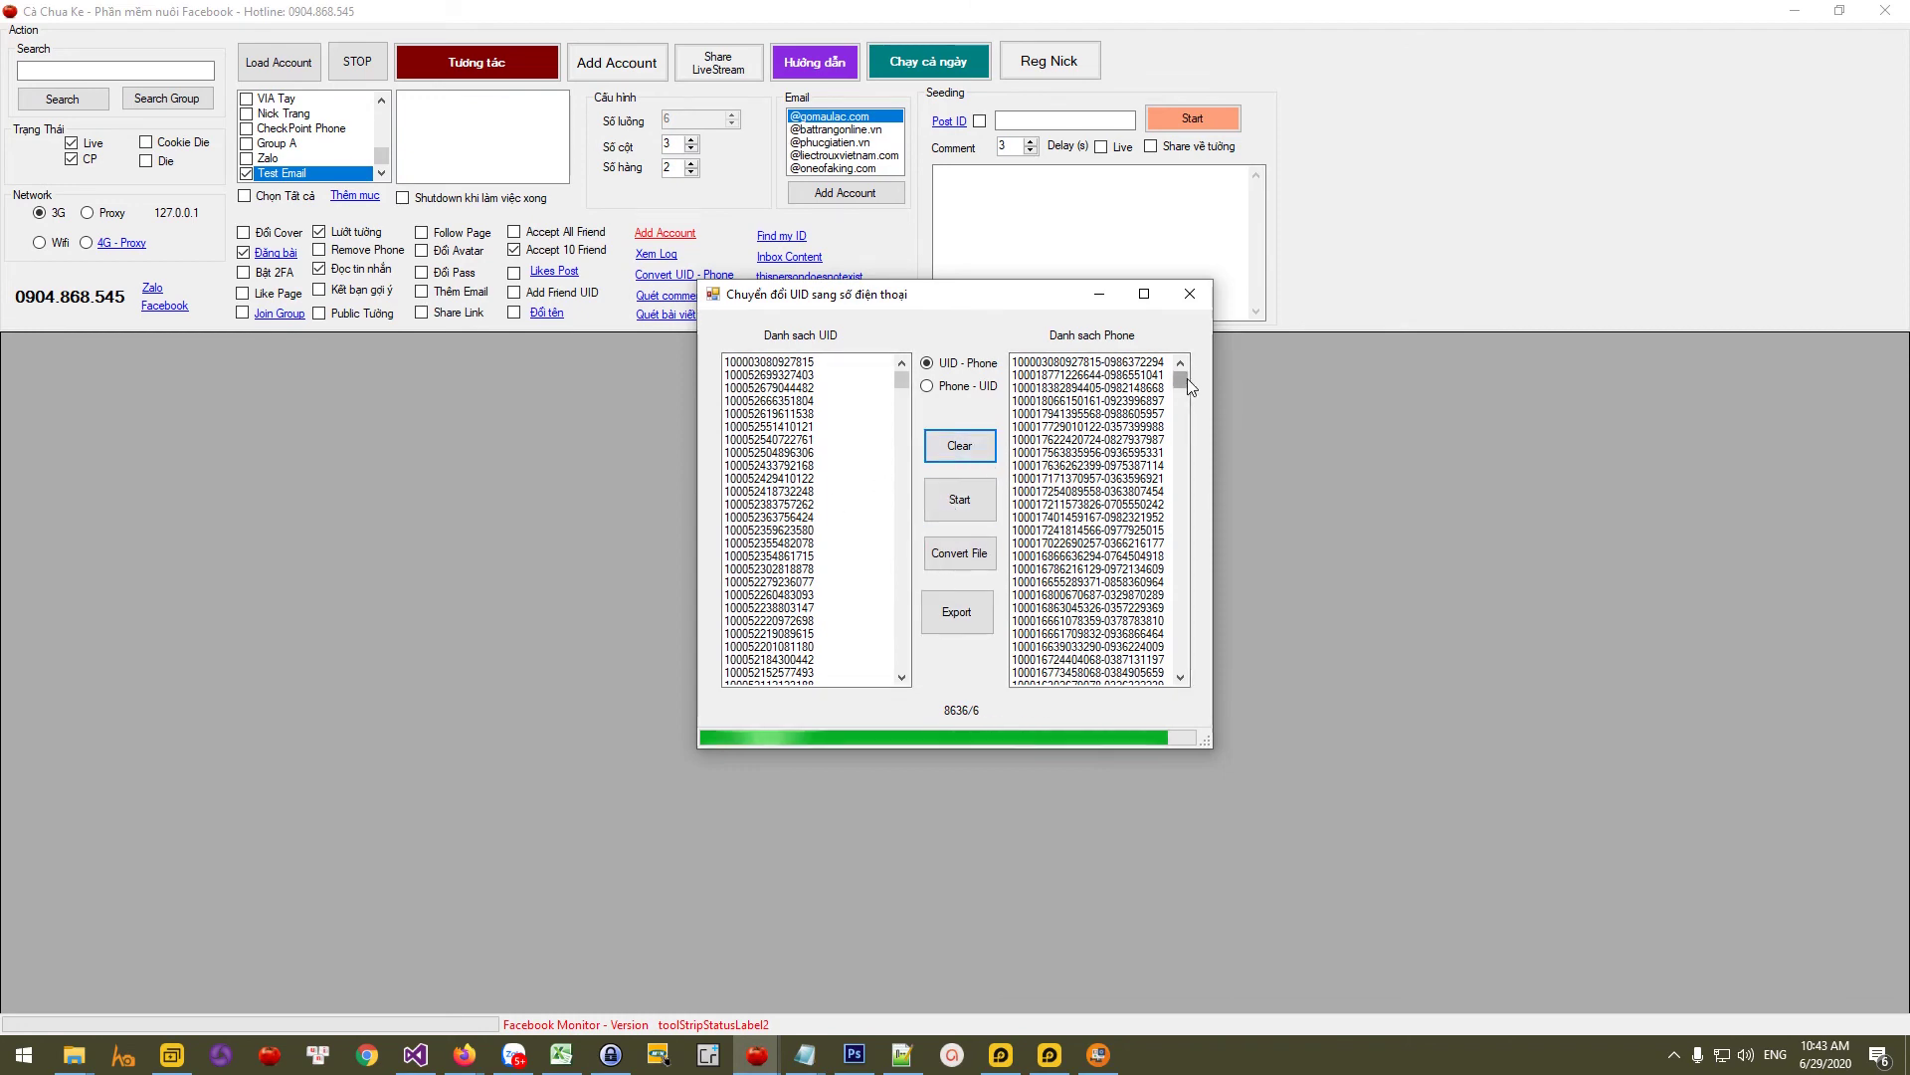
drag(1186, 378, 1184, 677)
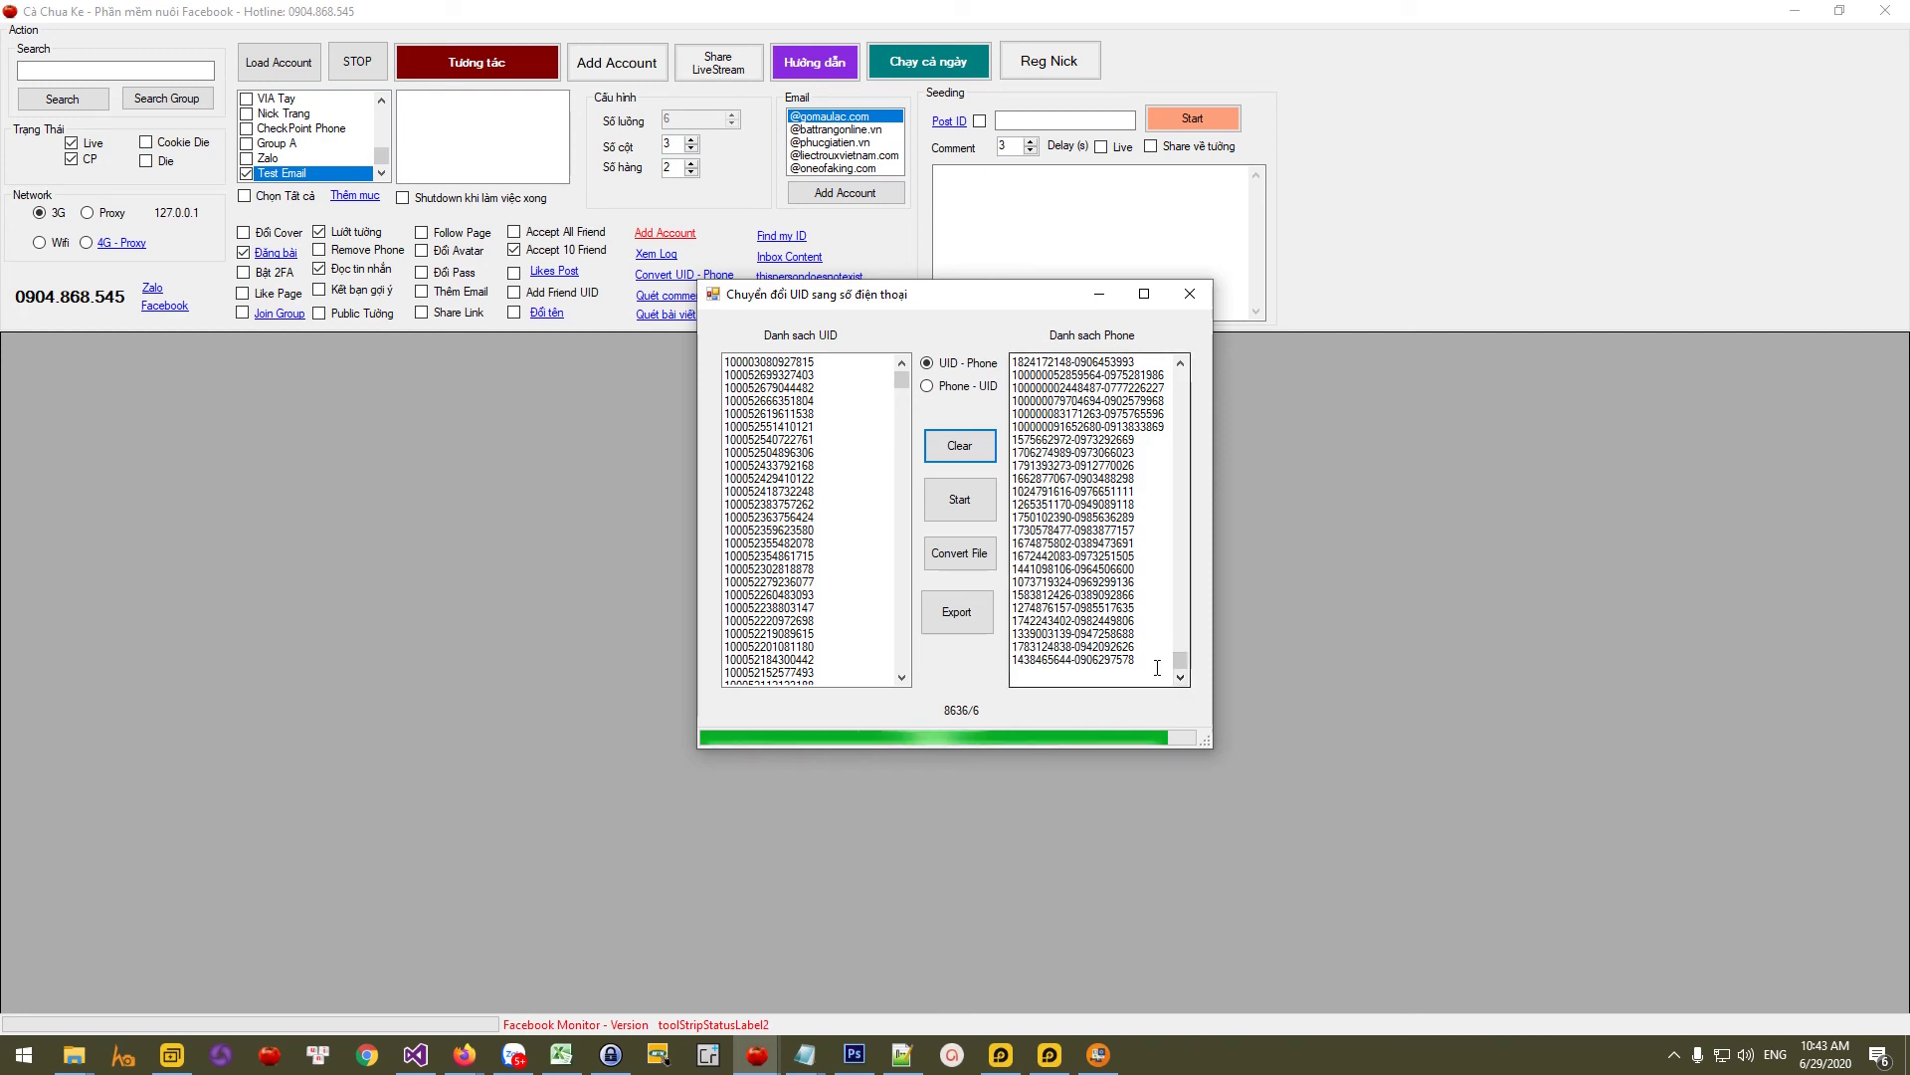
click(1157, 665)
key(ctrl+a)
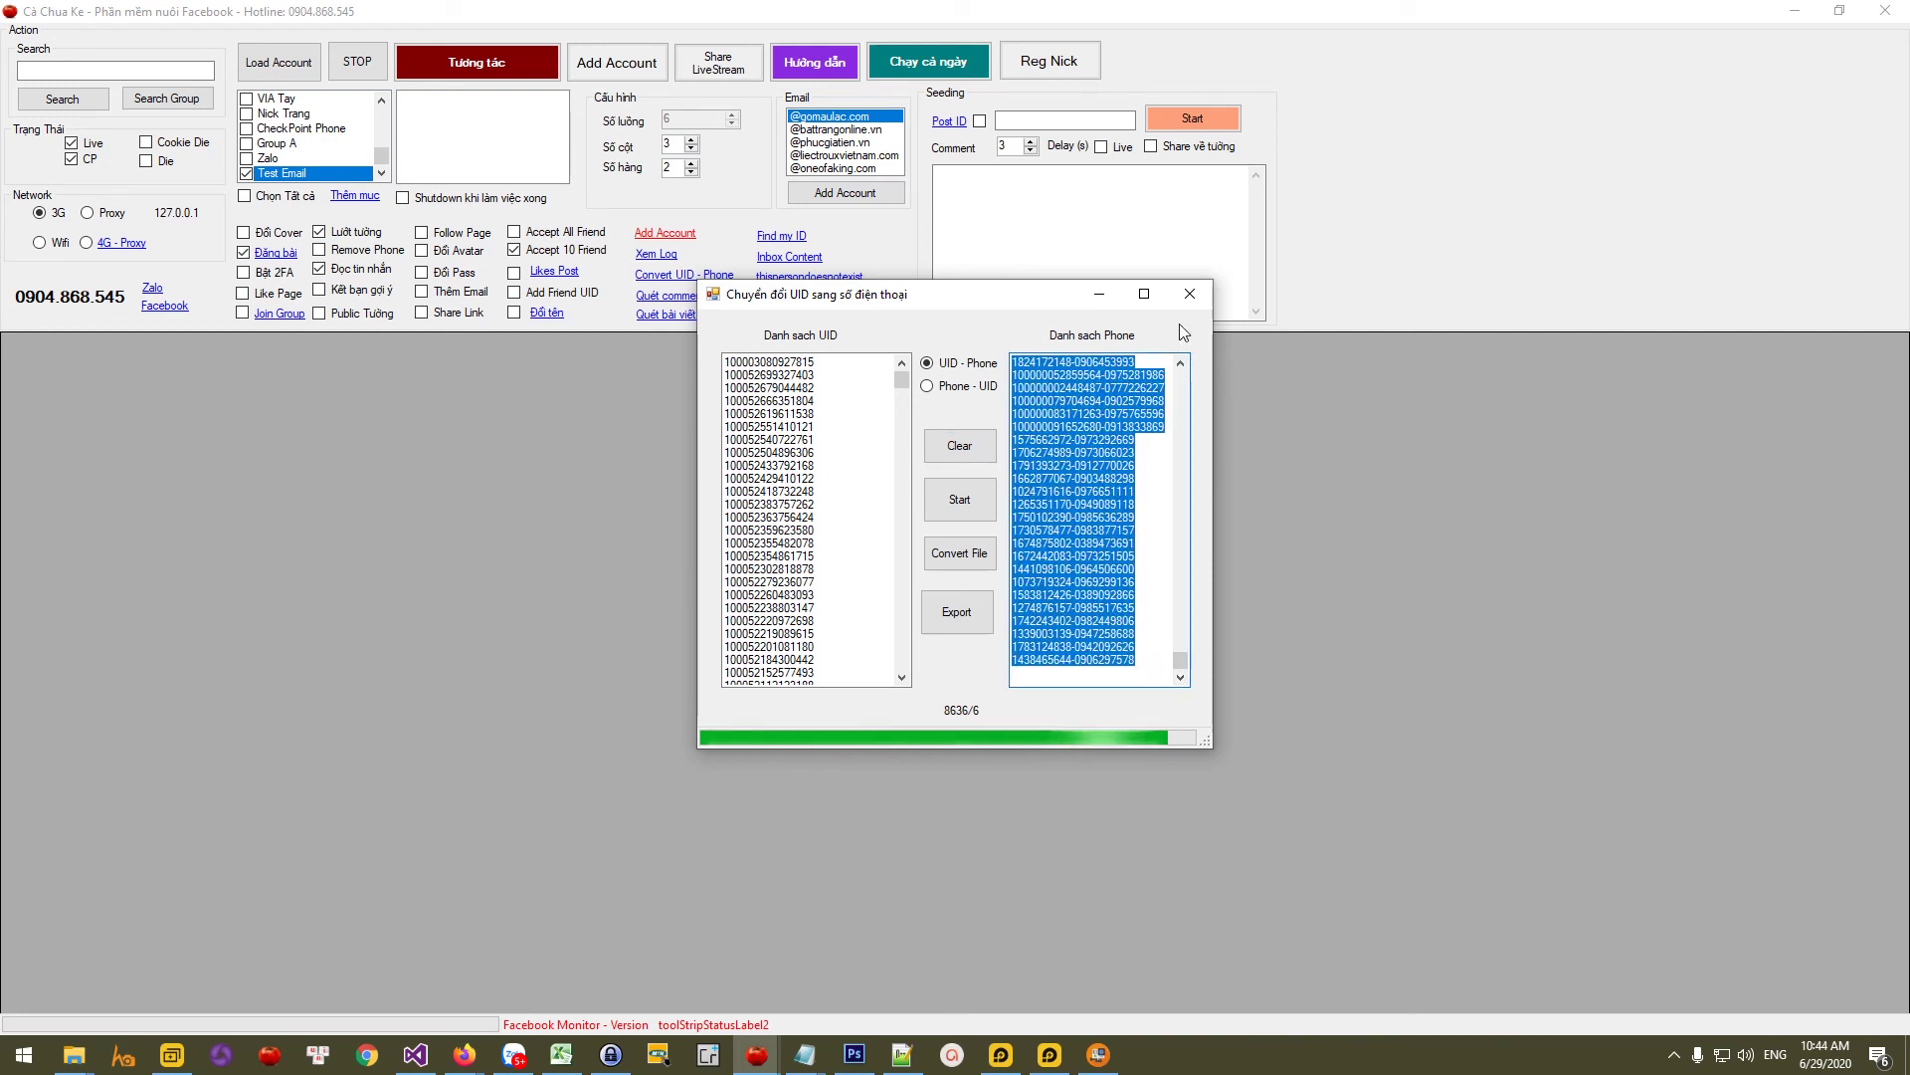
click(1190, 295)
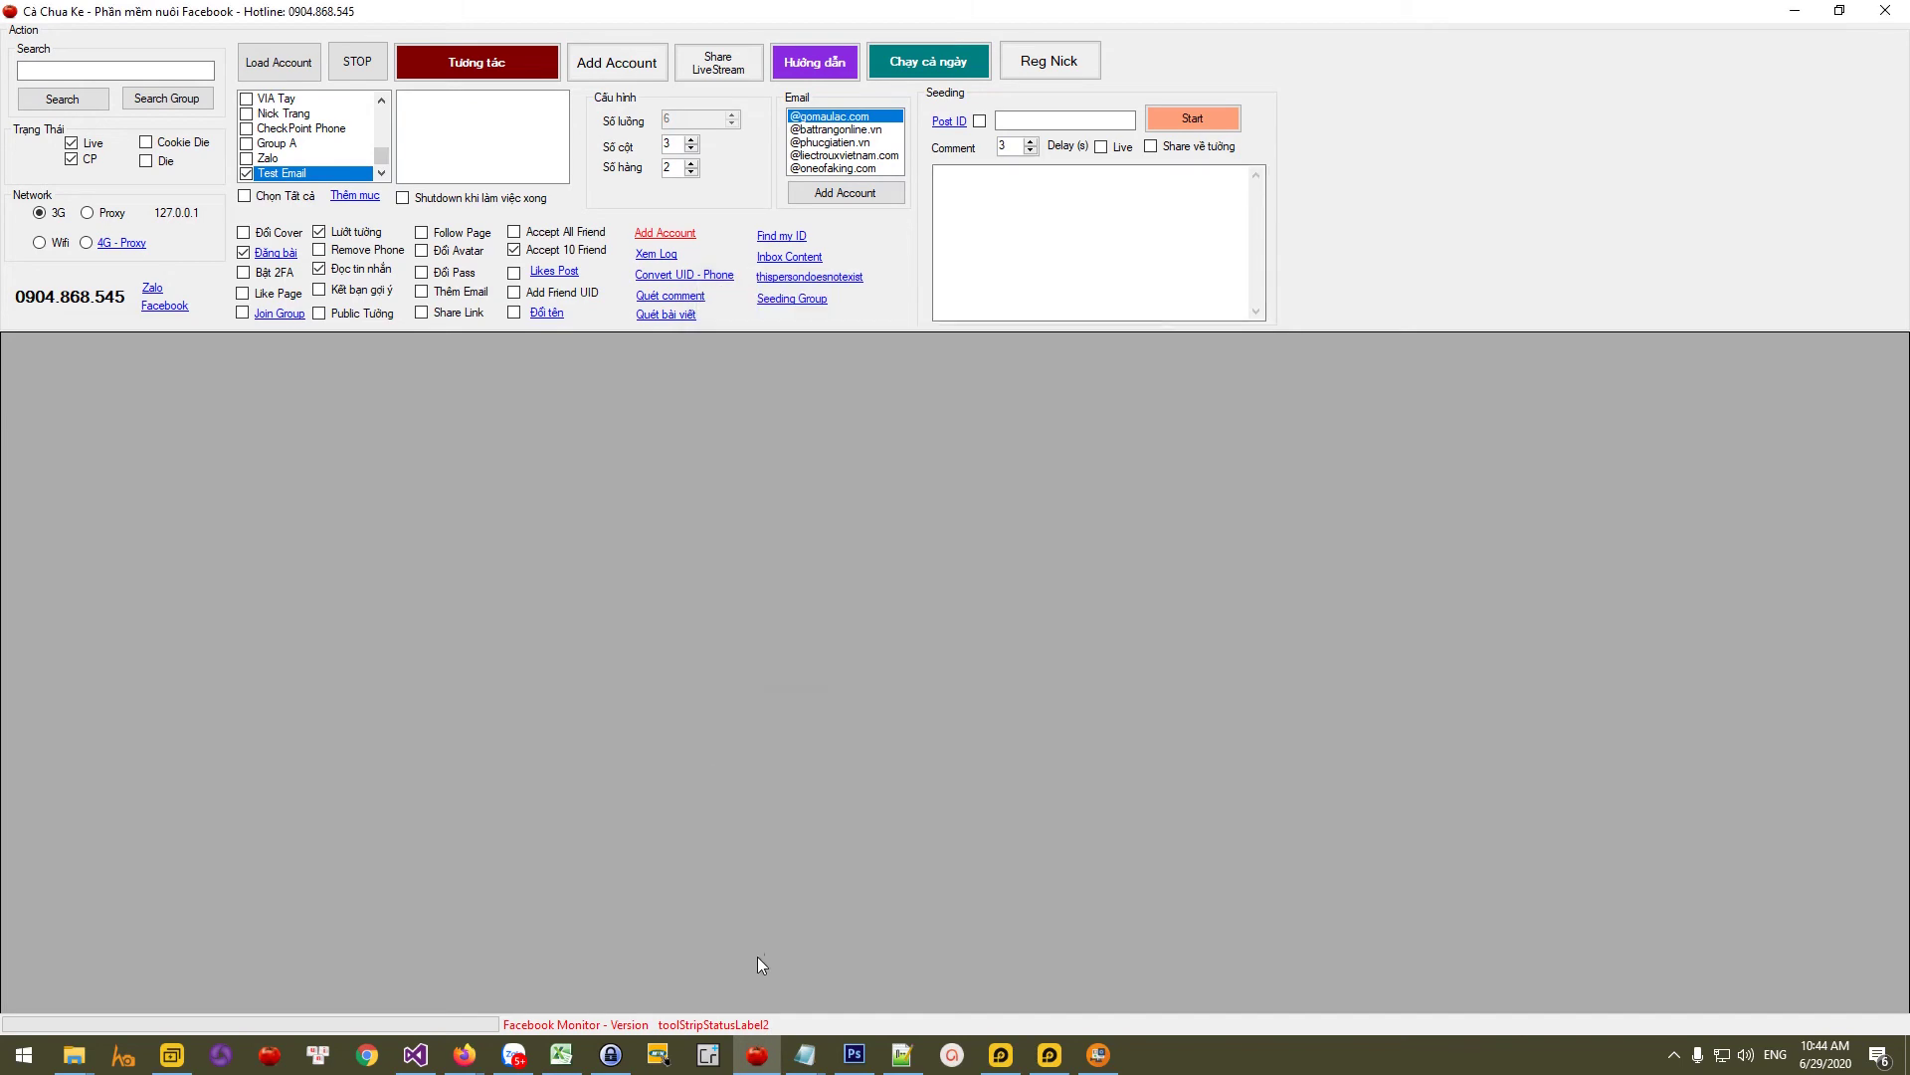
Step: Paste the copied UID and phone list into a new Notepad document and minimize it
right_click(802, 1040)
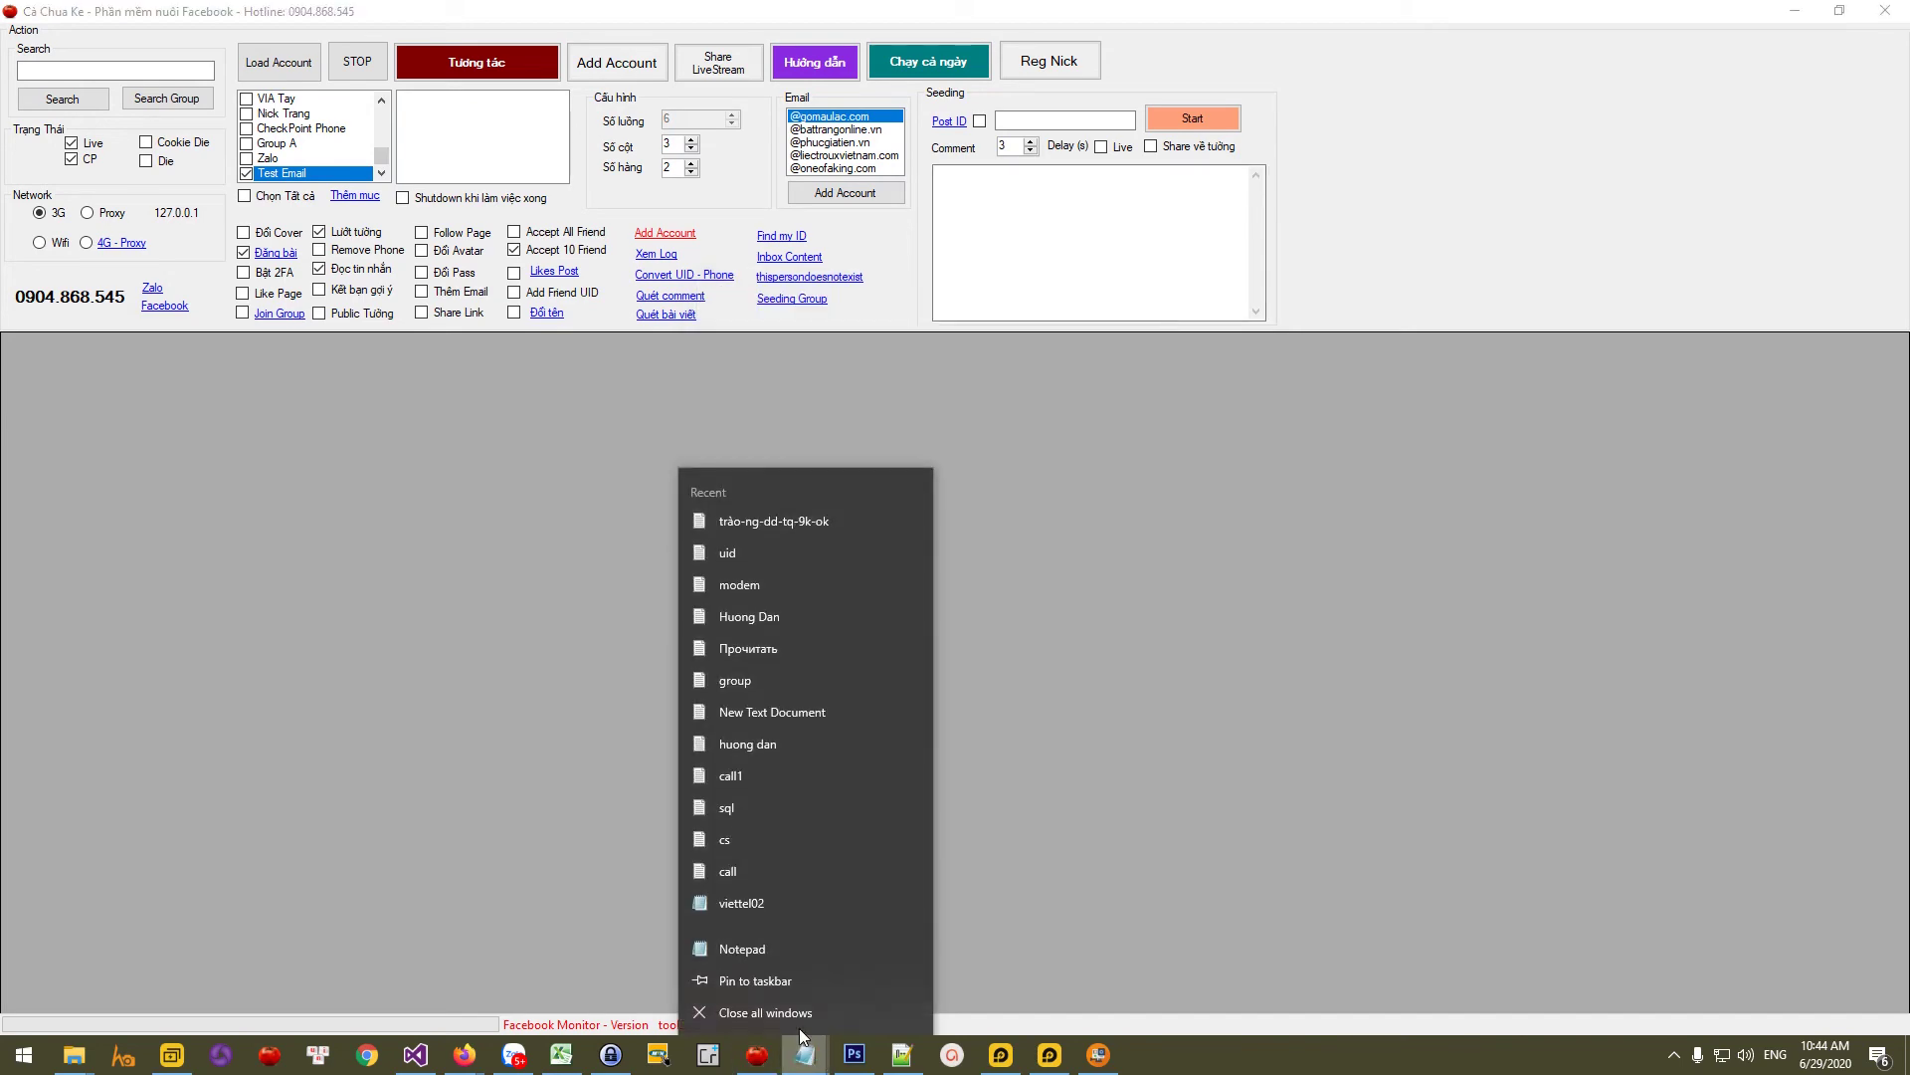
click(748, 948)
key(ctrl+v)
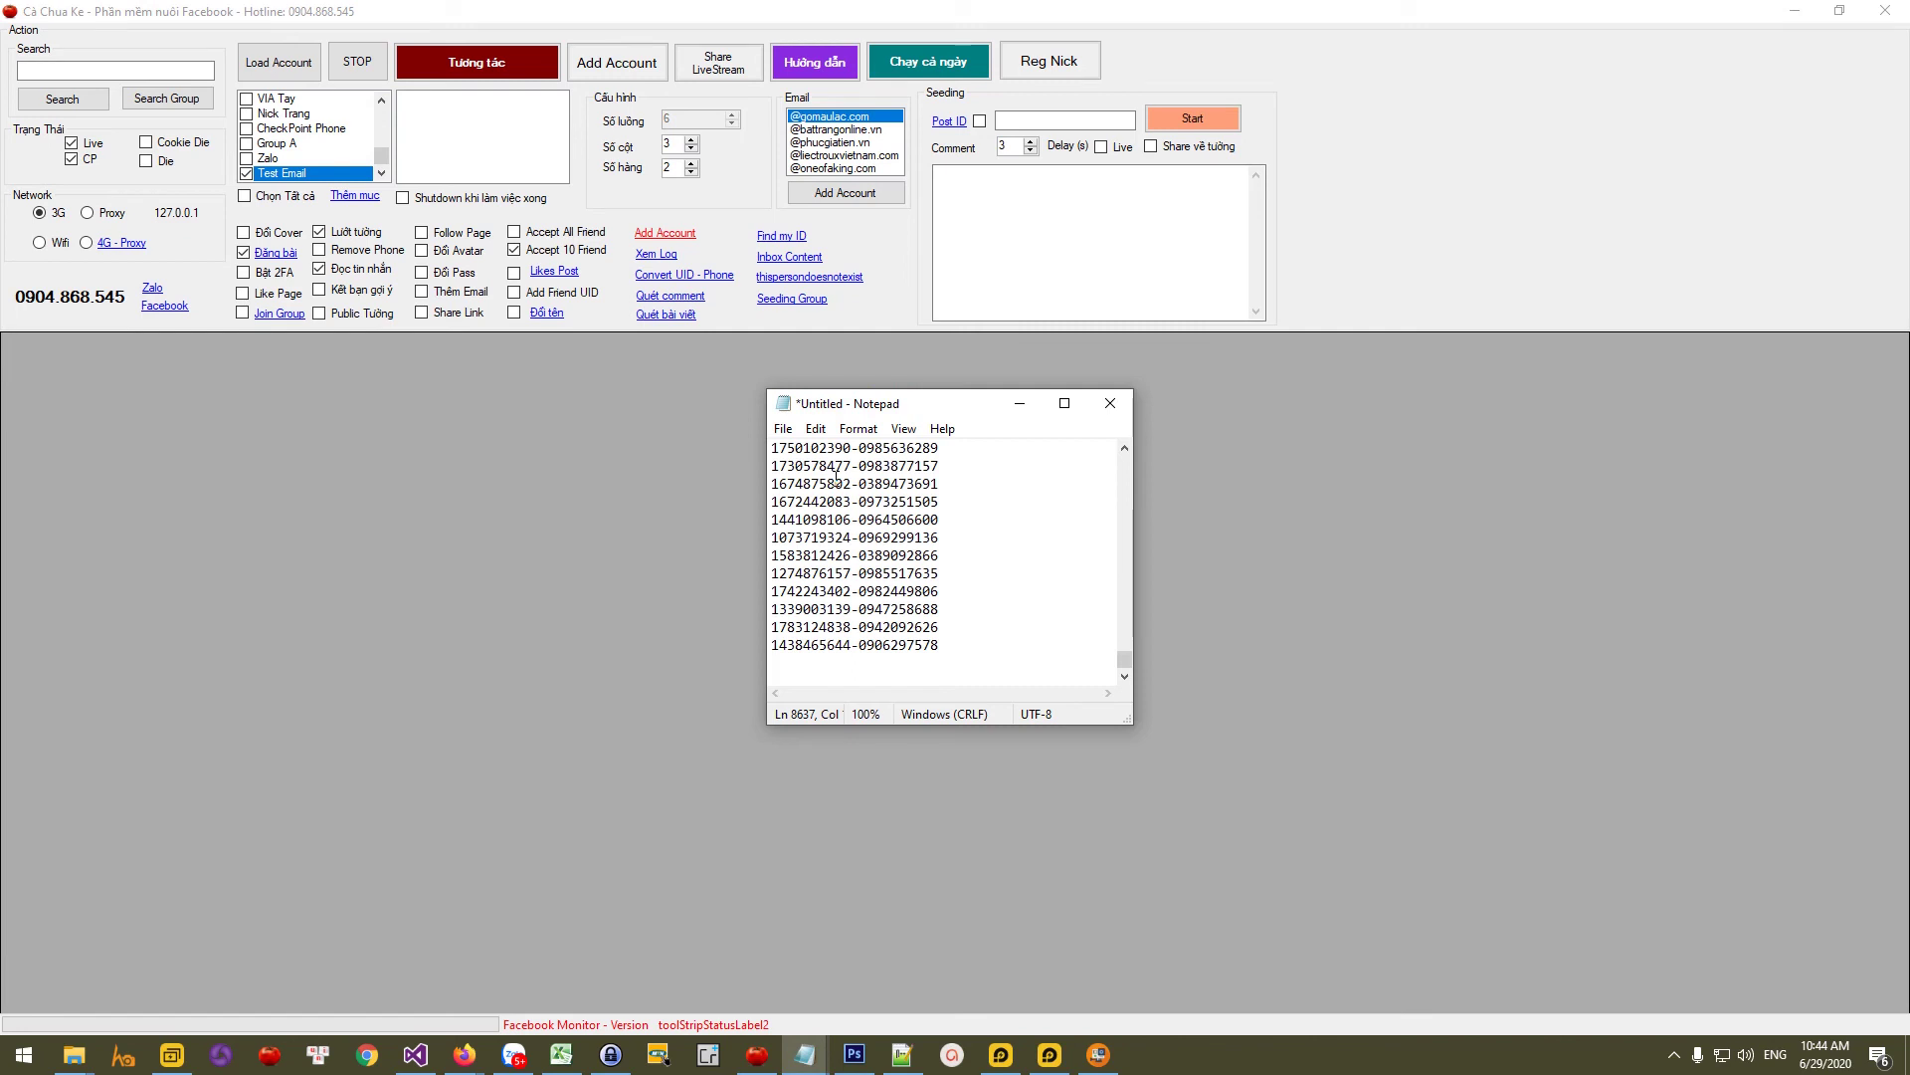
click(1036, 402)
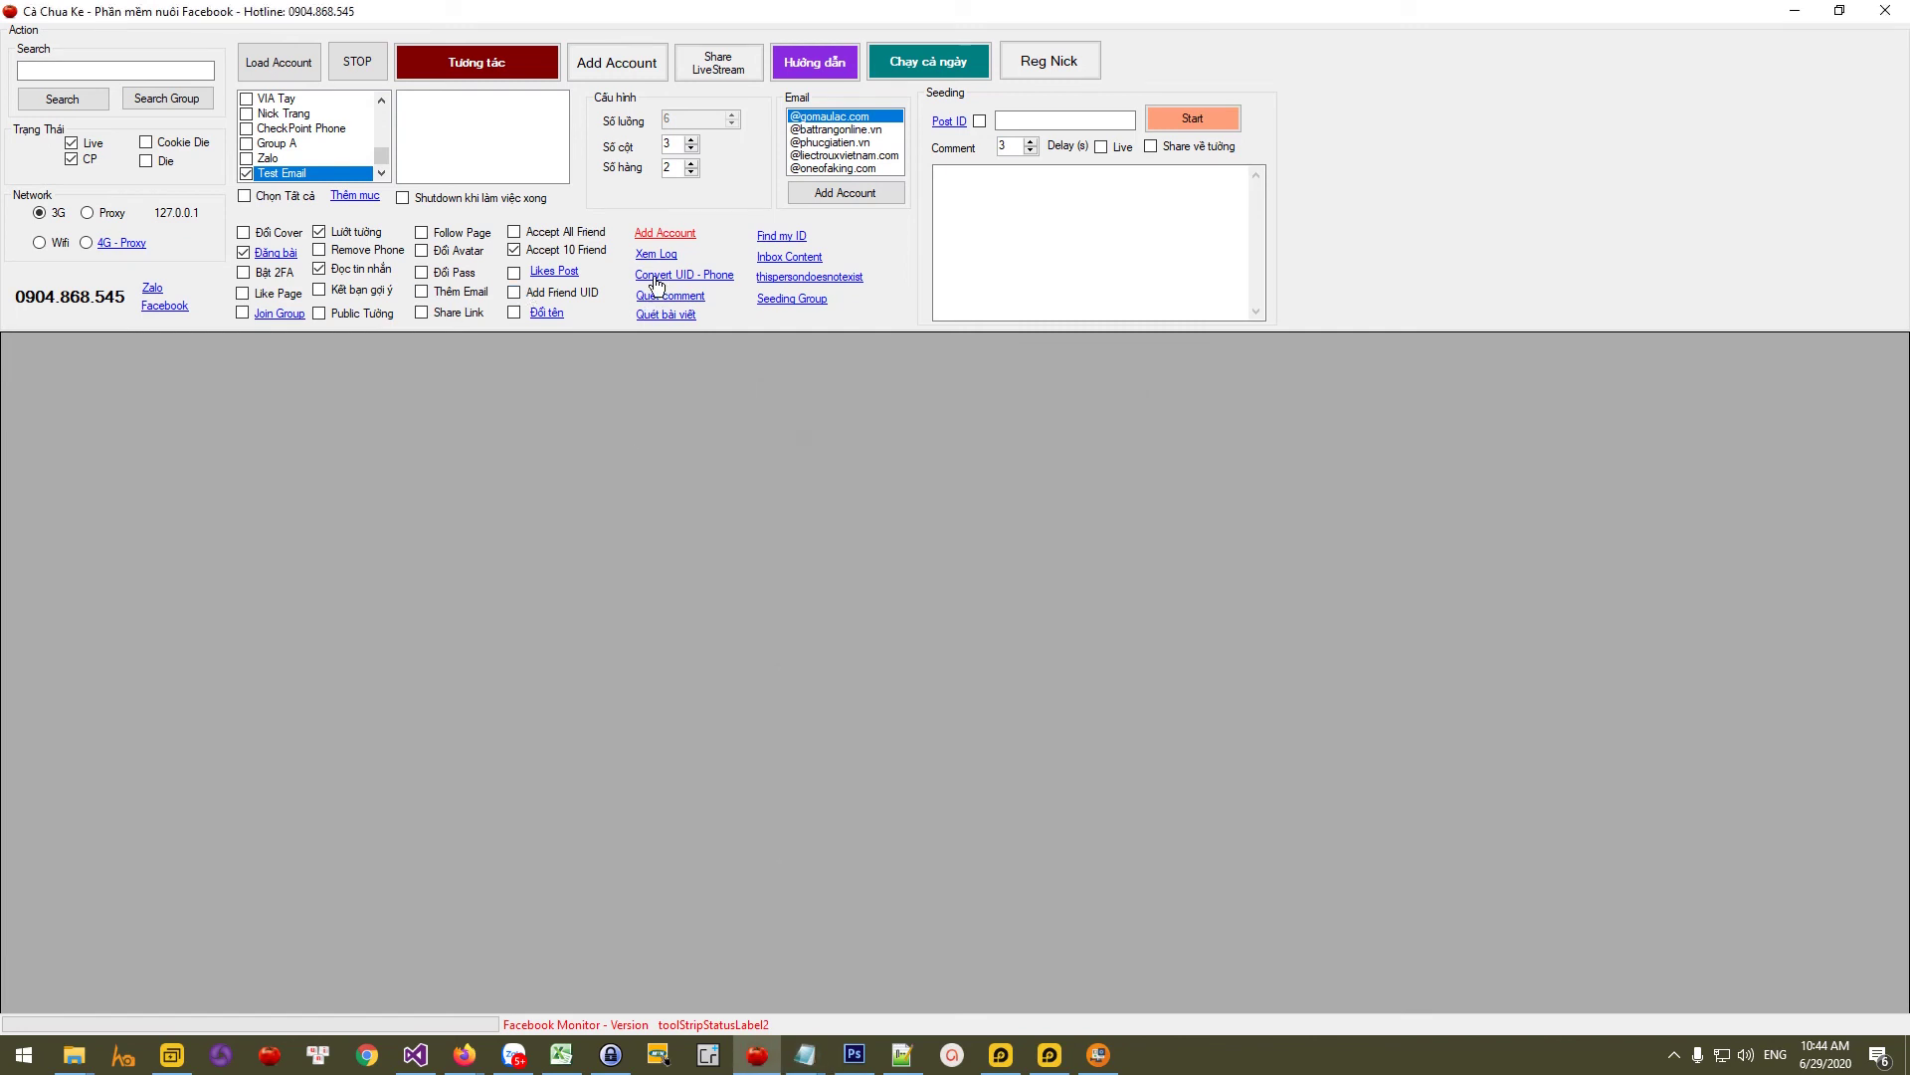
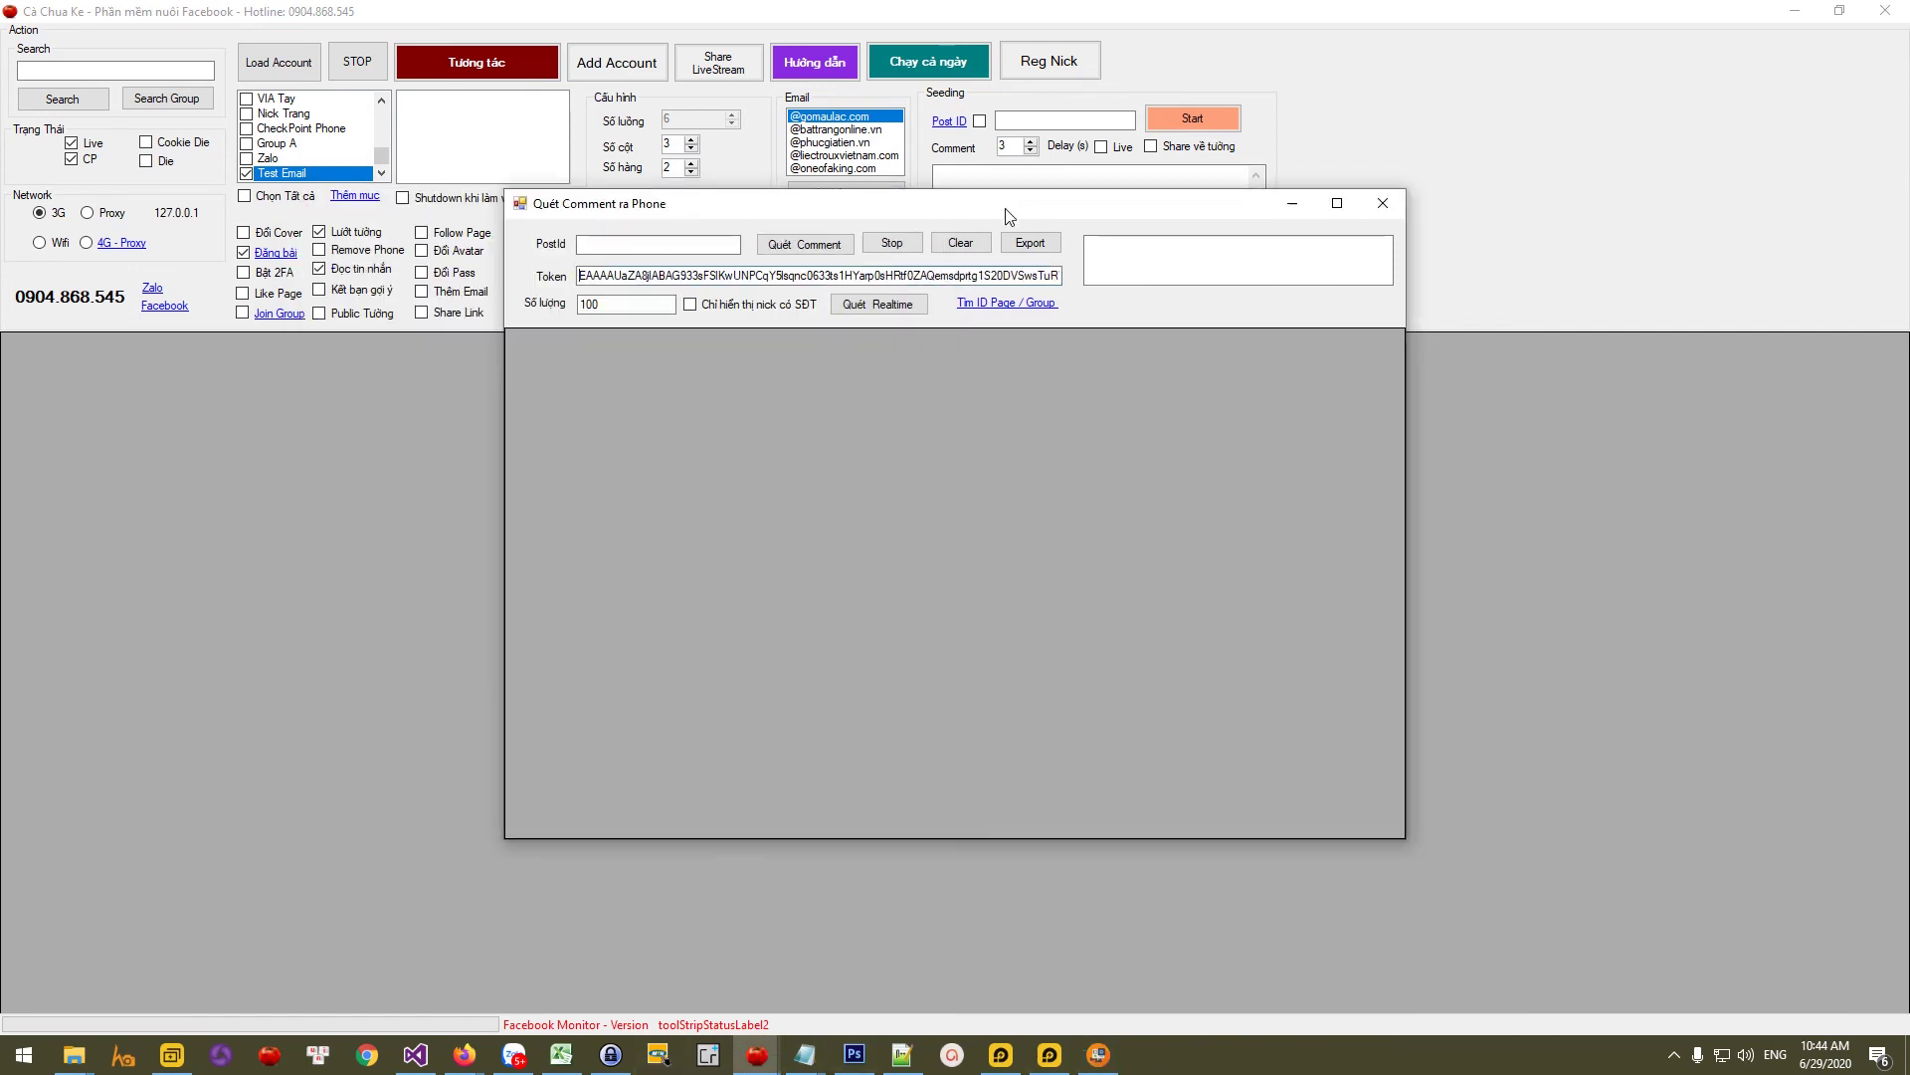
Step: Open the Quét Comment ra Phone tool and replace its Token value with the token obtained from Ninja Token LD
double_click(705, 280)
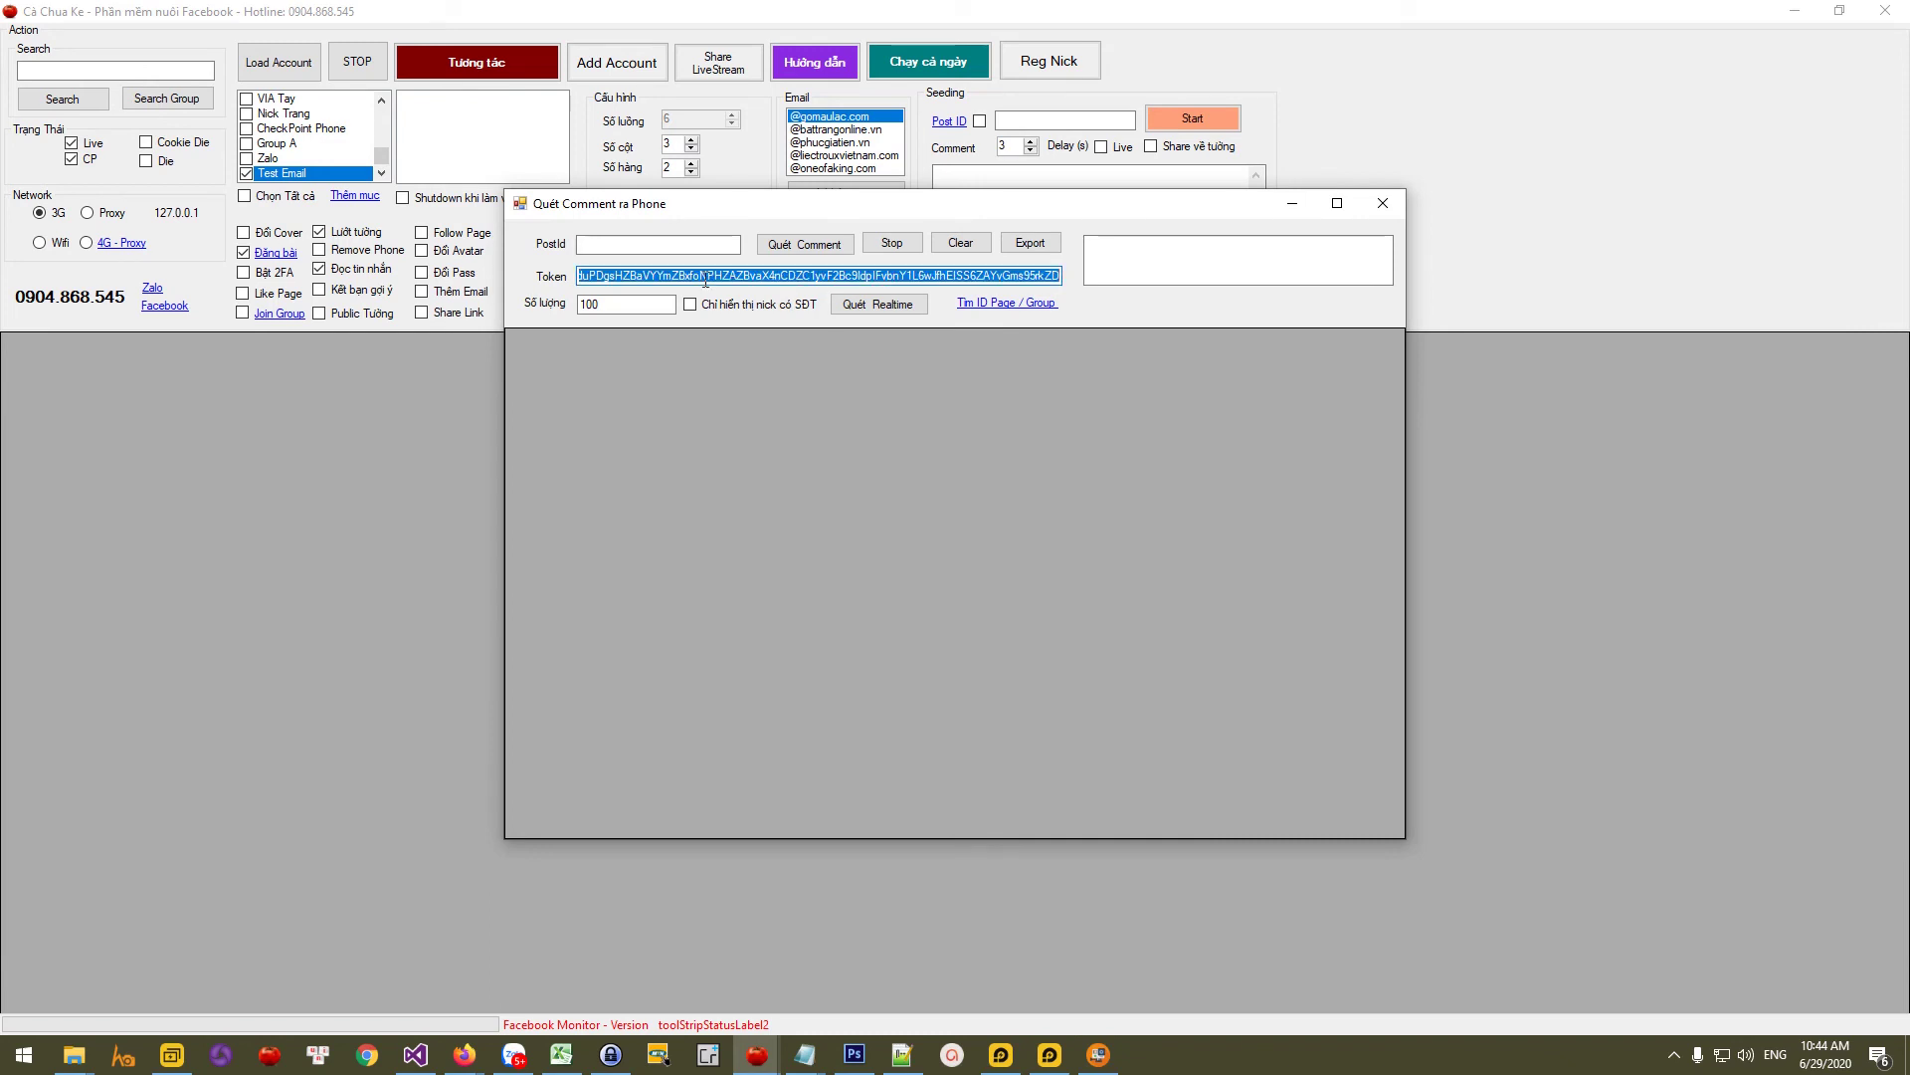
key(BackSpace)
key(ctrl+v)
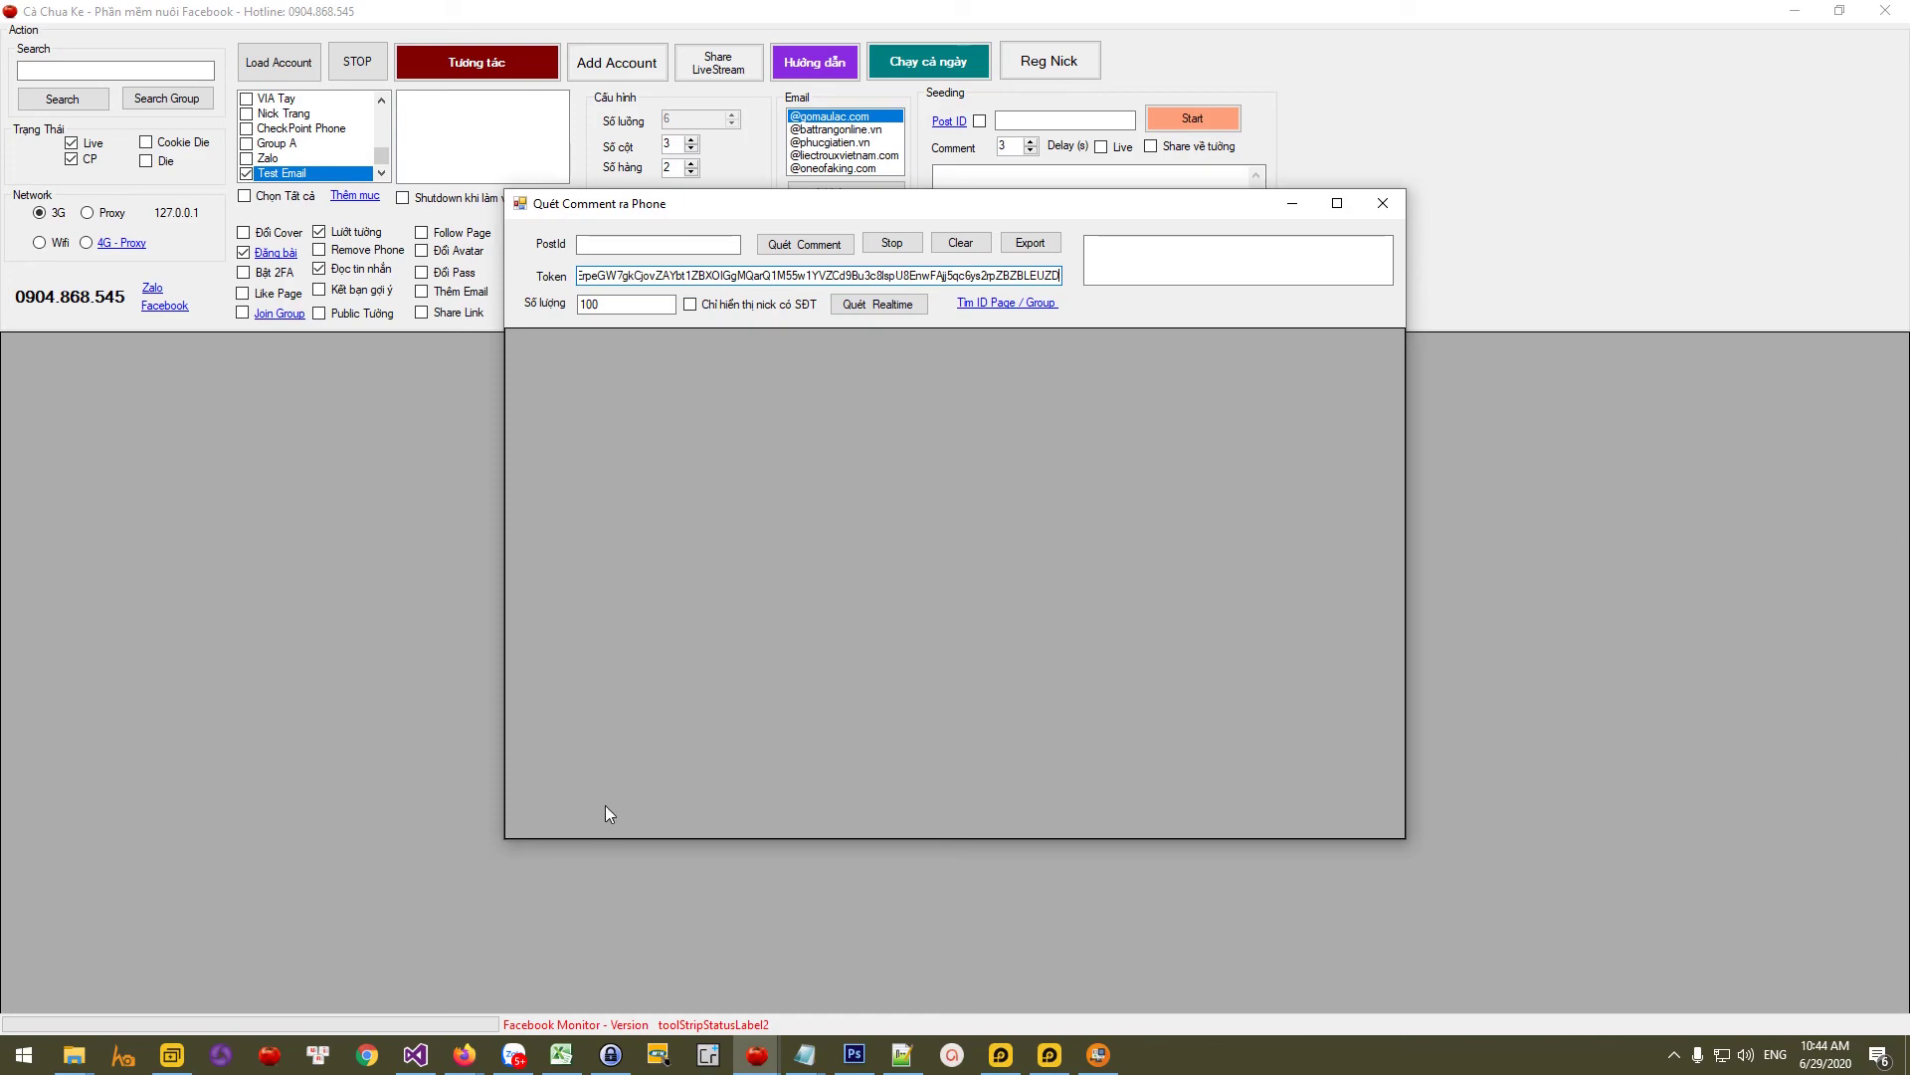
Step: Switch to Facebook in Firefox, find a feed post with many comments, and open that post
click(464, 1059)
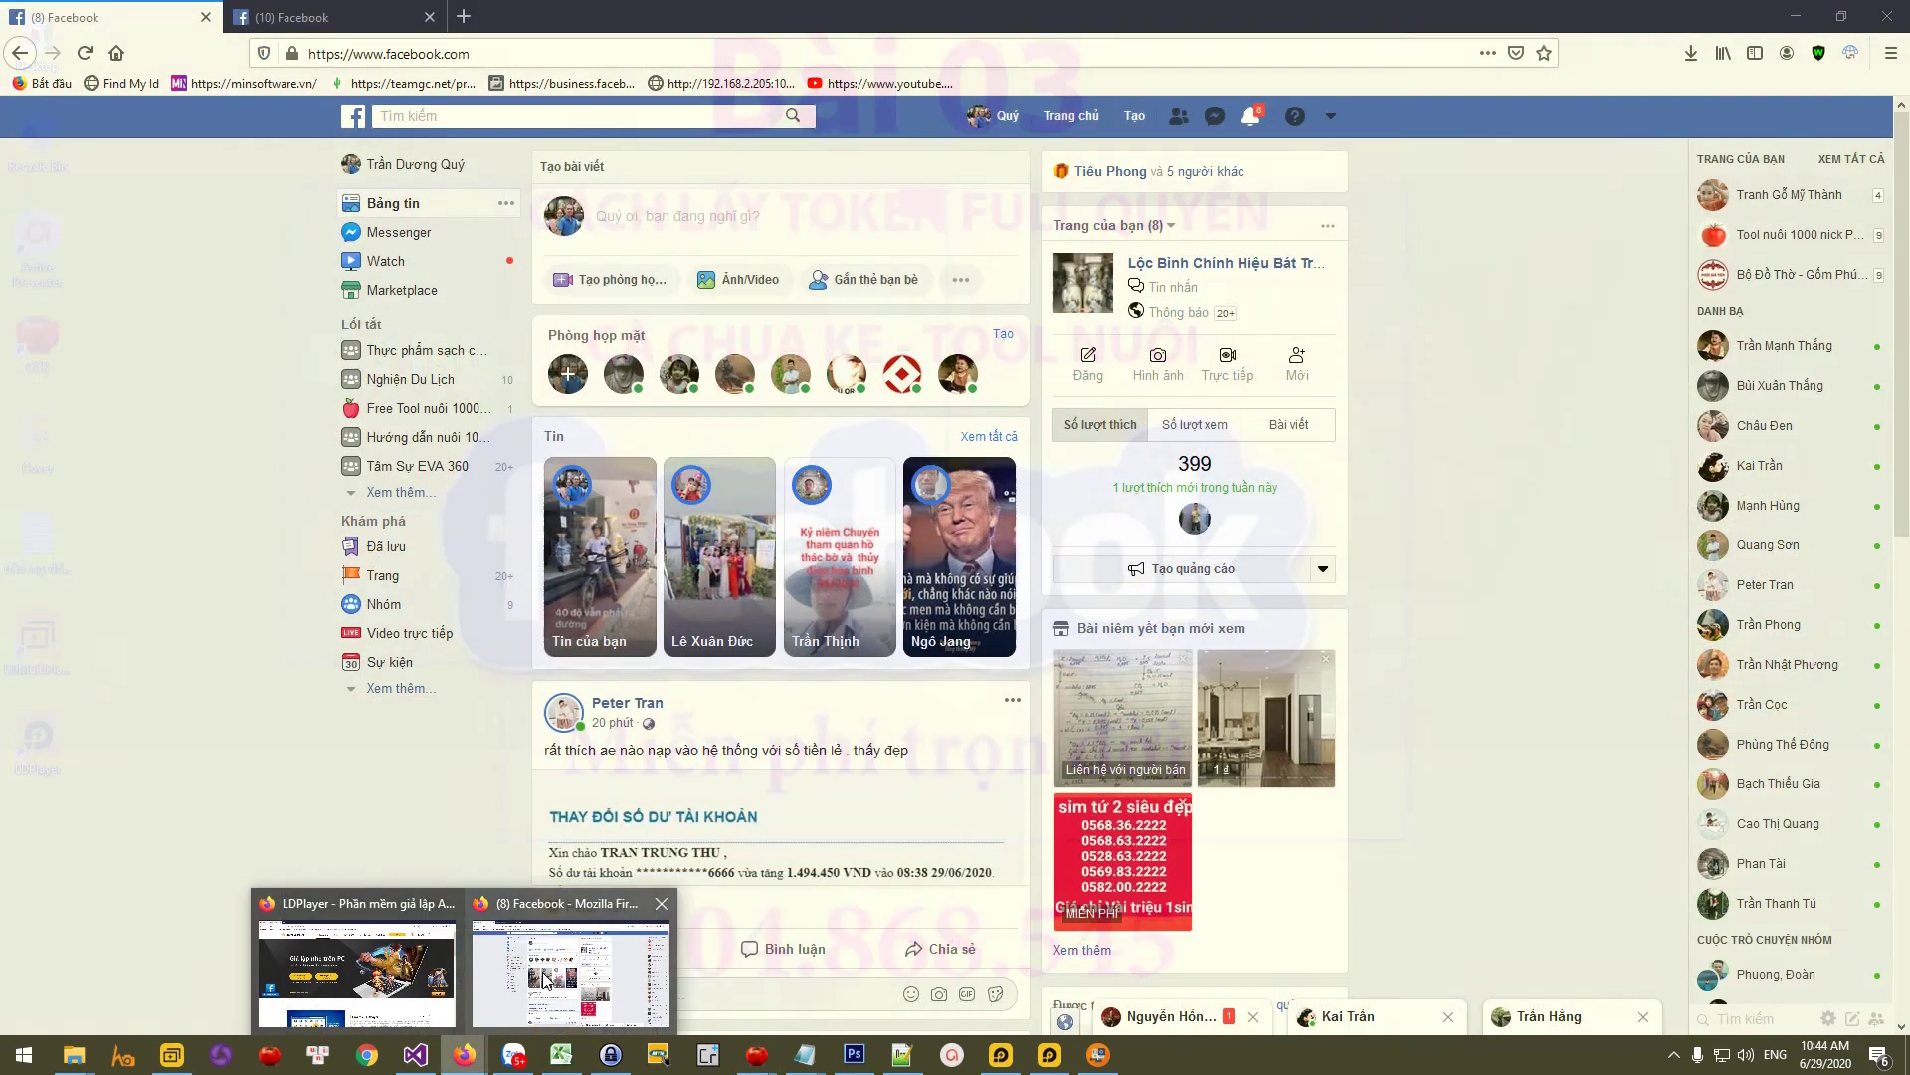
click(570, 965)
scroll(818, 806, down, 10)
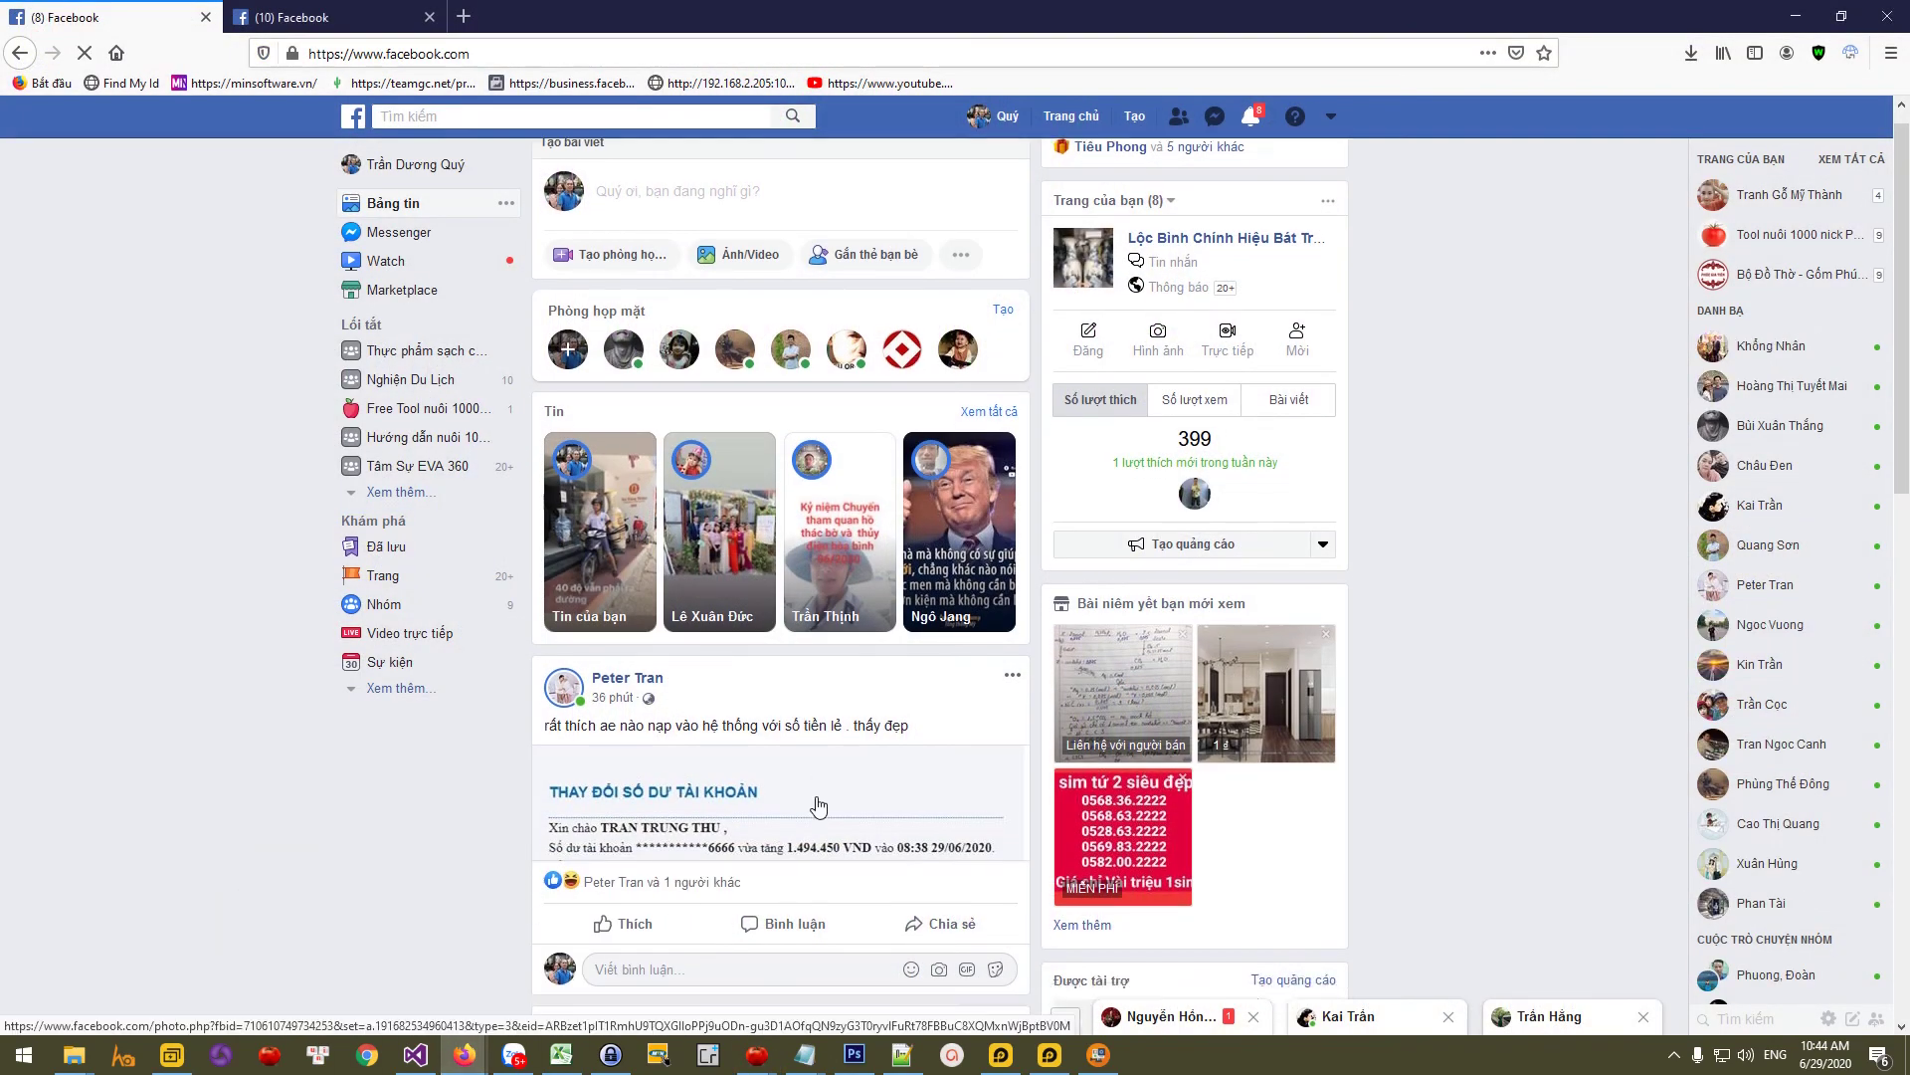
scroll(818, 806, down, 1)
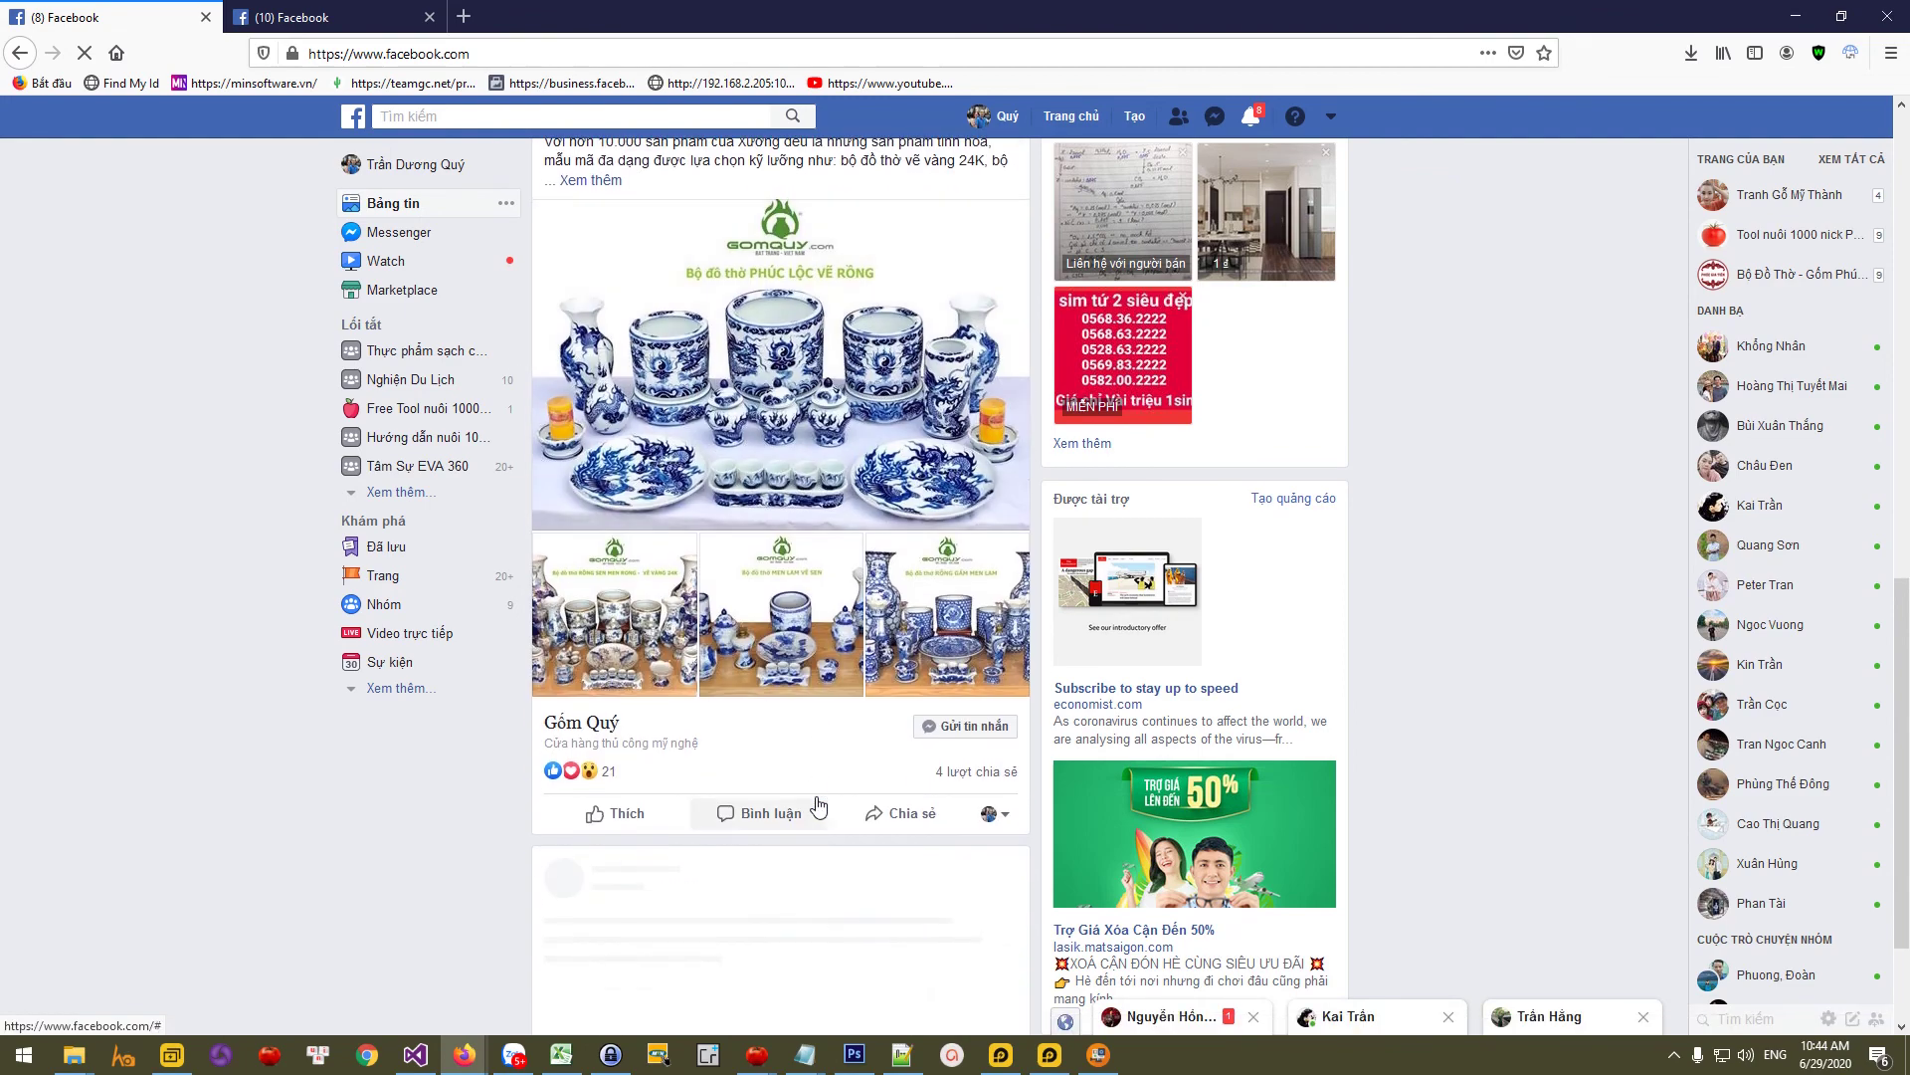
scroll(756, 801, down, 6)
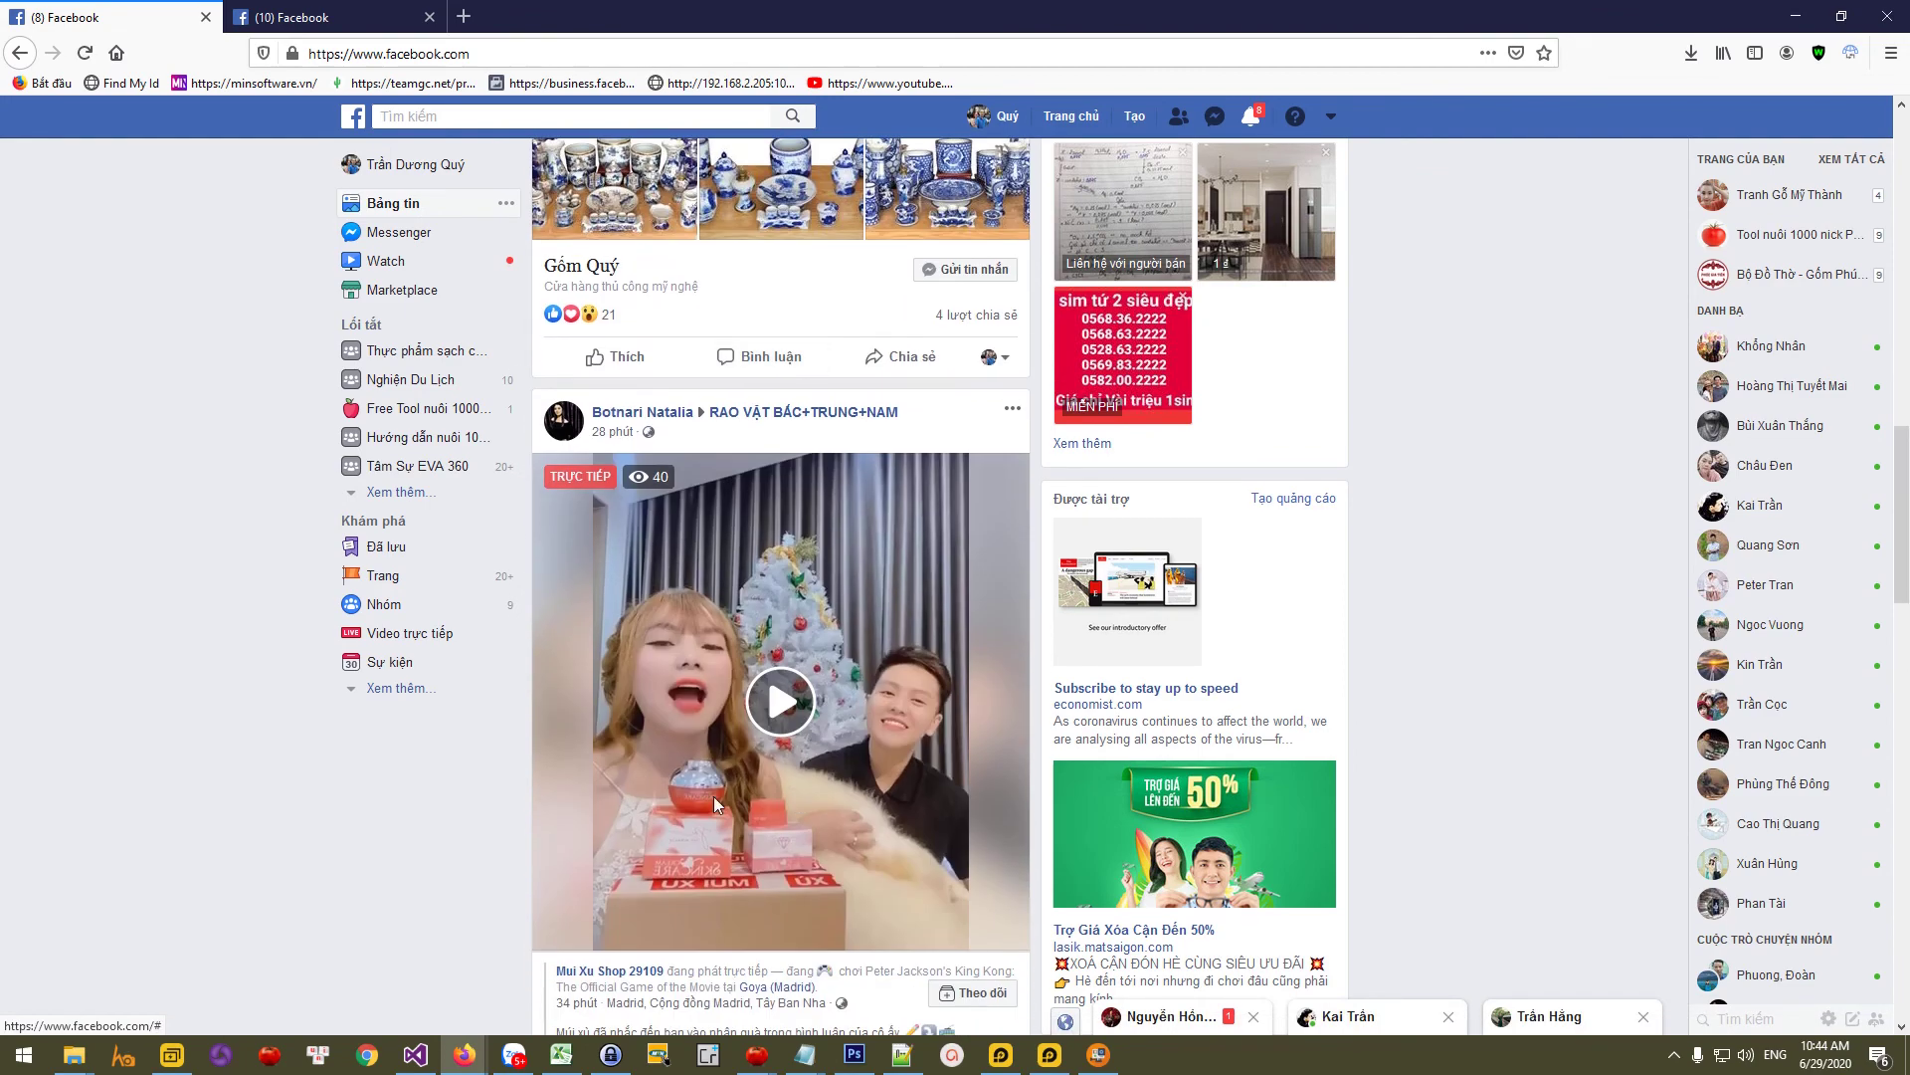
scroll(609, 791, down, 6)
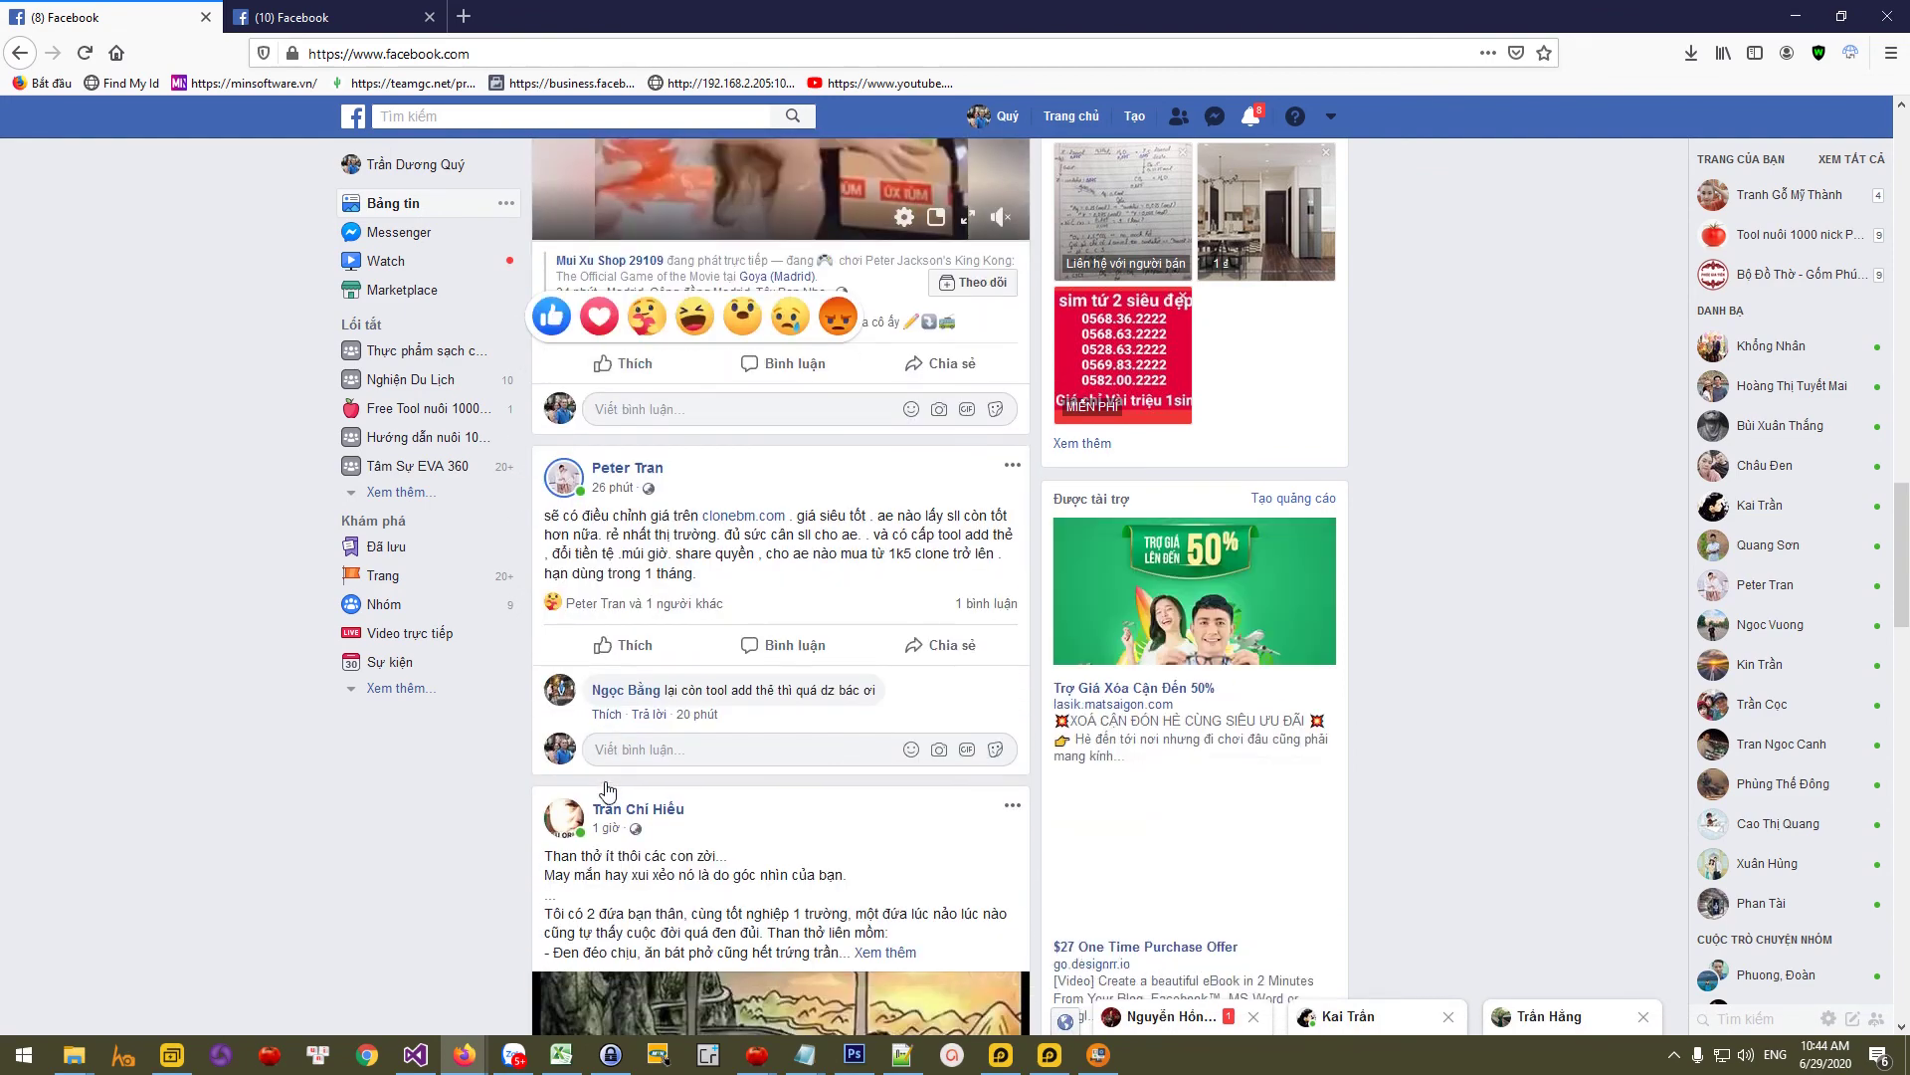
scroll(609, 791, down, 4)
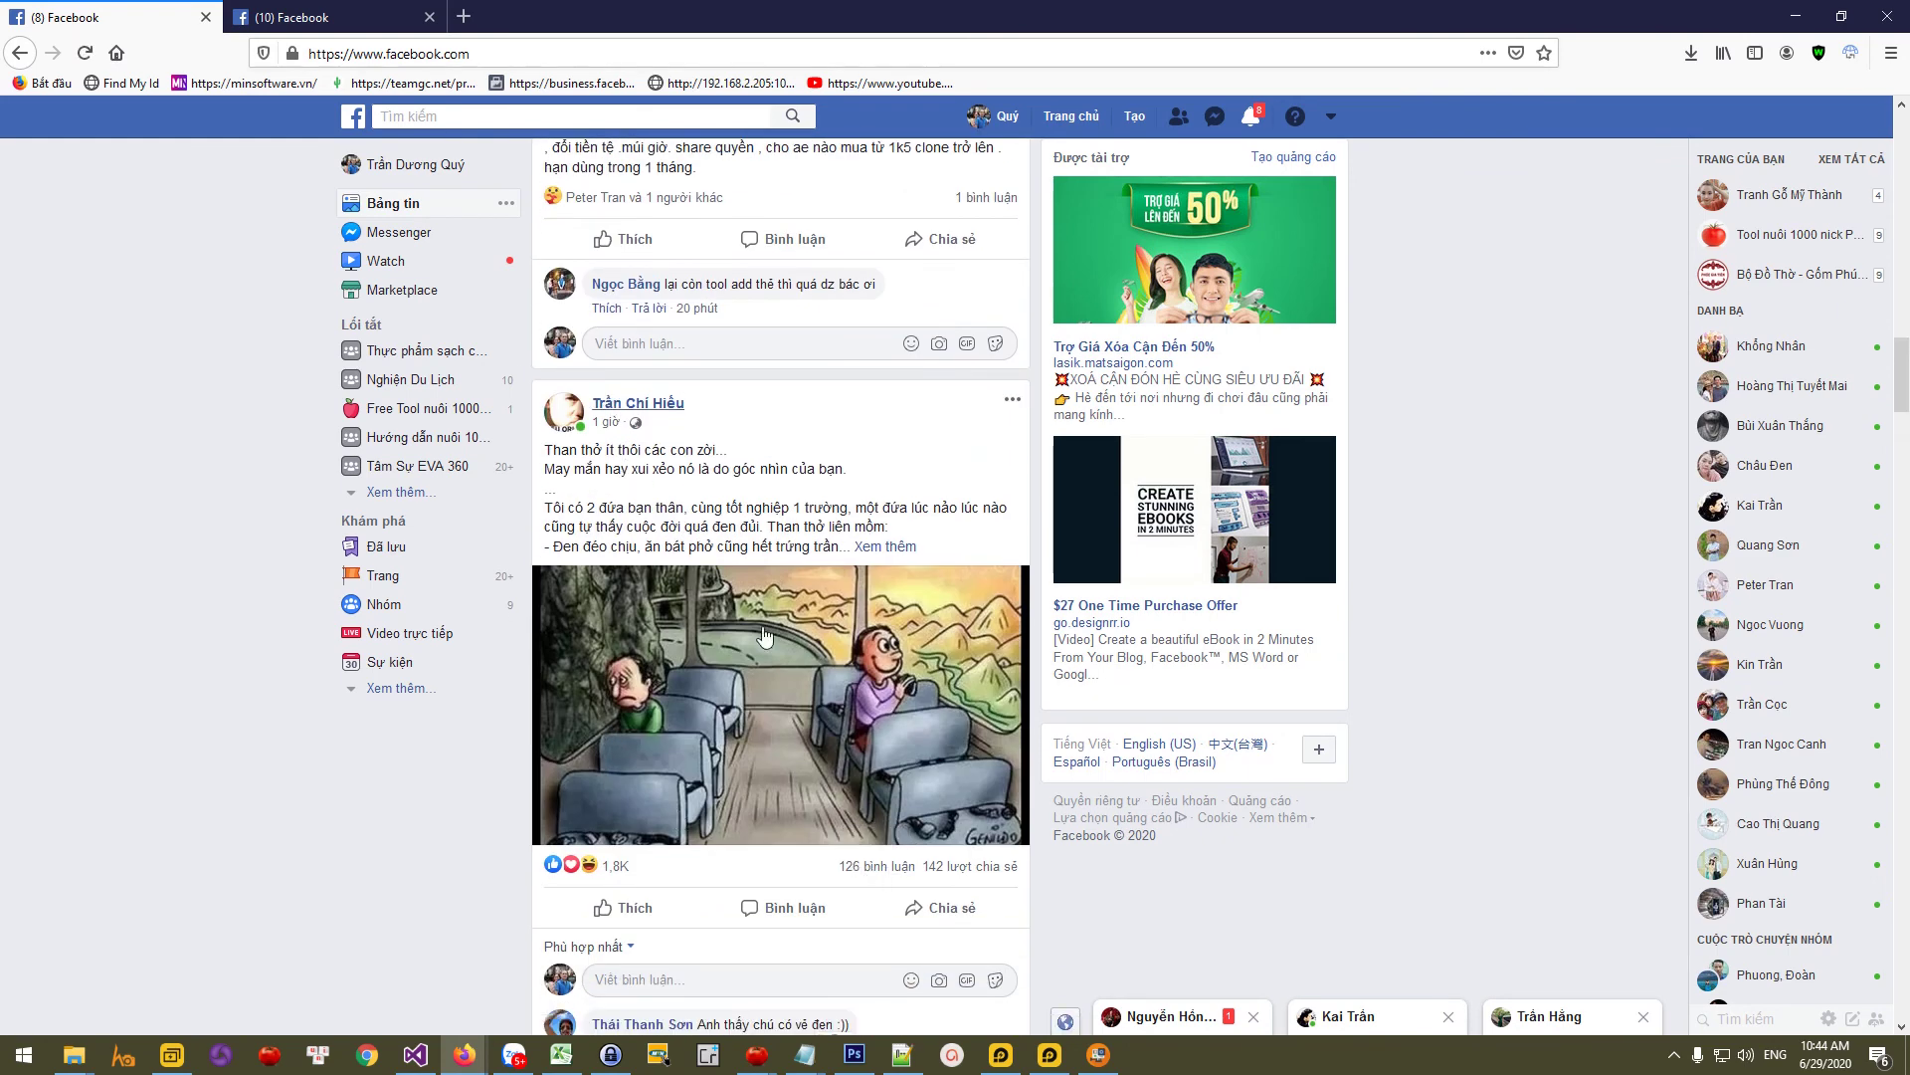
click(604, 425)
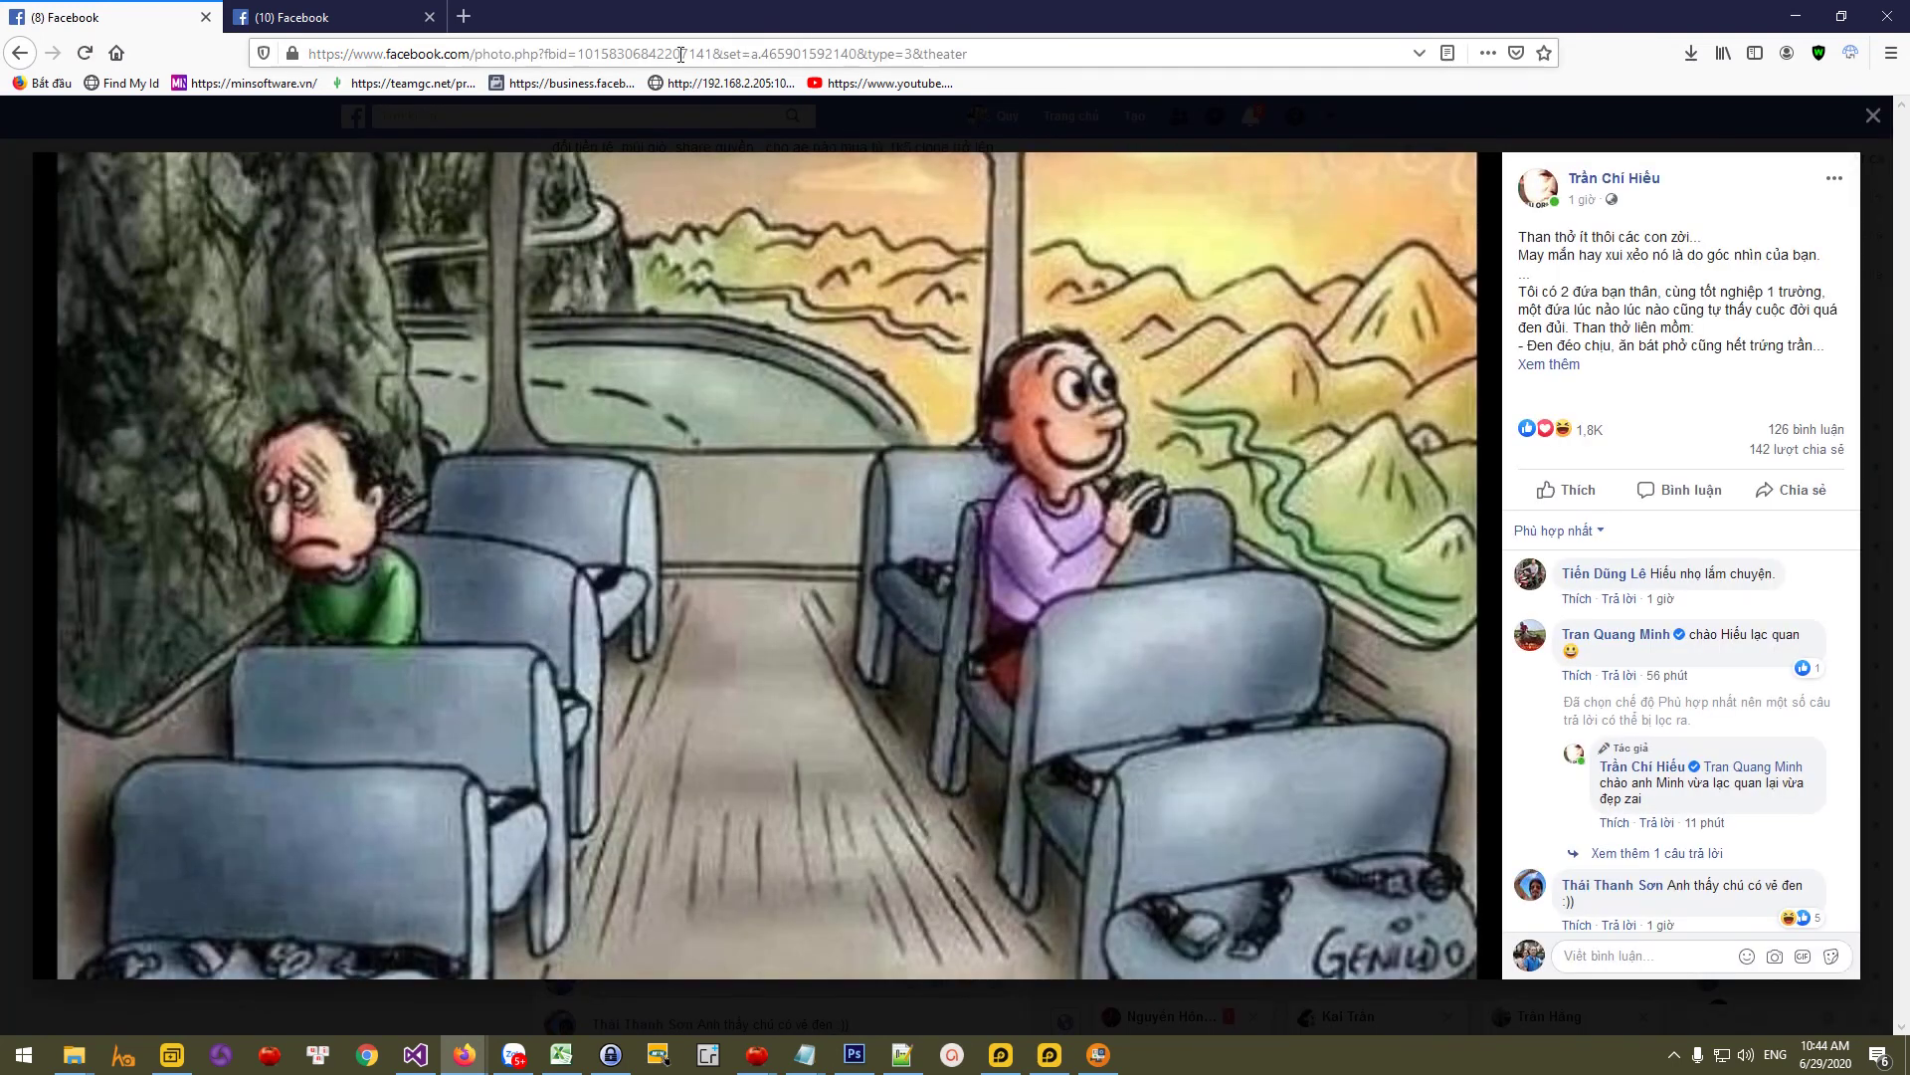
Step: Open the post's timestamp permalink in a new tab and copy the post's full URL
double_click(680, 54)
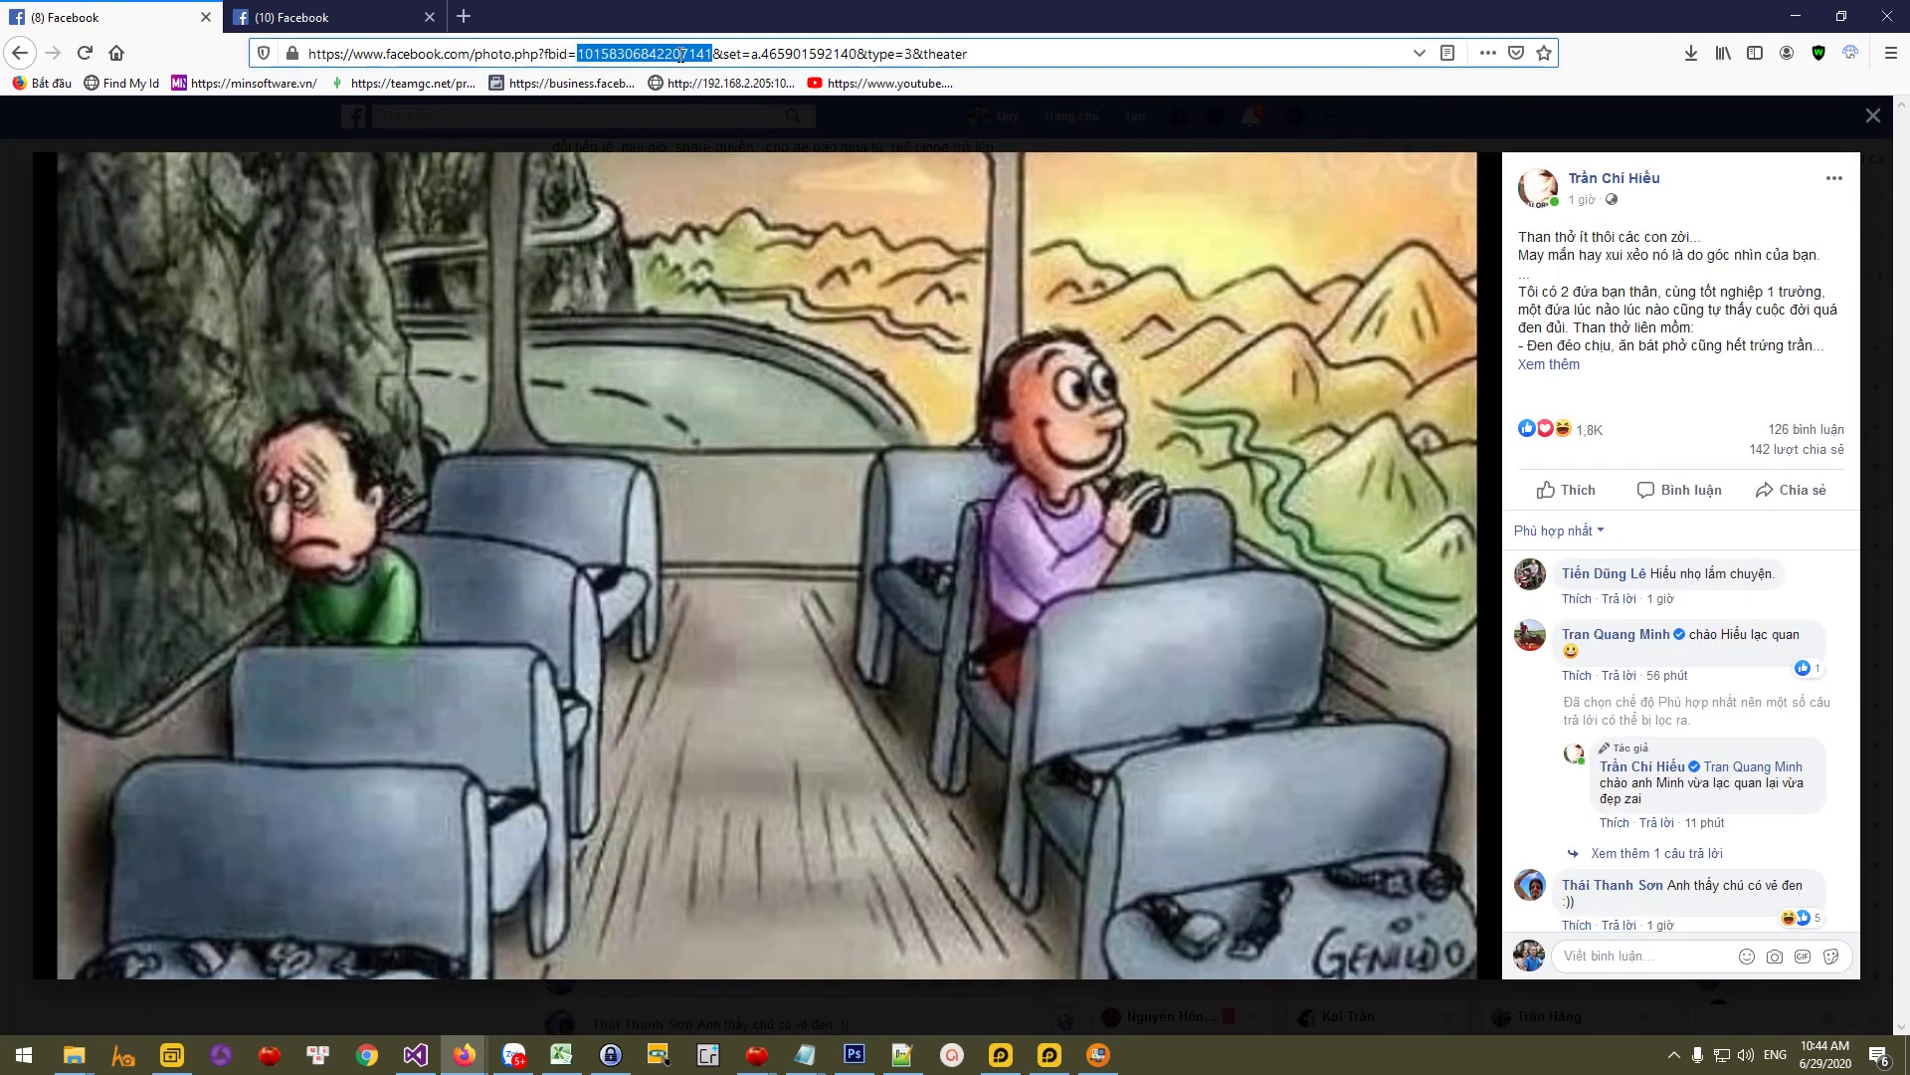
click(1580, 204)
right_click(1580, 204)
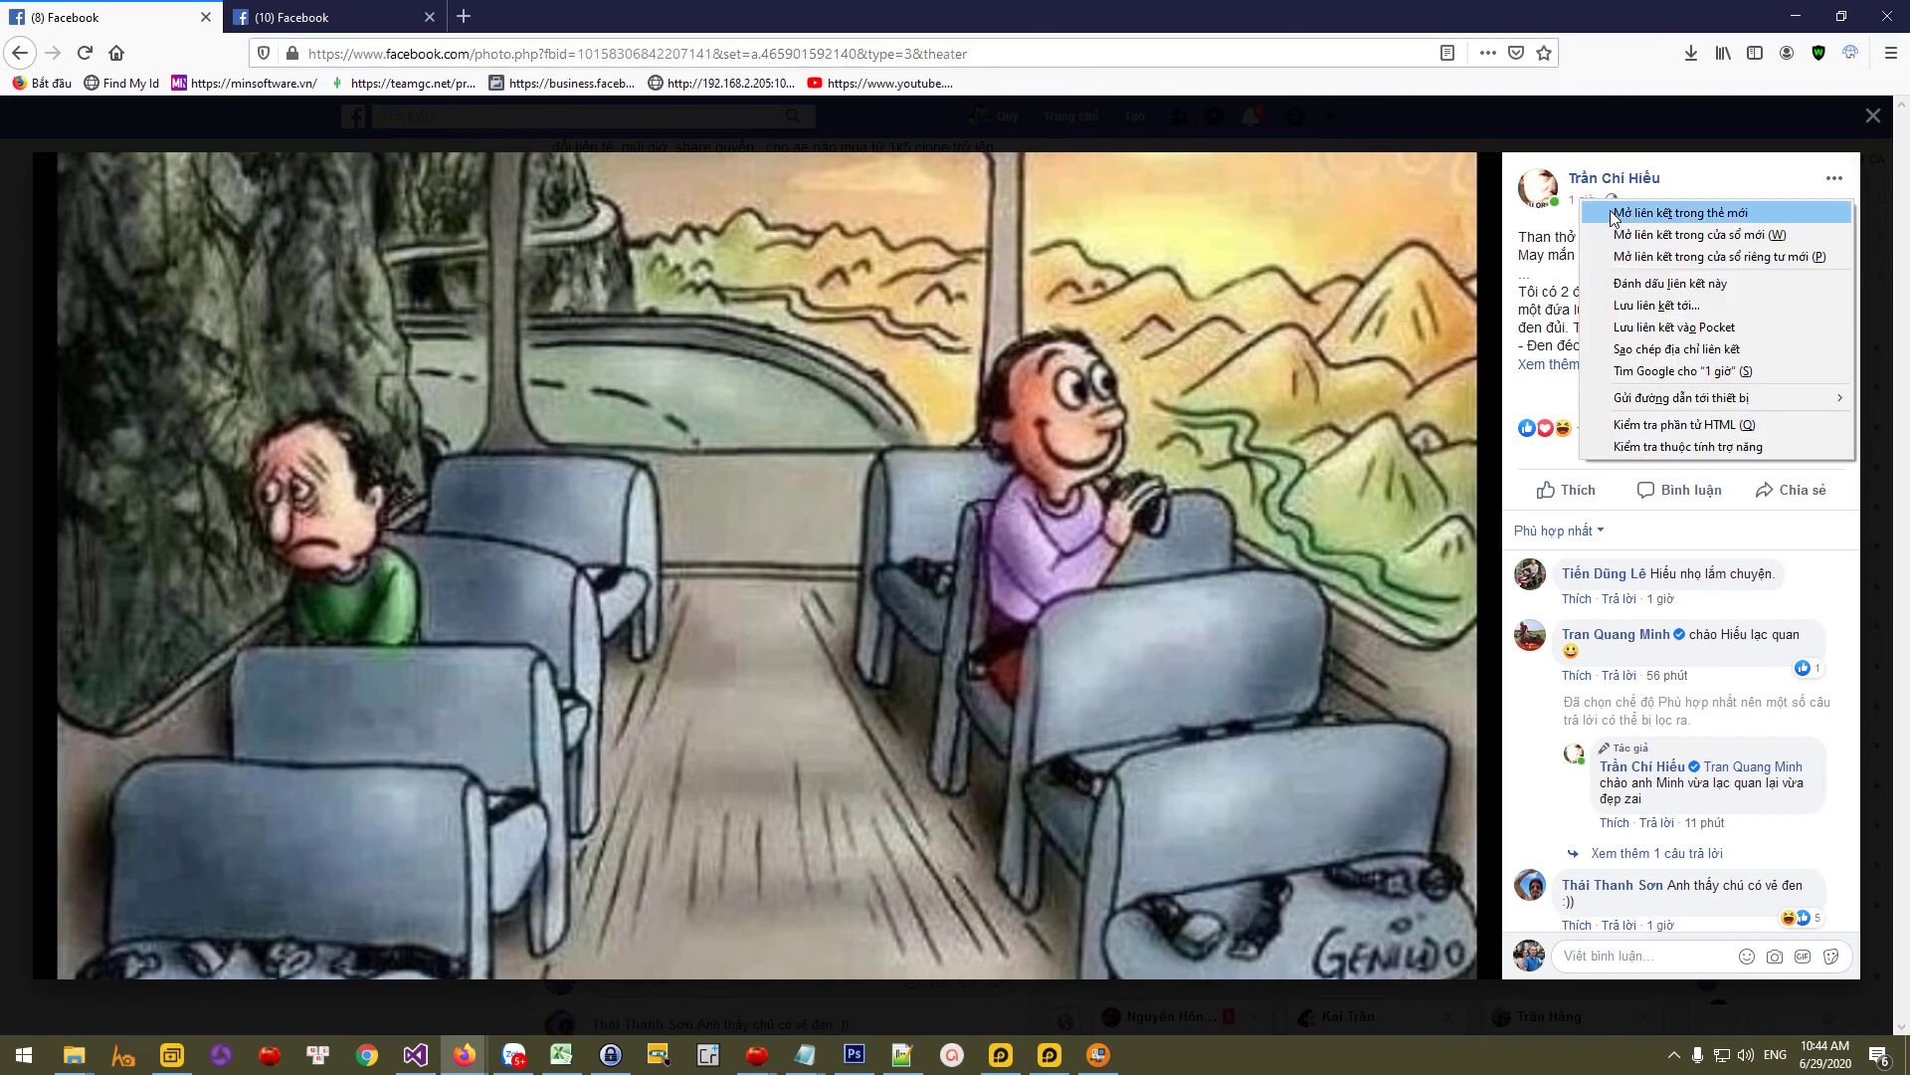
click(1694, 180)
right_click(1580, 202)
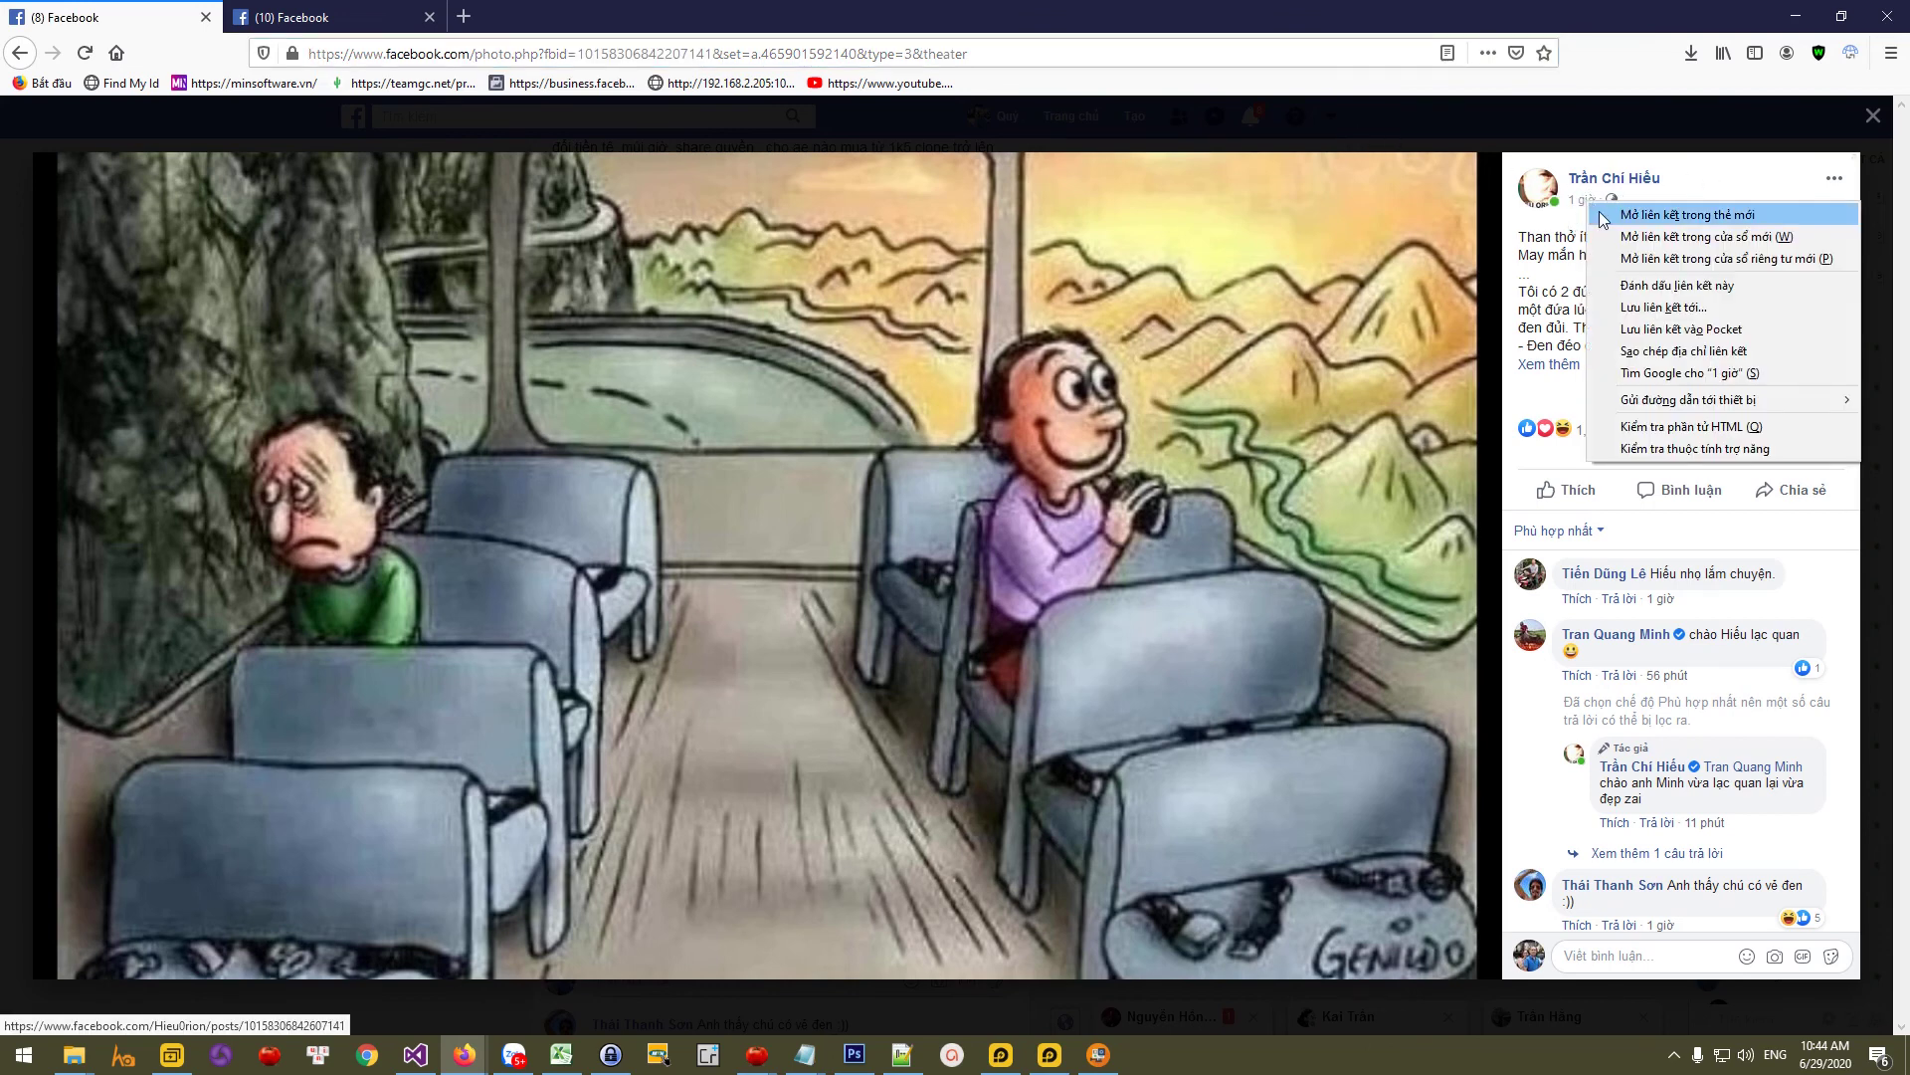
click(1642, 213)
click(337, 17)
click(597, 41)
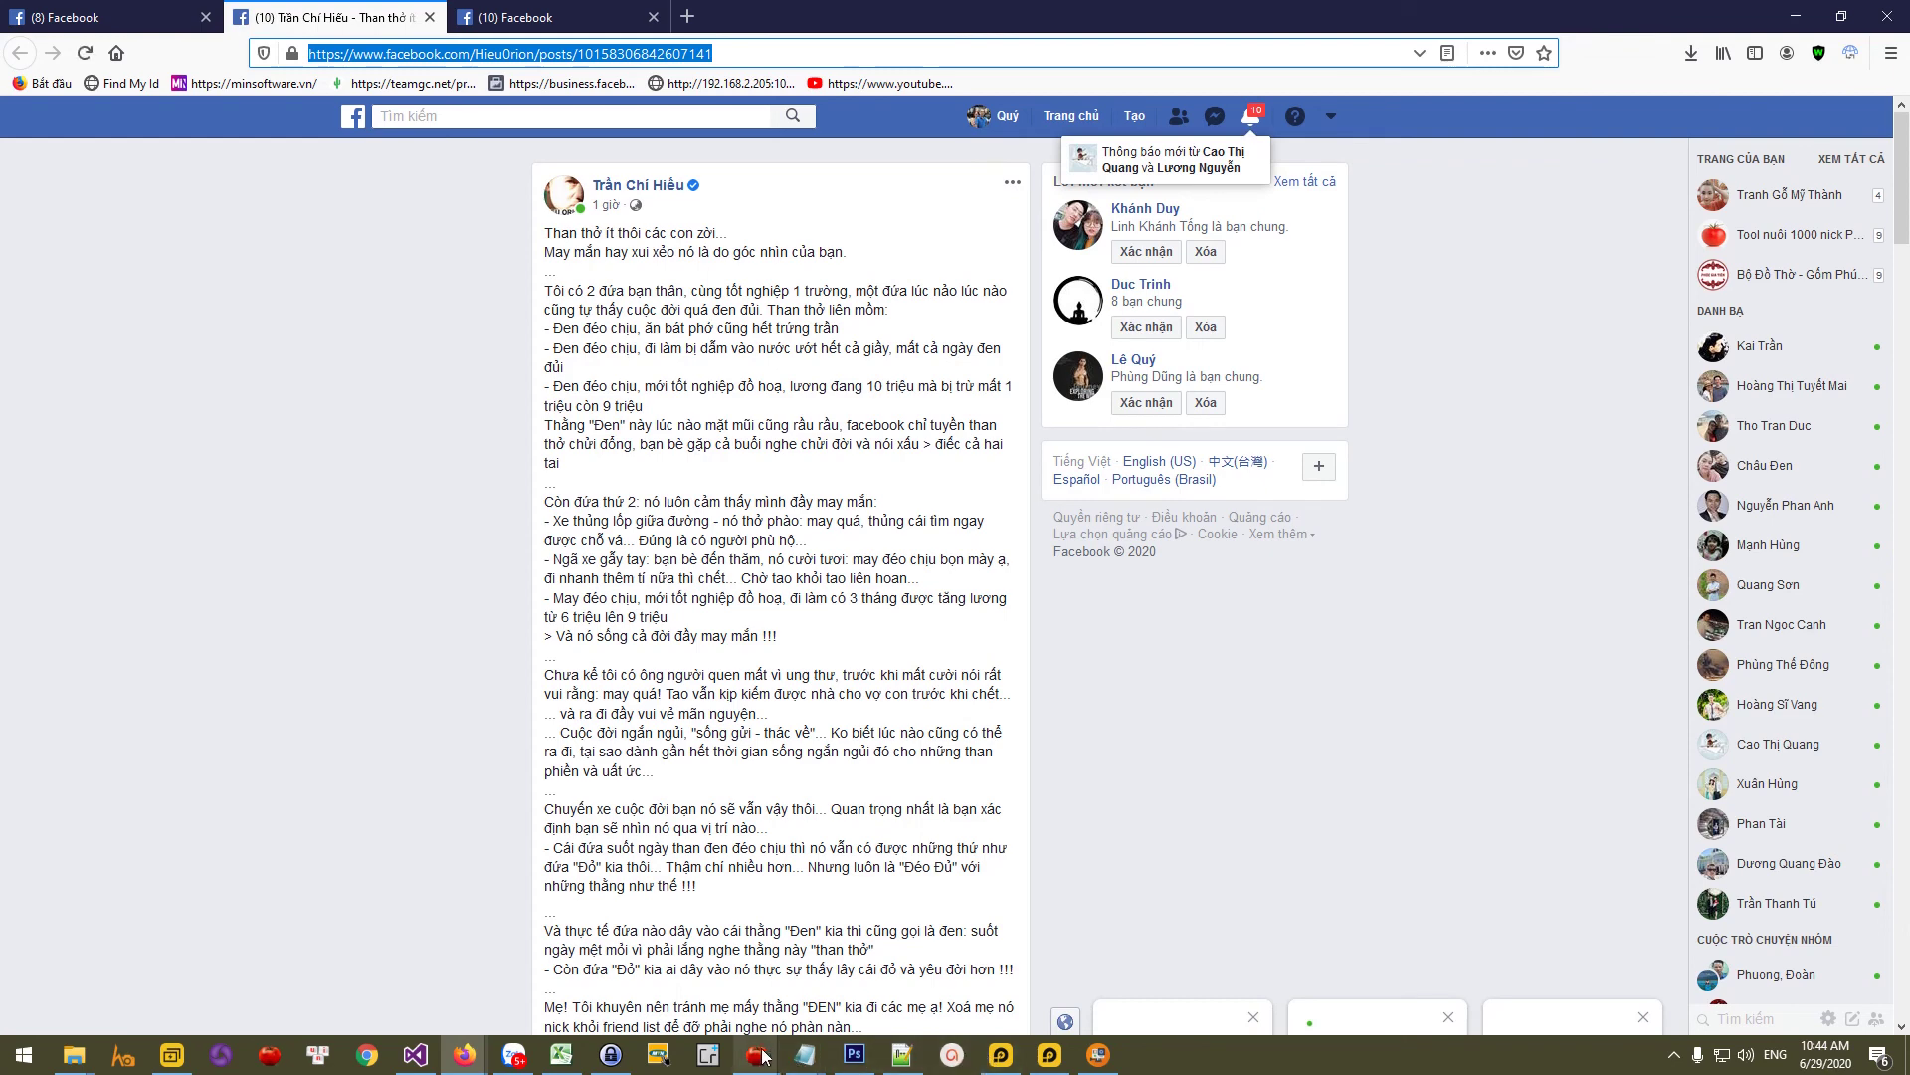
Step: Switch back to Quét Comment ra Phone, look up the poster's ID from the copied link in FindMyId, and copy that ID
mouse_move(757, 1055)
click(828, 977)
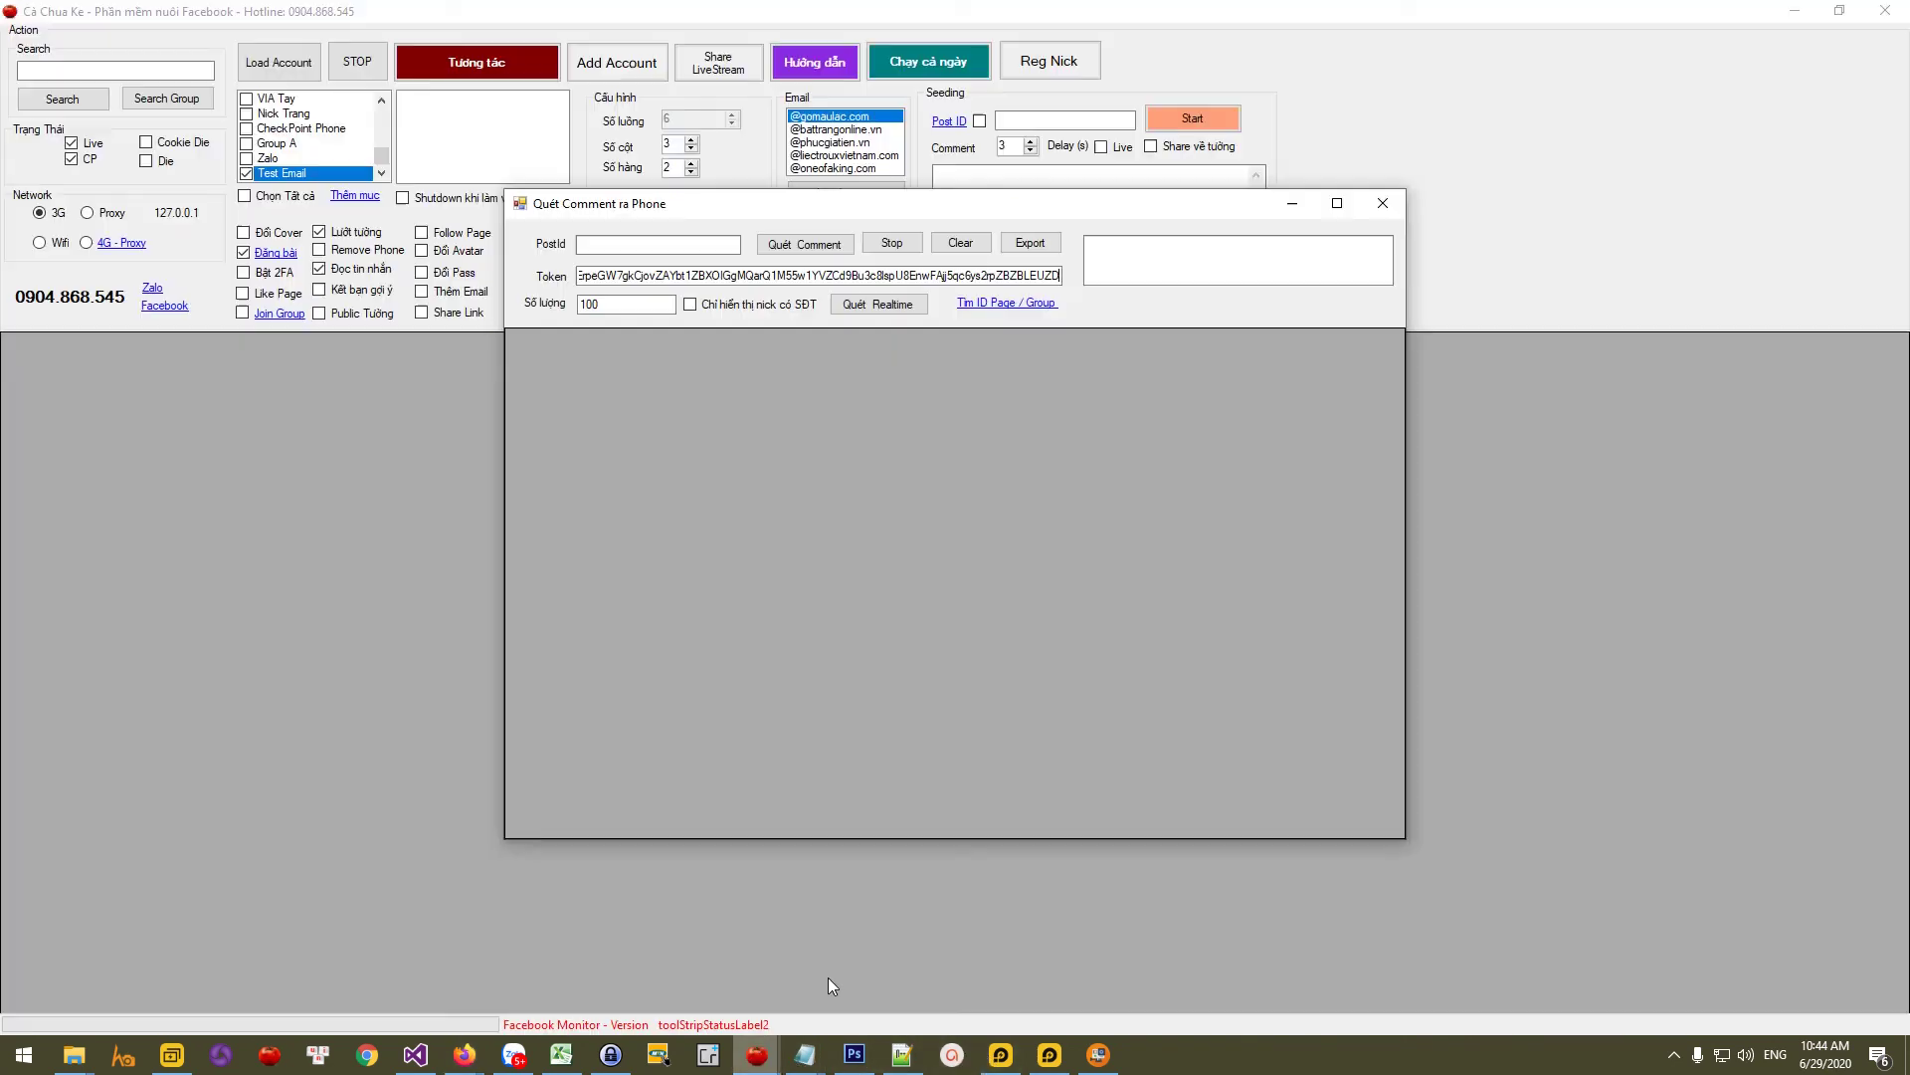
click(1000, 303)
click(763, 374)
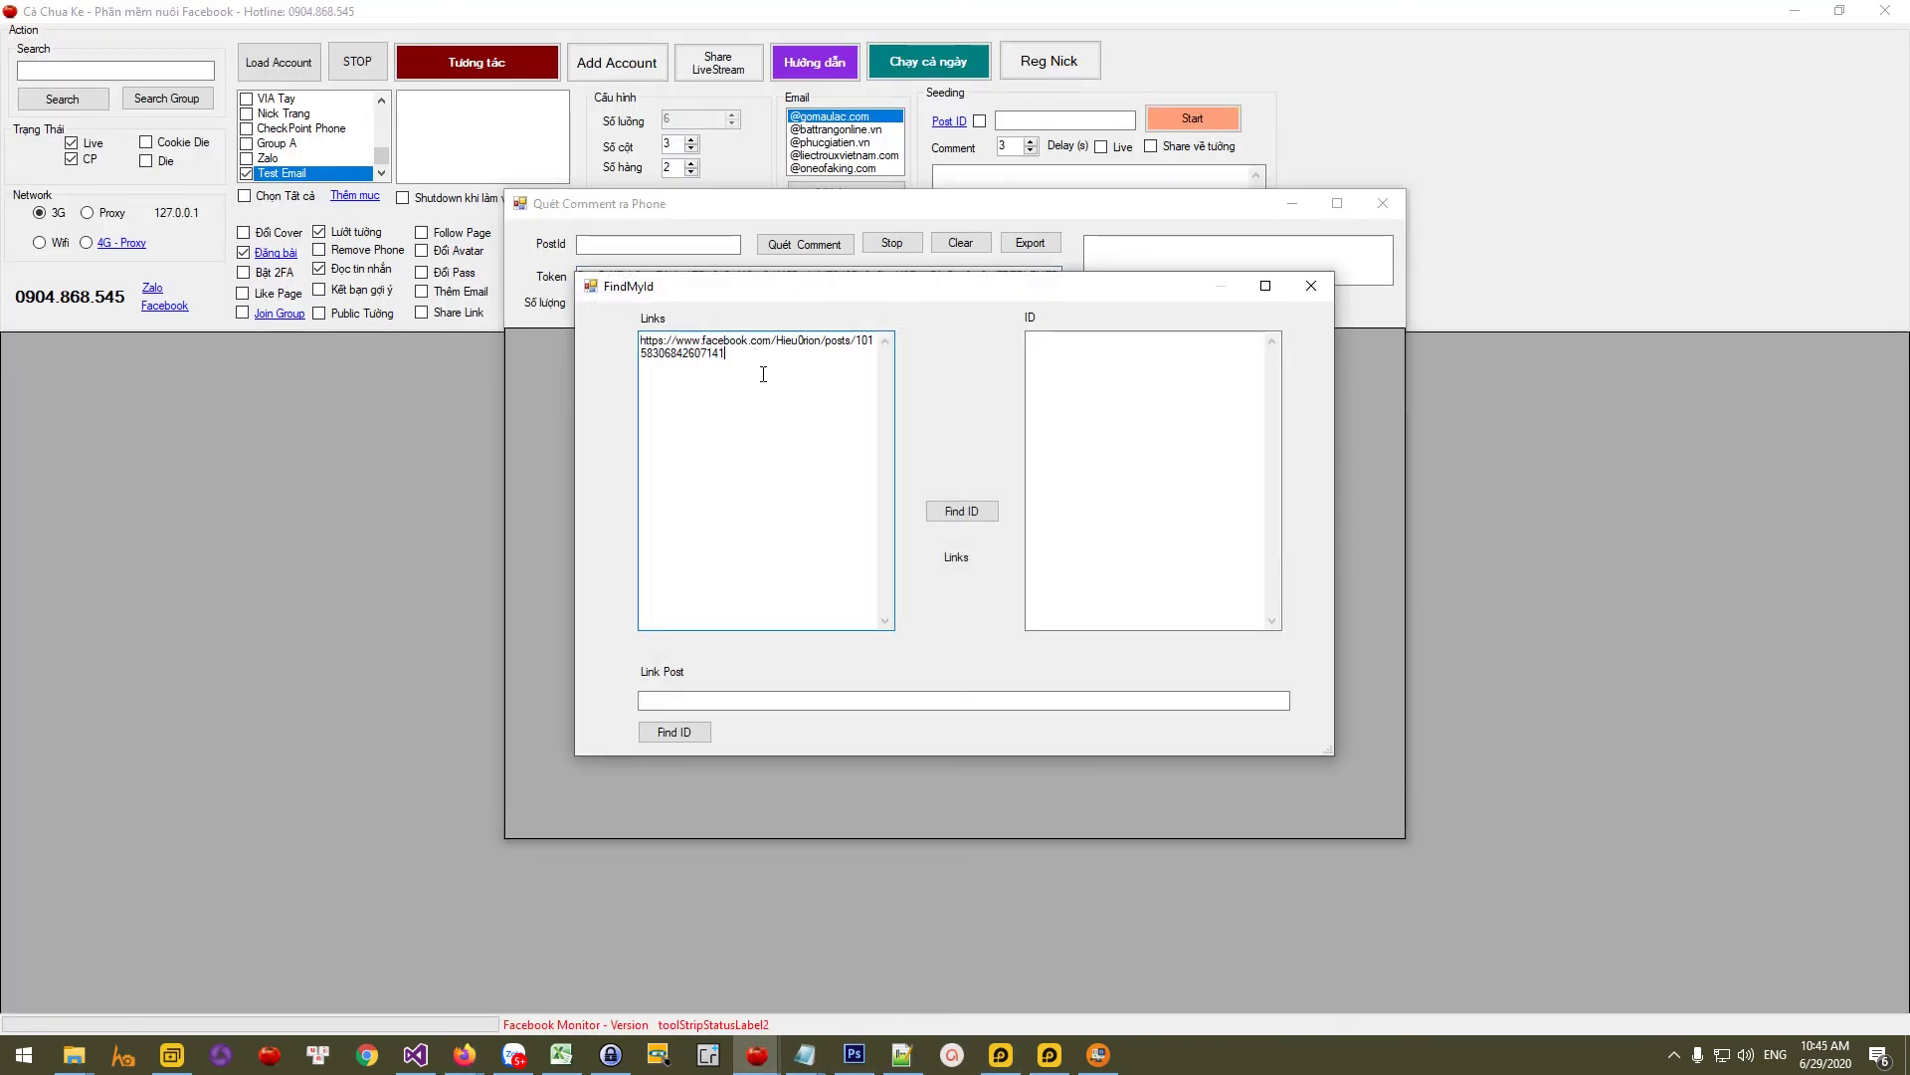
click(961, 510)
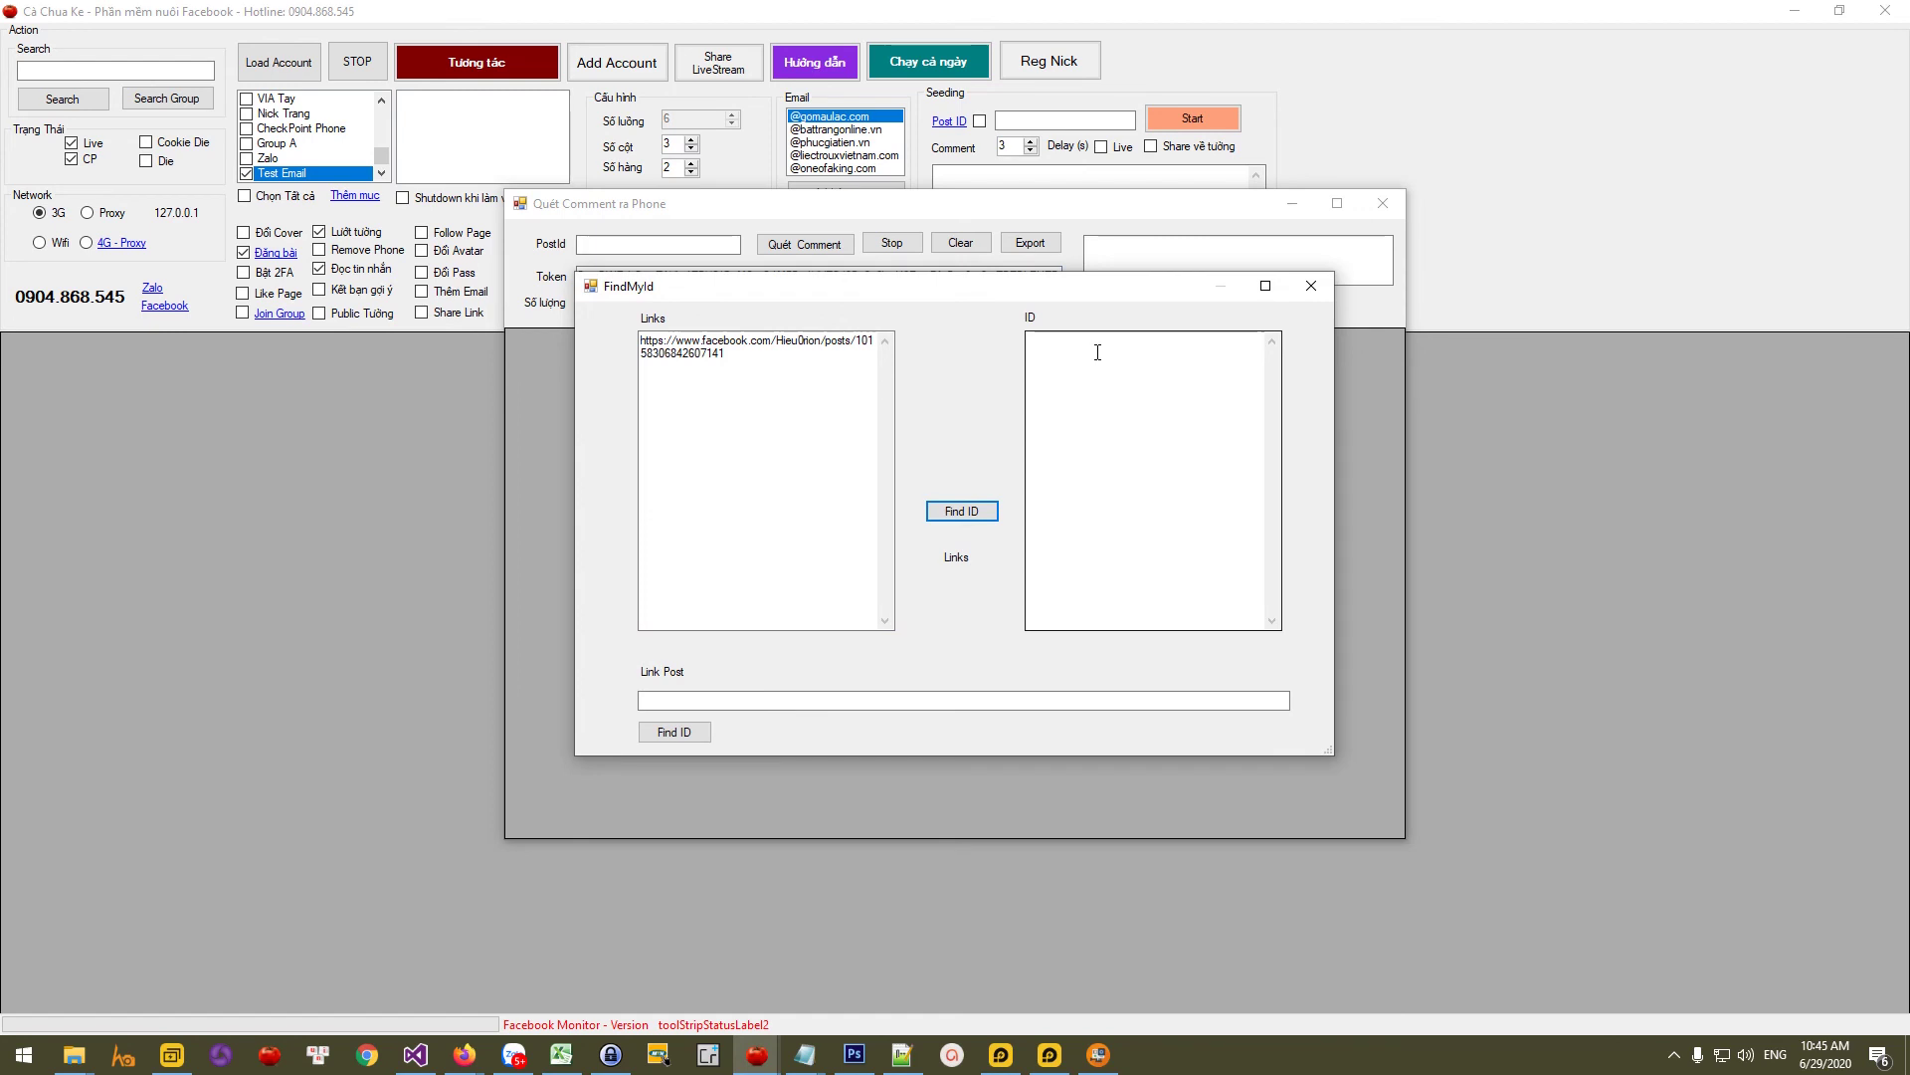
drag(1095, 343, 1019, 341)
key(ctrl+c)
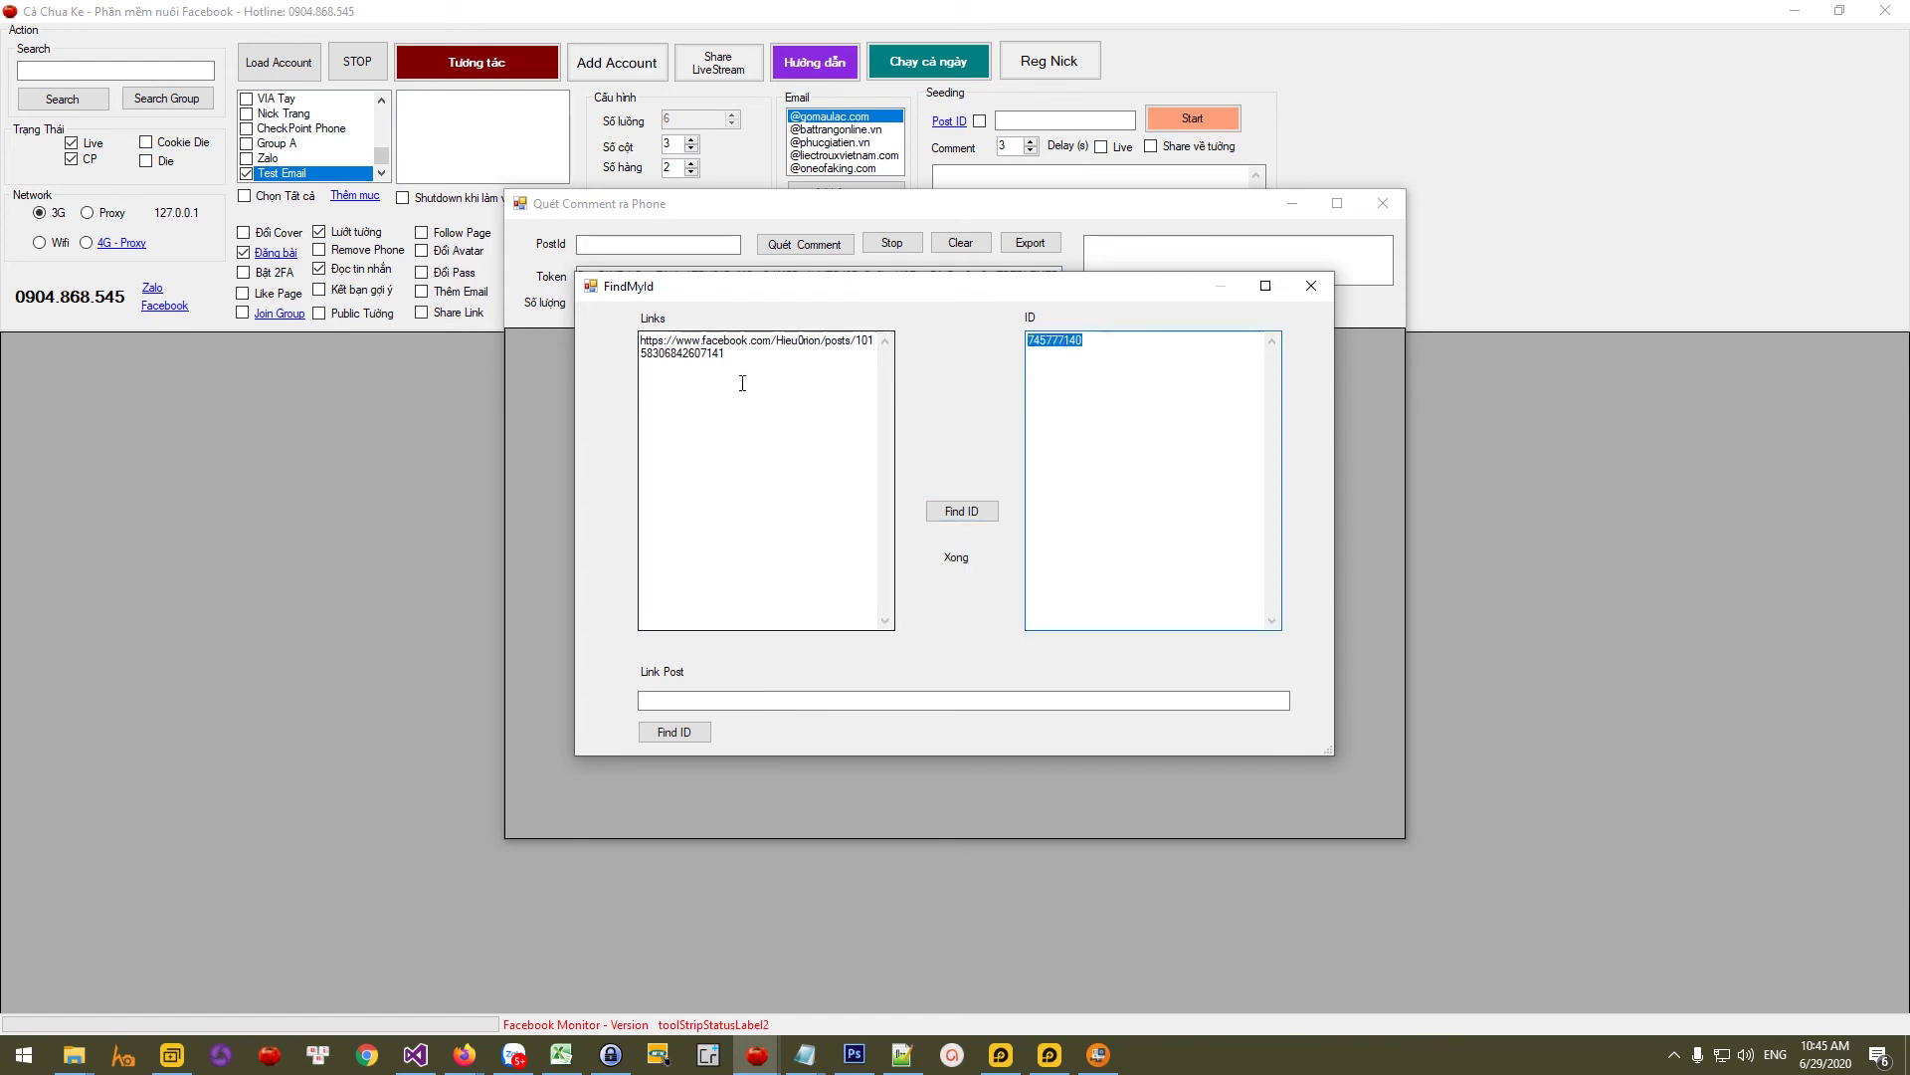
Step: Build the full post ID in Link Post as the poster's ID, an underscore and the link's post number, and copy it
click(796, 701)
key(ctrl+v)
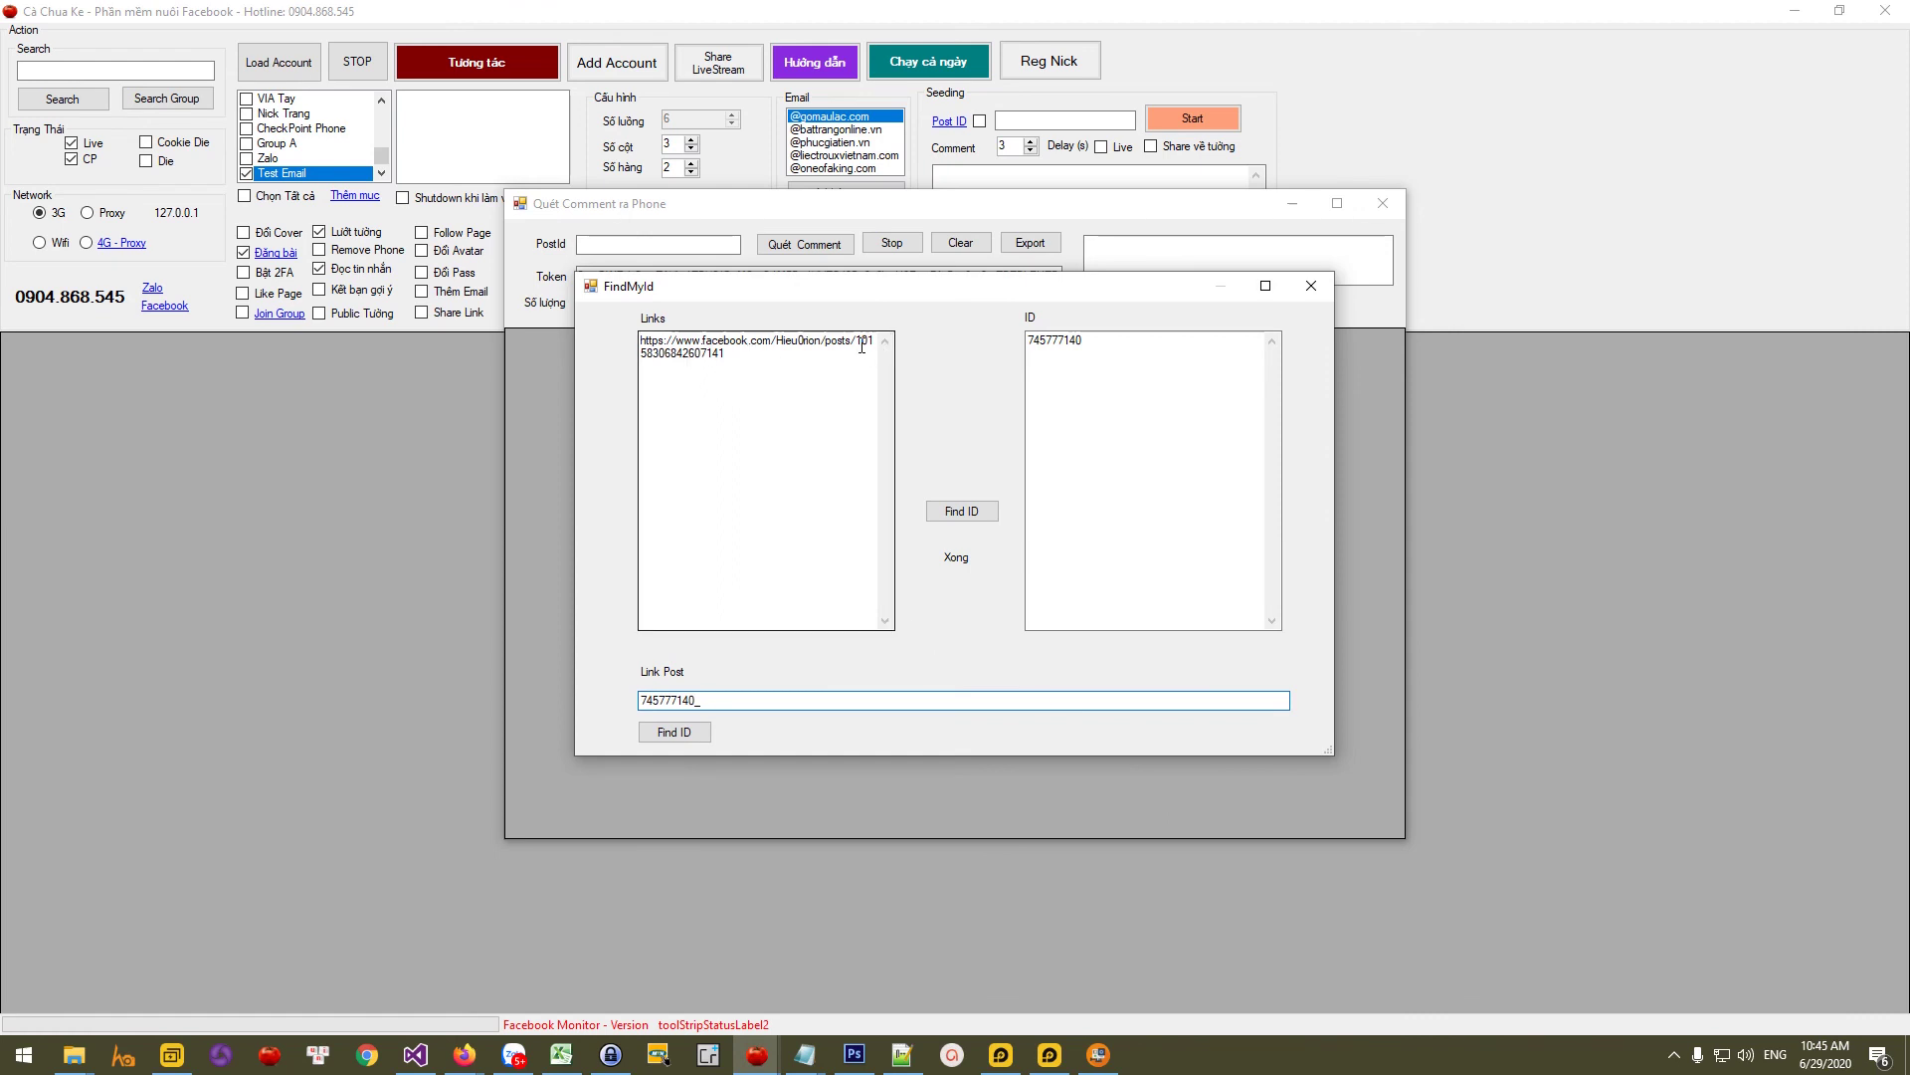
text(_)
drag(856, 341, 724, 353)
key(ctrl+c)
click(857, 700)
key(ctrl+v)
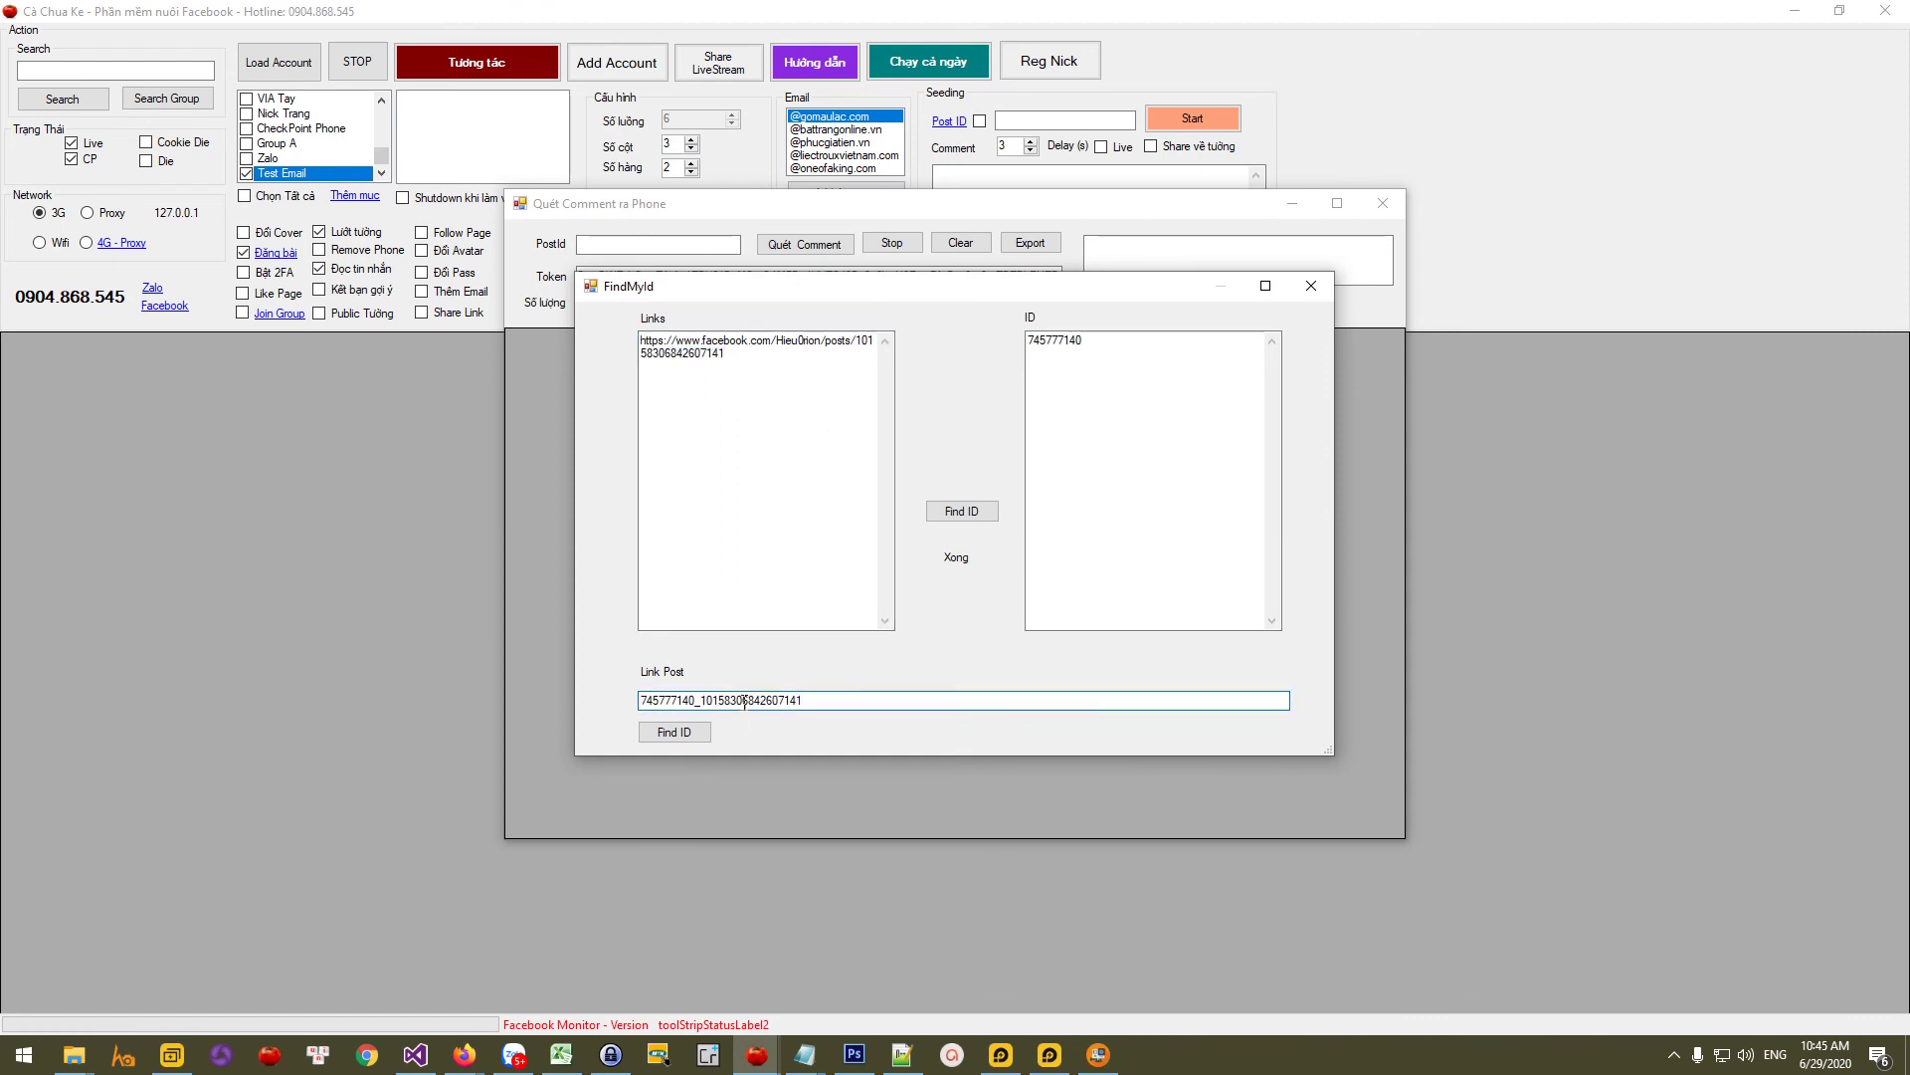
double_click(857, 700)
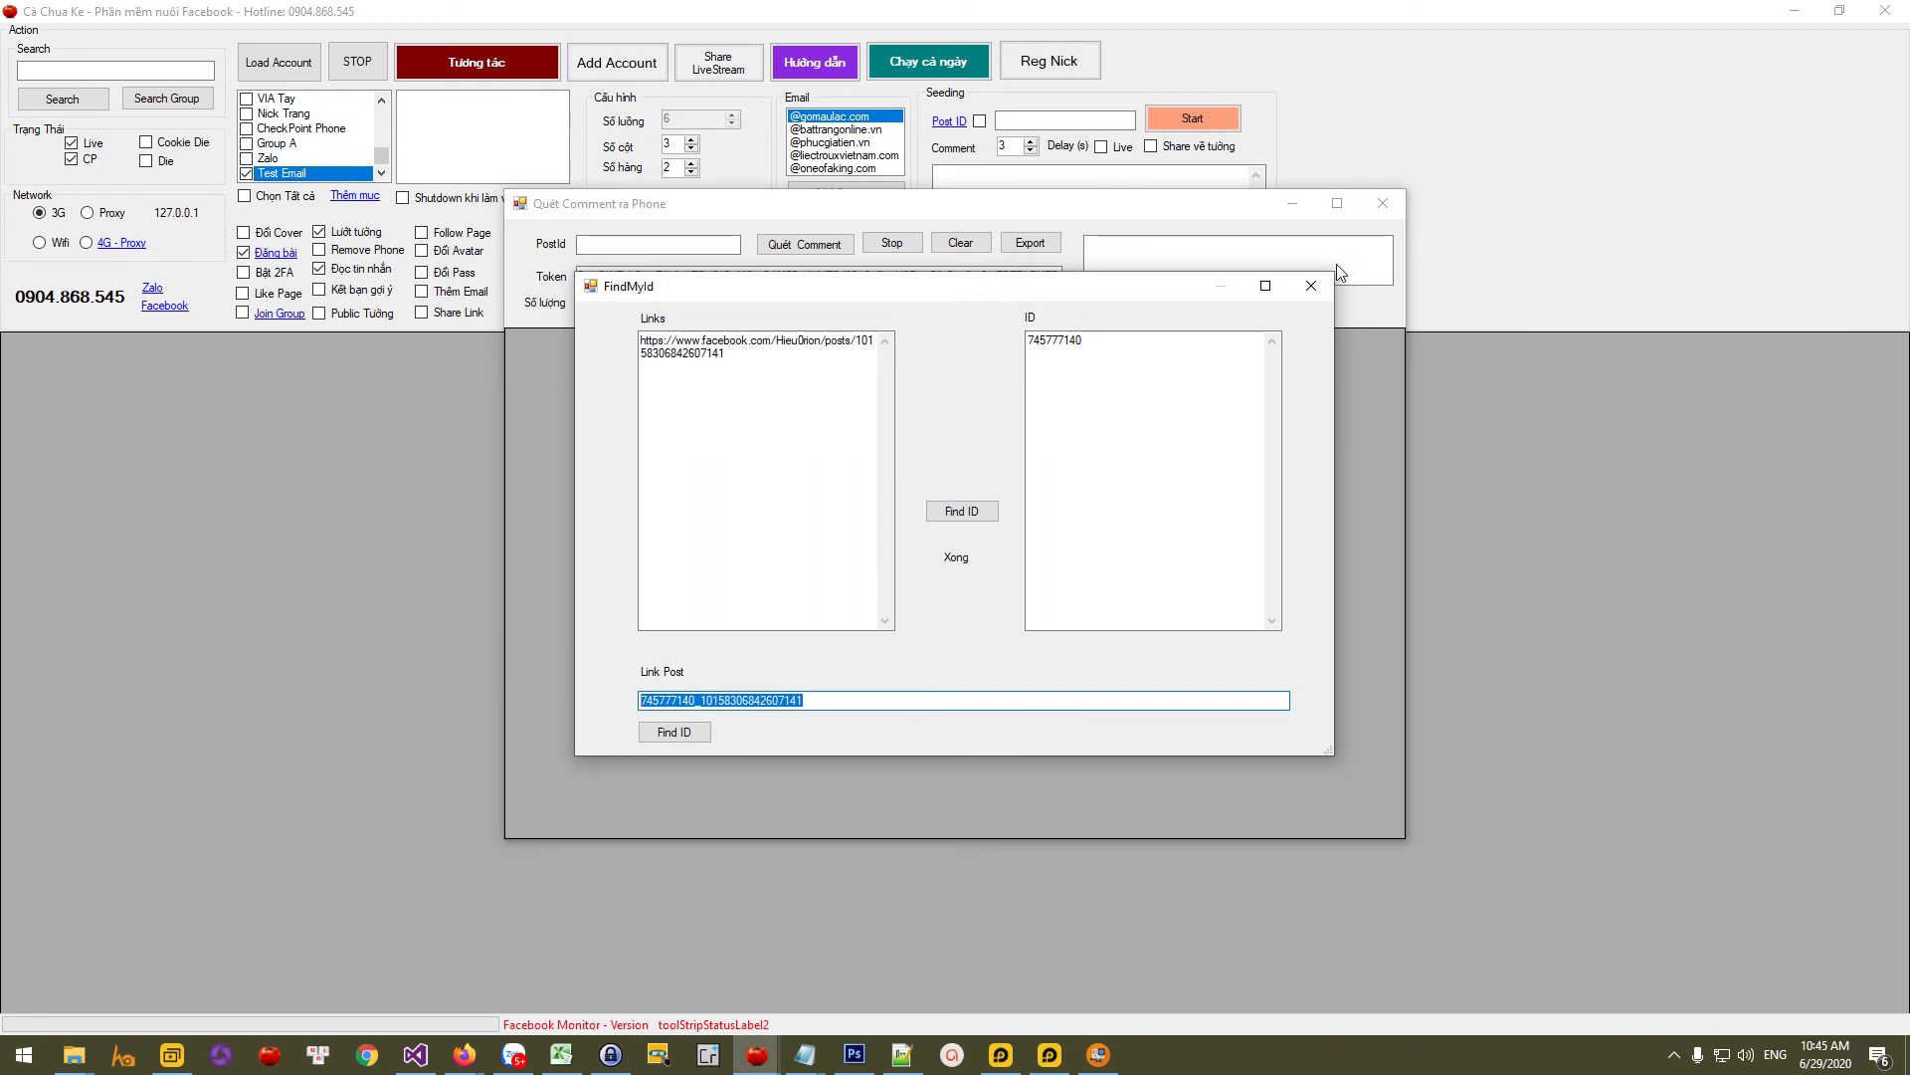
Step: Close FindMyId, paste the combined ID as PostId, set Số lượng to 200, and start Quét Comment
click(1312, 287)
click(658, 244)
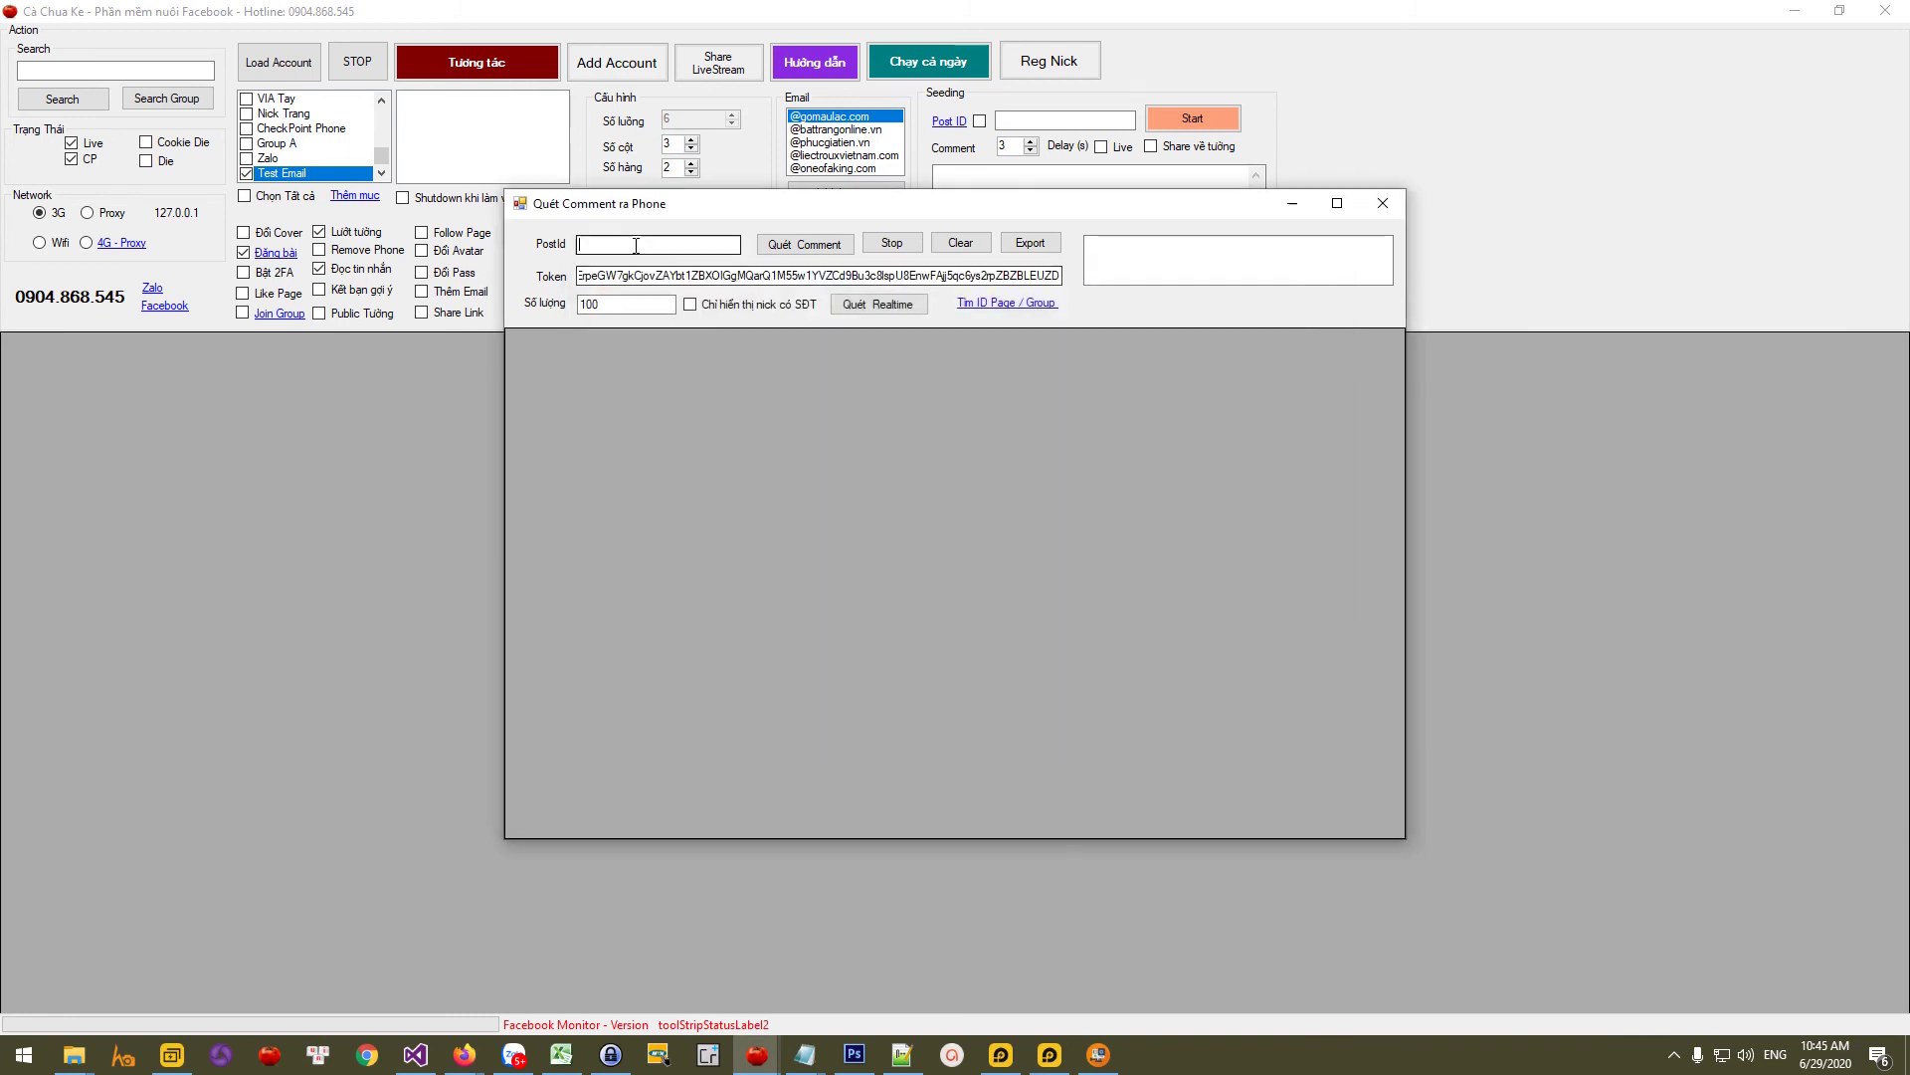
key(ctrl+v)
double_click(620, 304)
text(2)
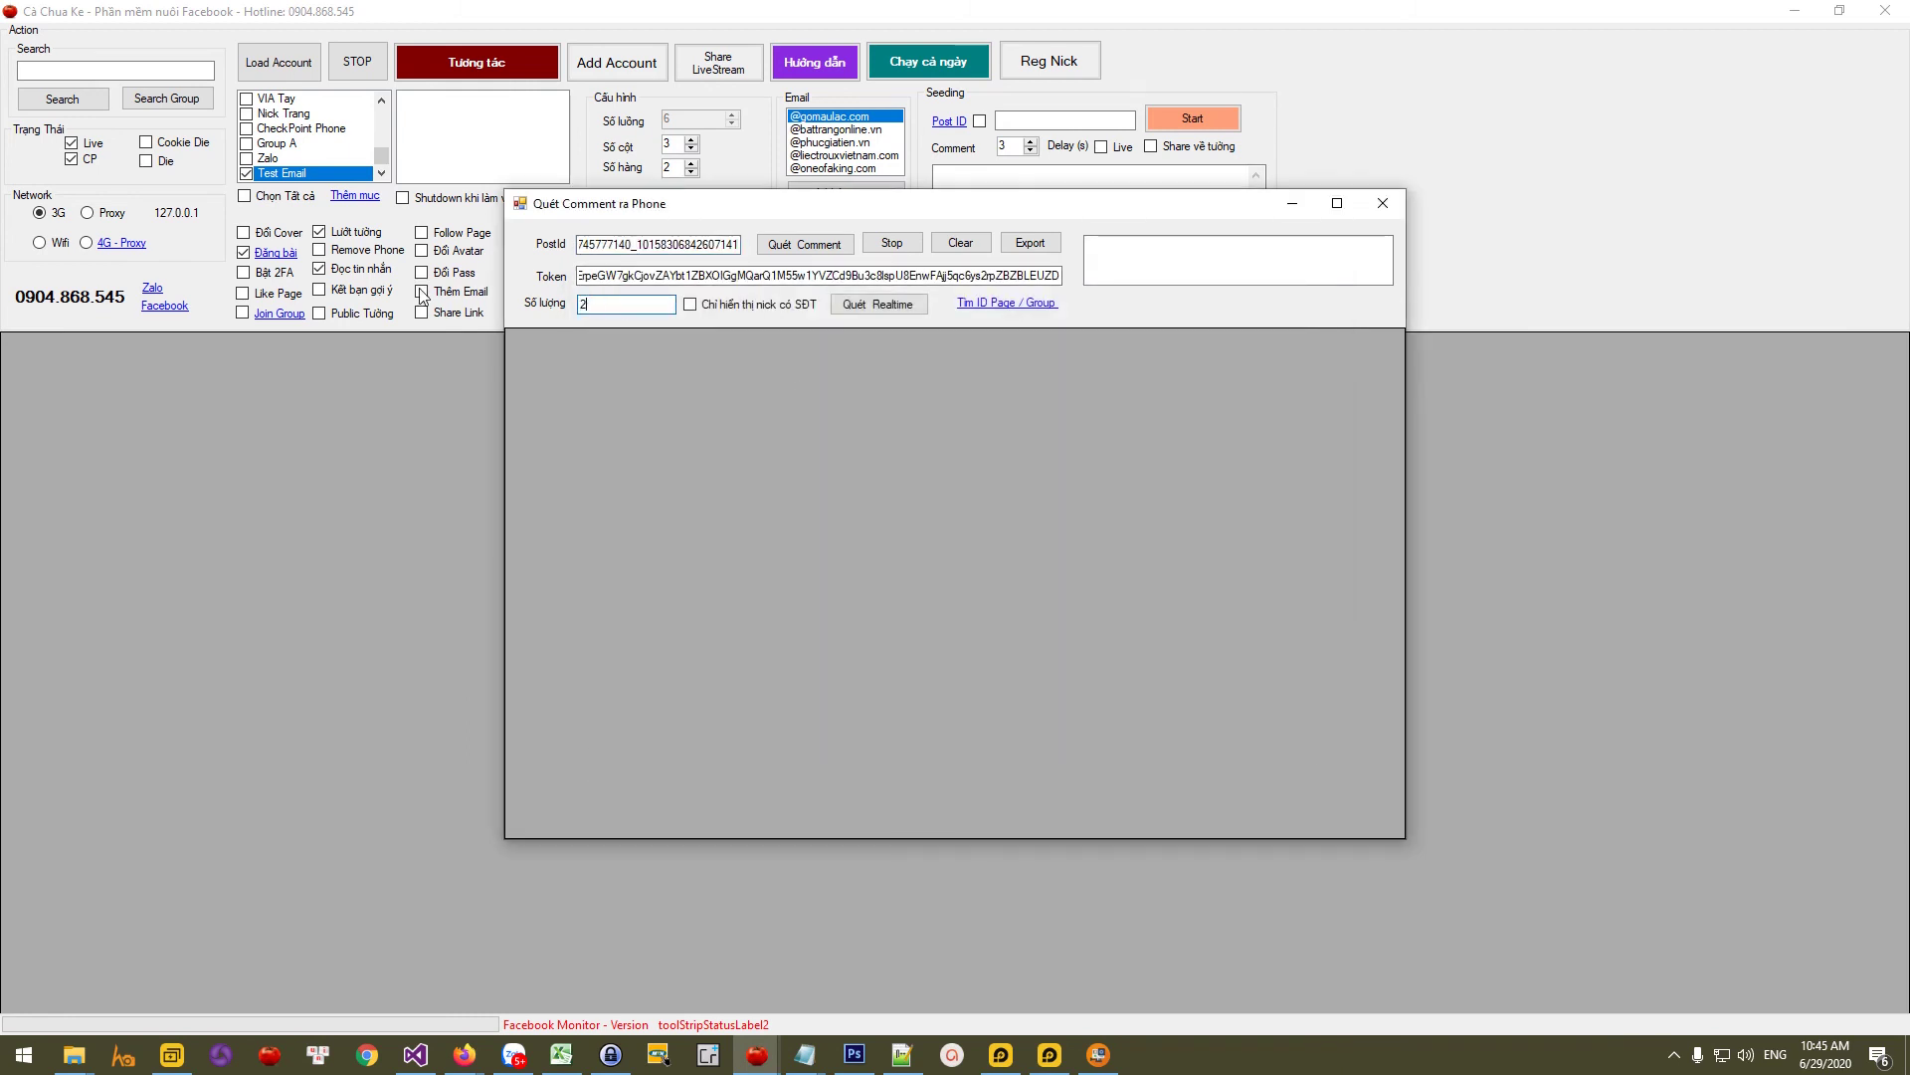
text(00)
click(801, 245)
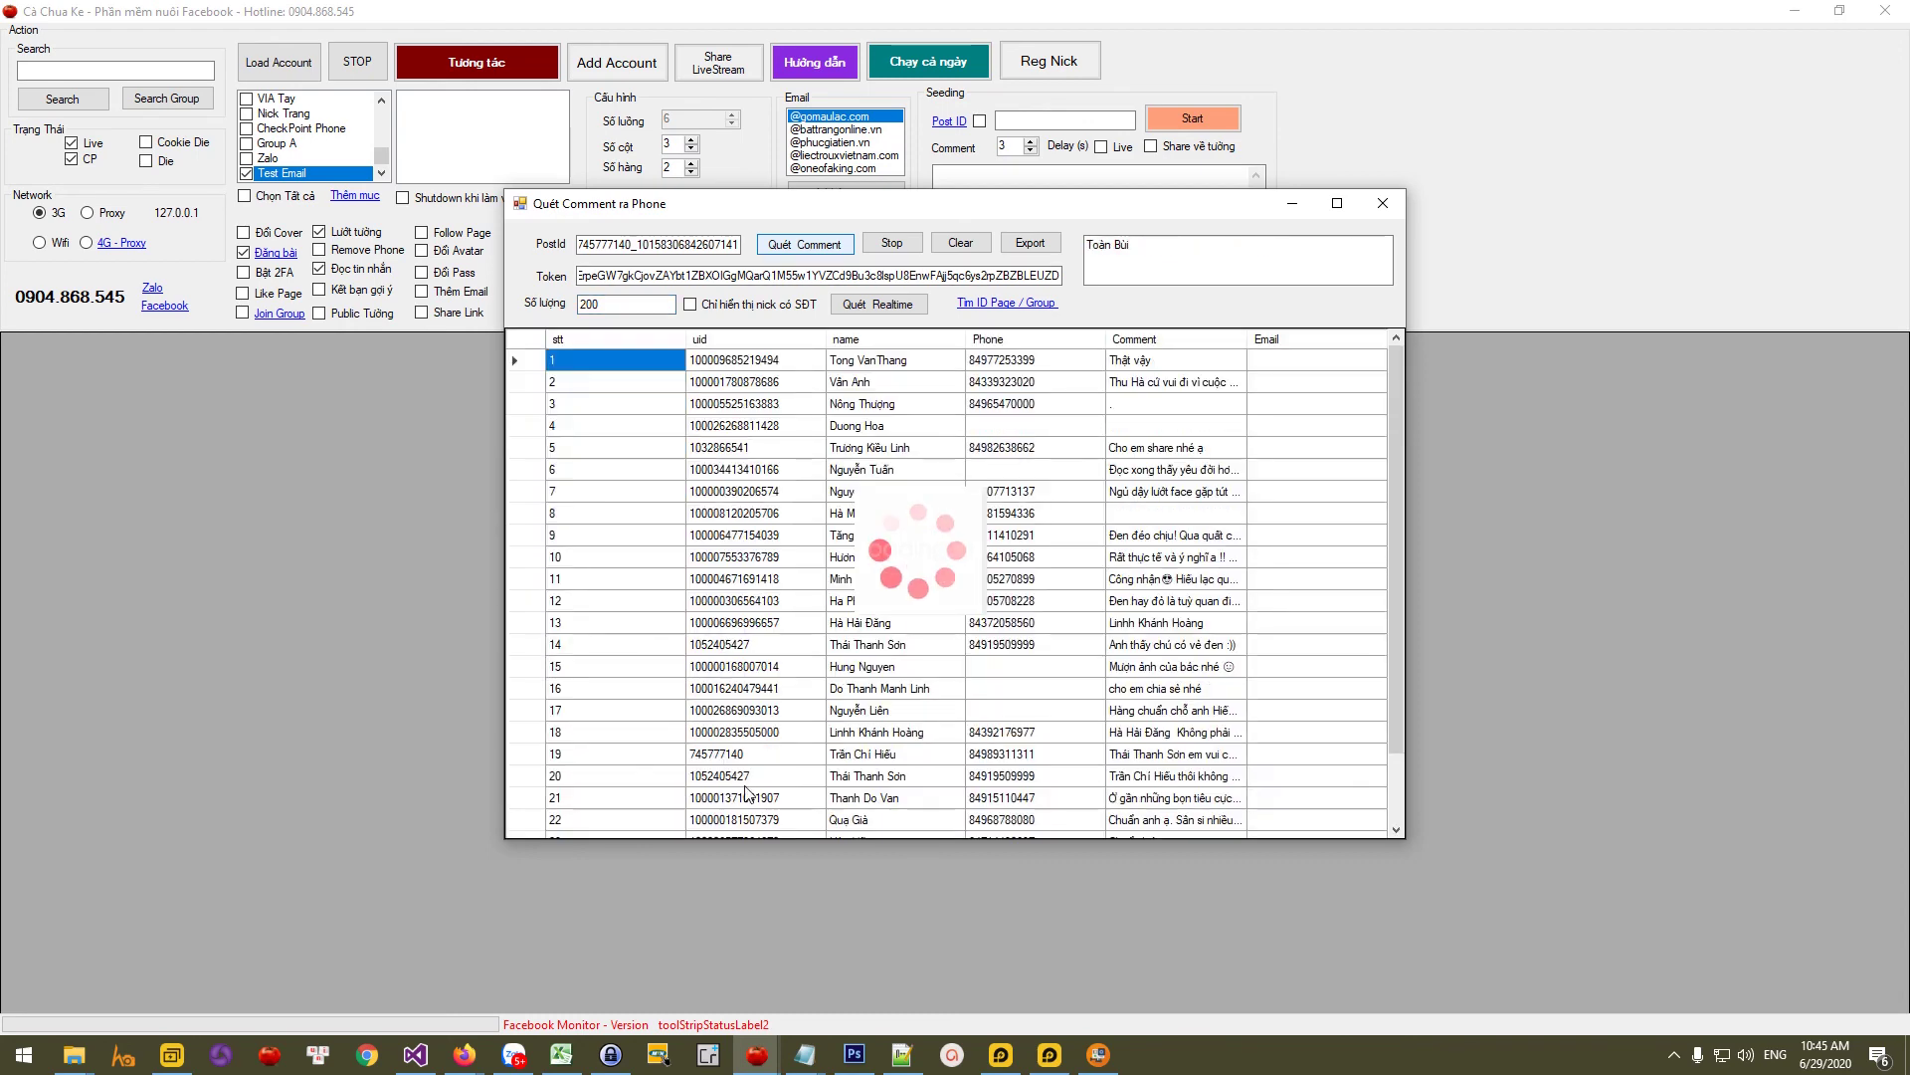
Step: Switch to the post in Firefox and check its comment count
mouse_move(465, 1052)
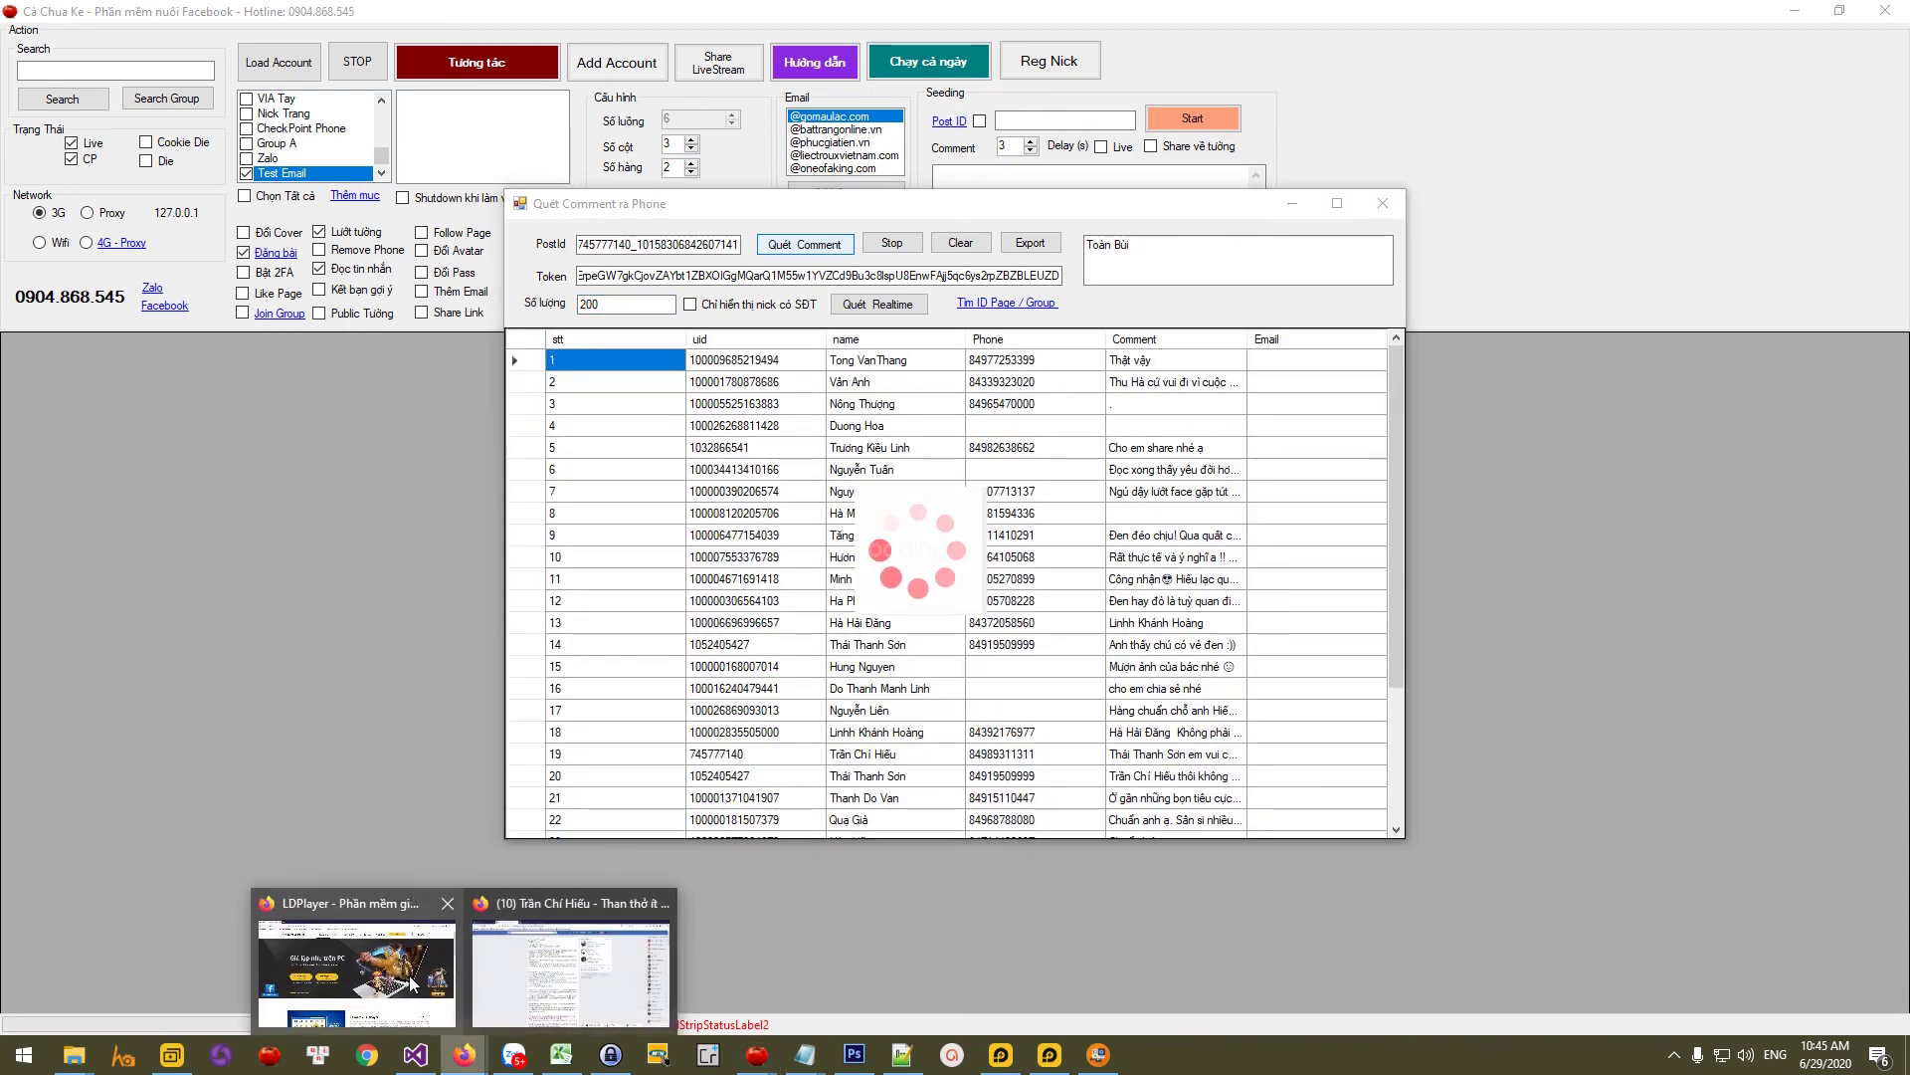
click(493, 975)
scroll(713, 704, down, 10)
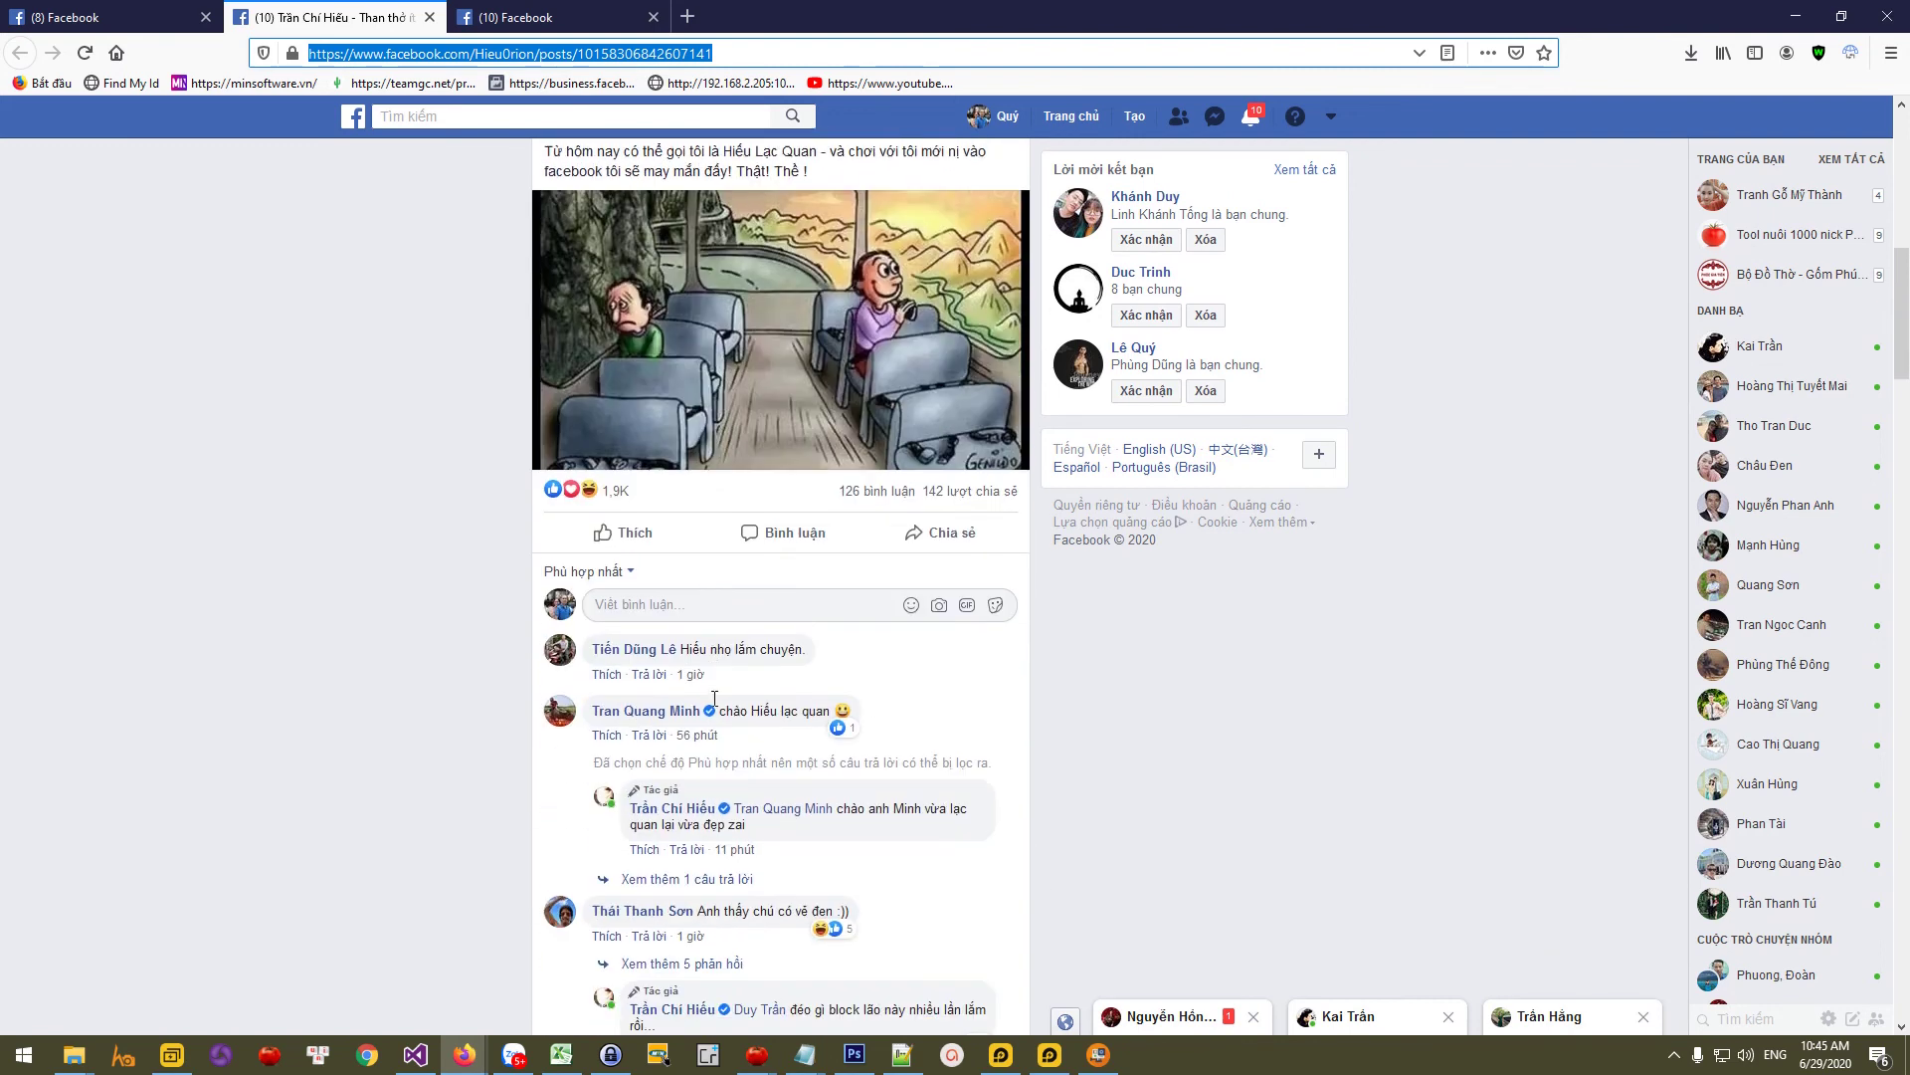
scroll(712, 705, up, 1)
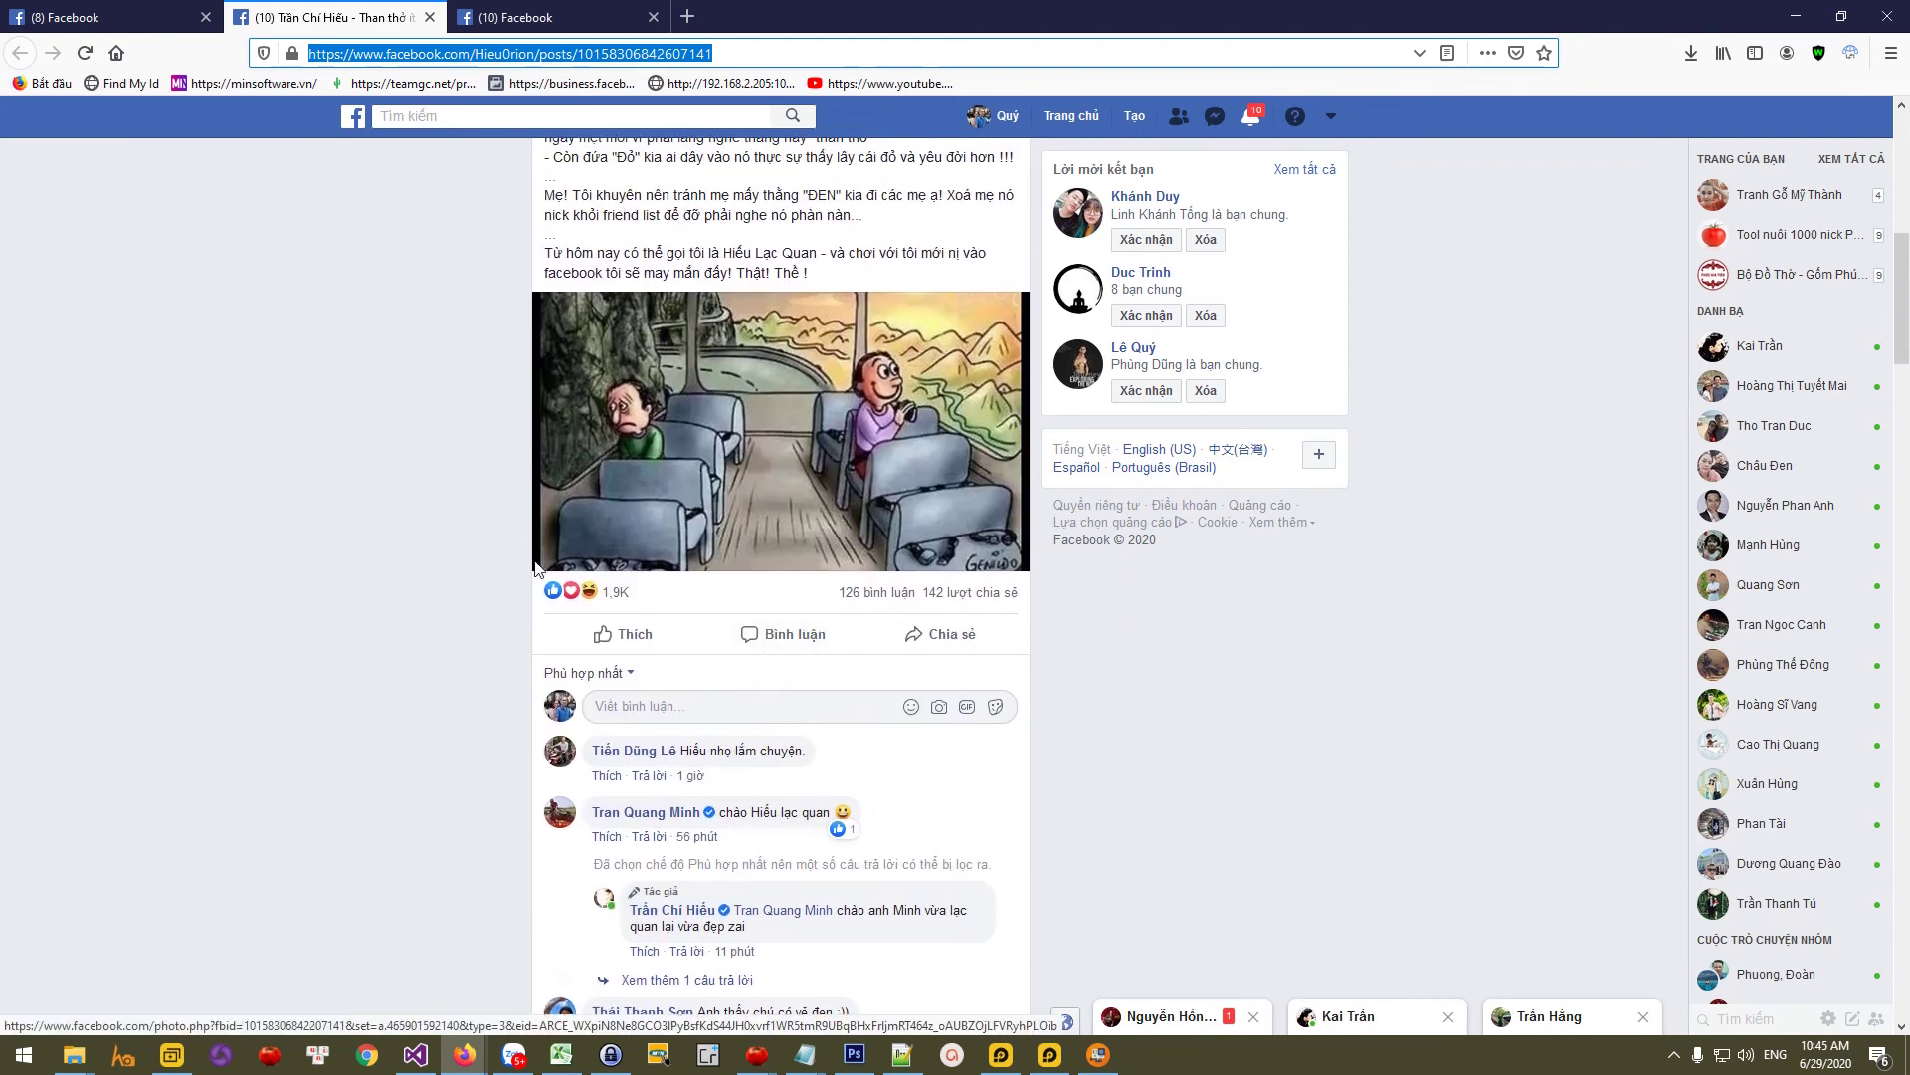
mouse_move(629, 602)
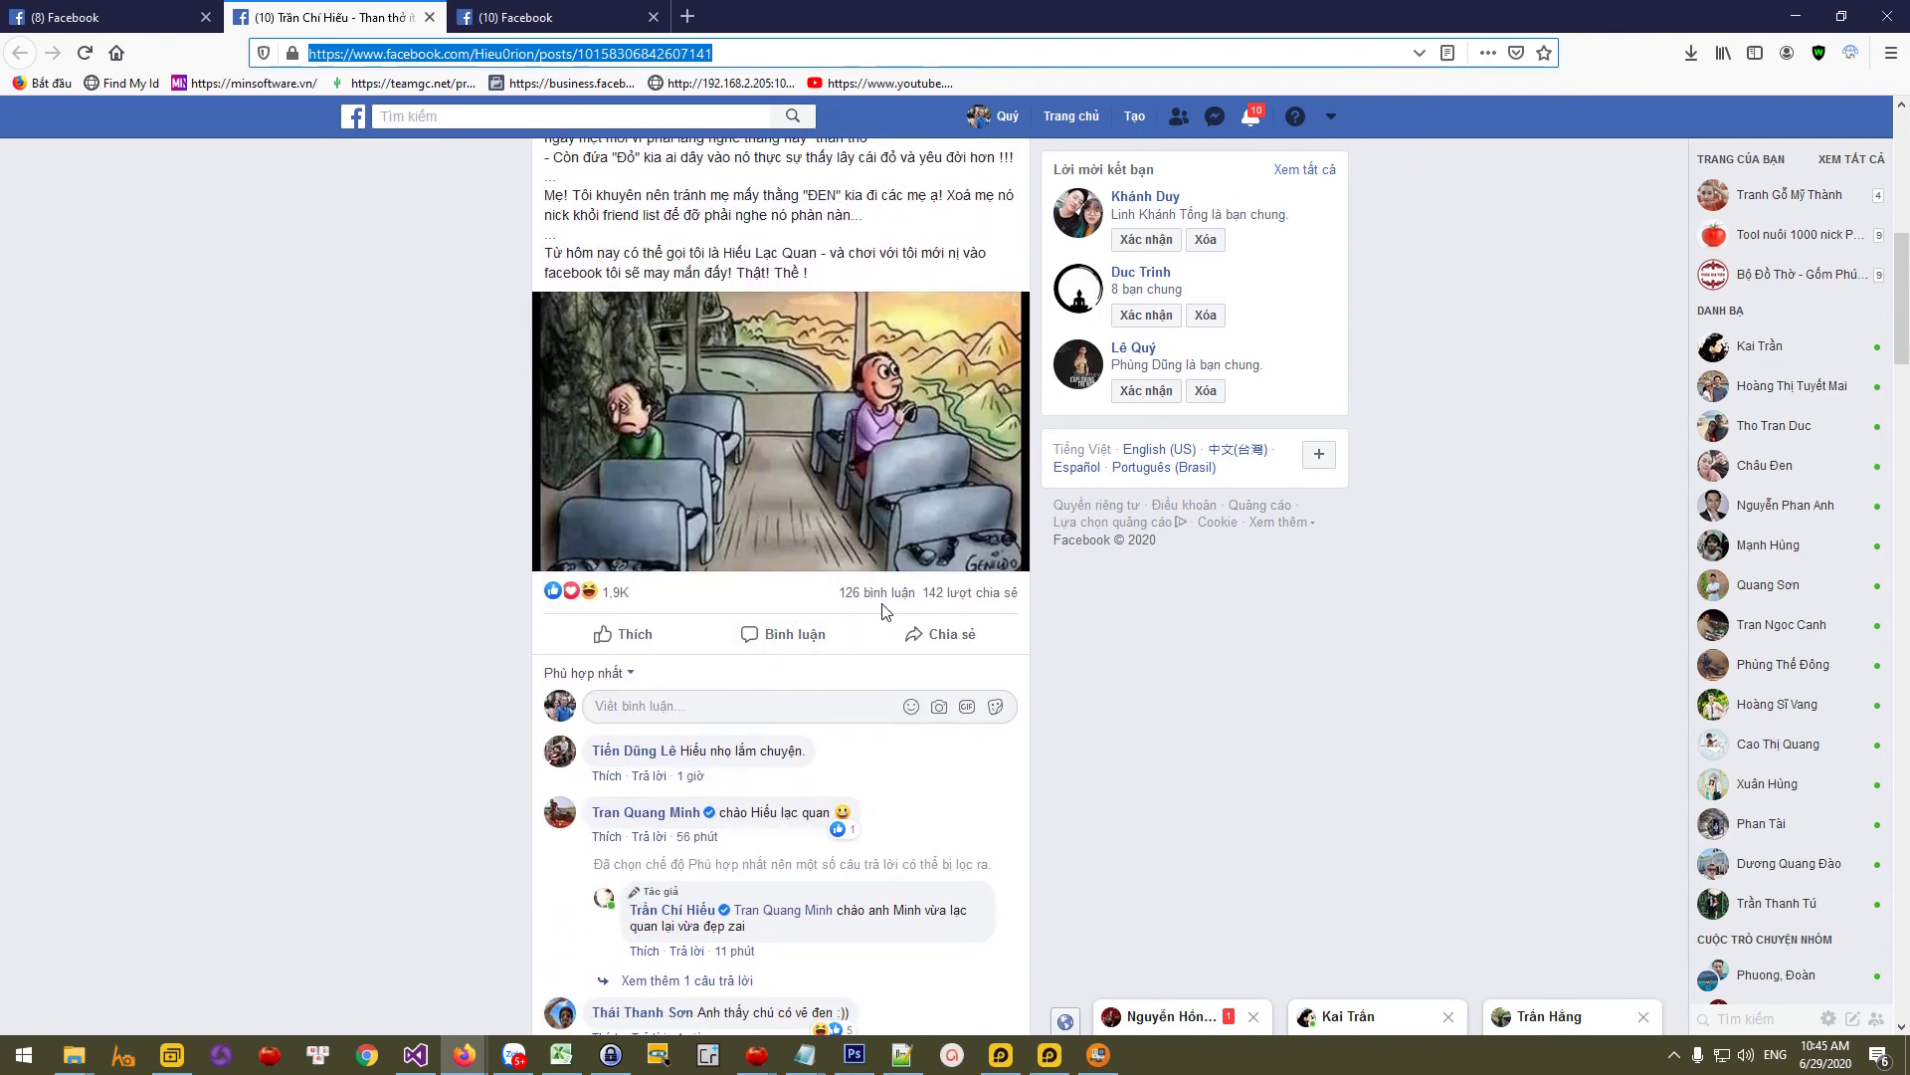
mouse_move(891, 603)
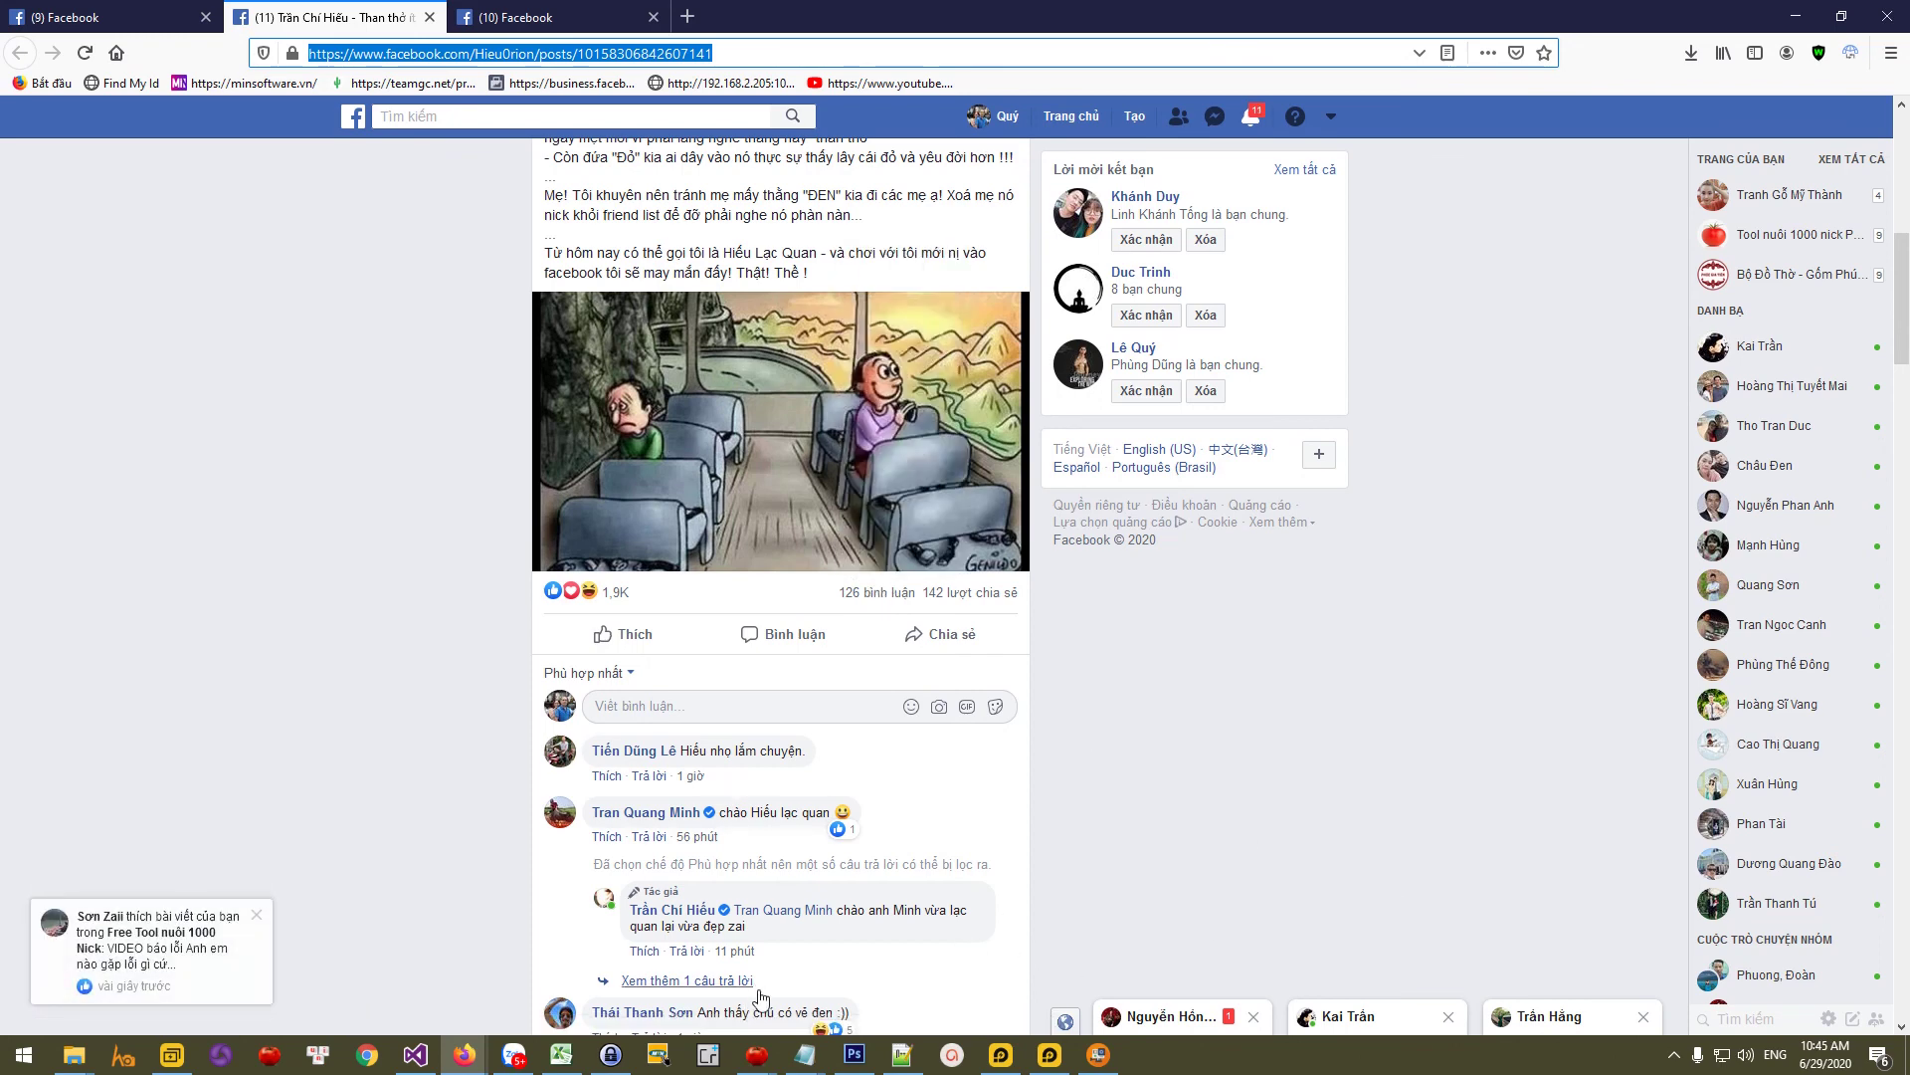
Step: Return to Quét Comment ra Phone and check the last row of the scanned comments against the post's comment count
mouse_move(757, 1055)
click(837, 985)
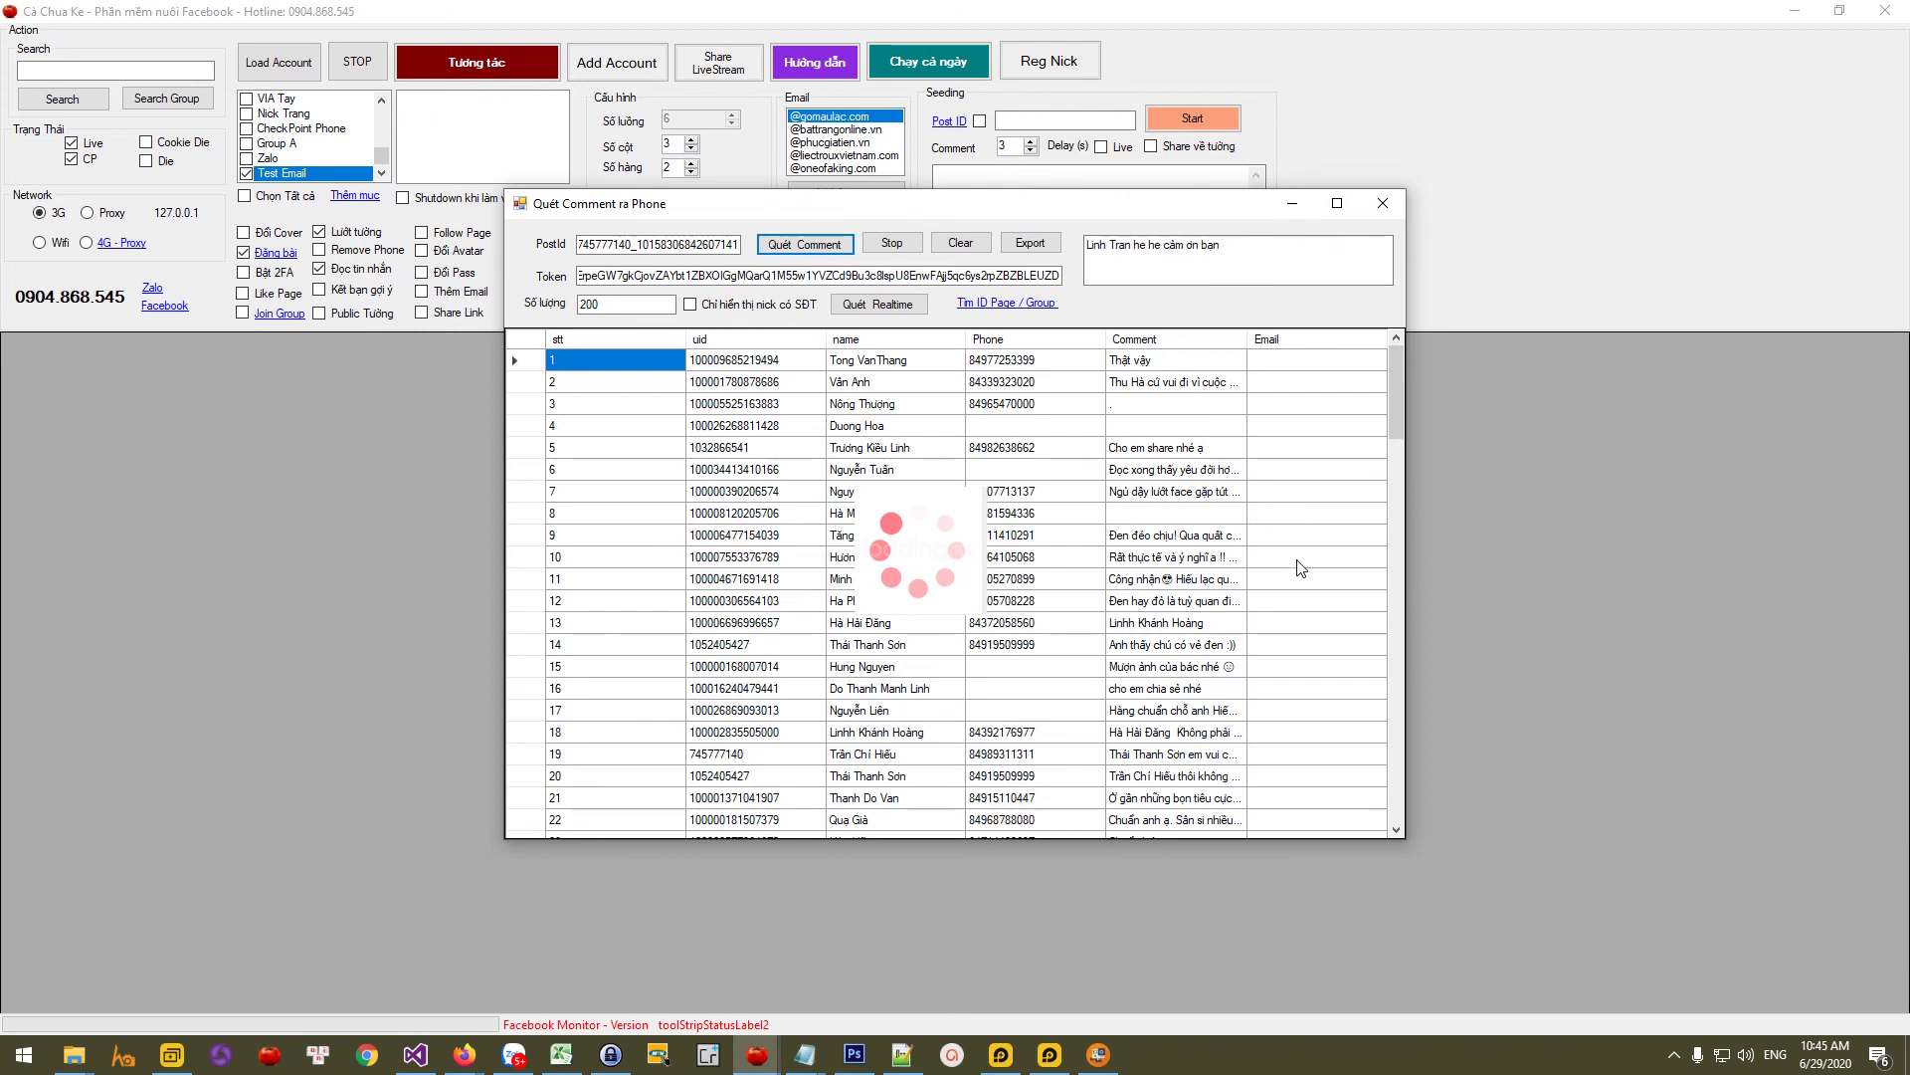
scroll(1323, 476, down, 10)
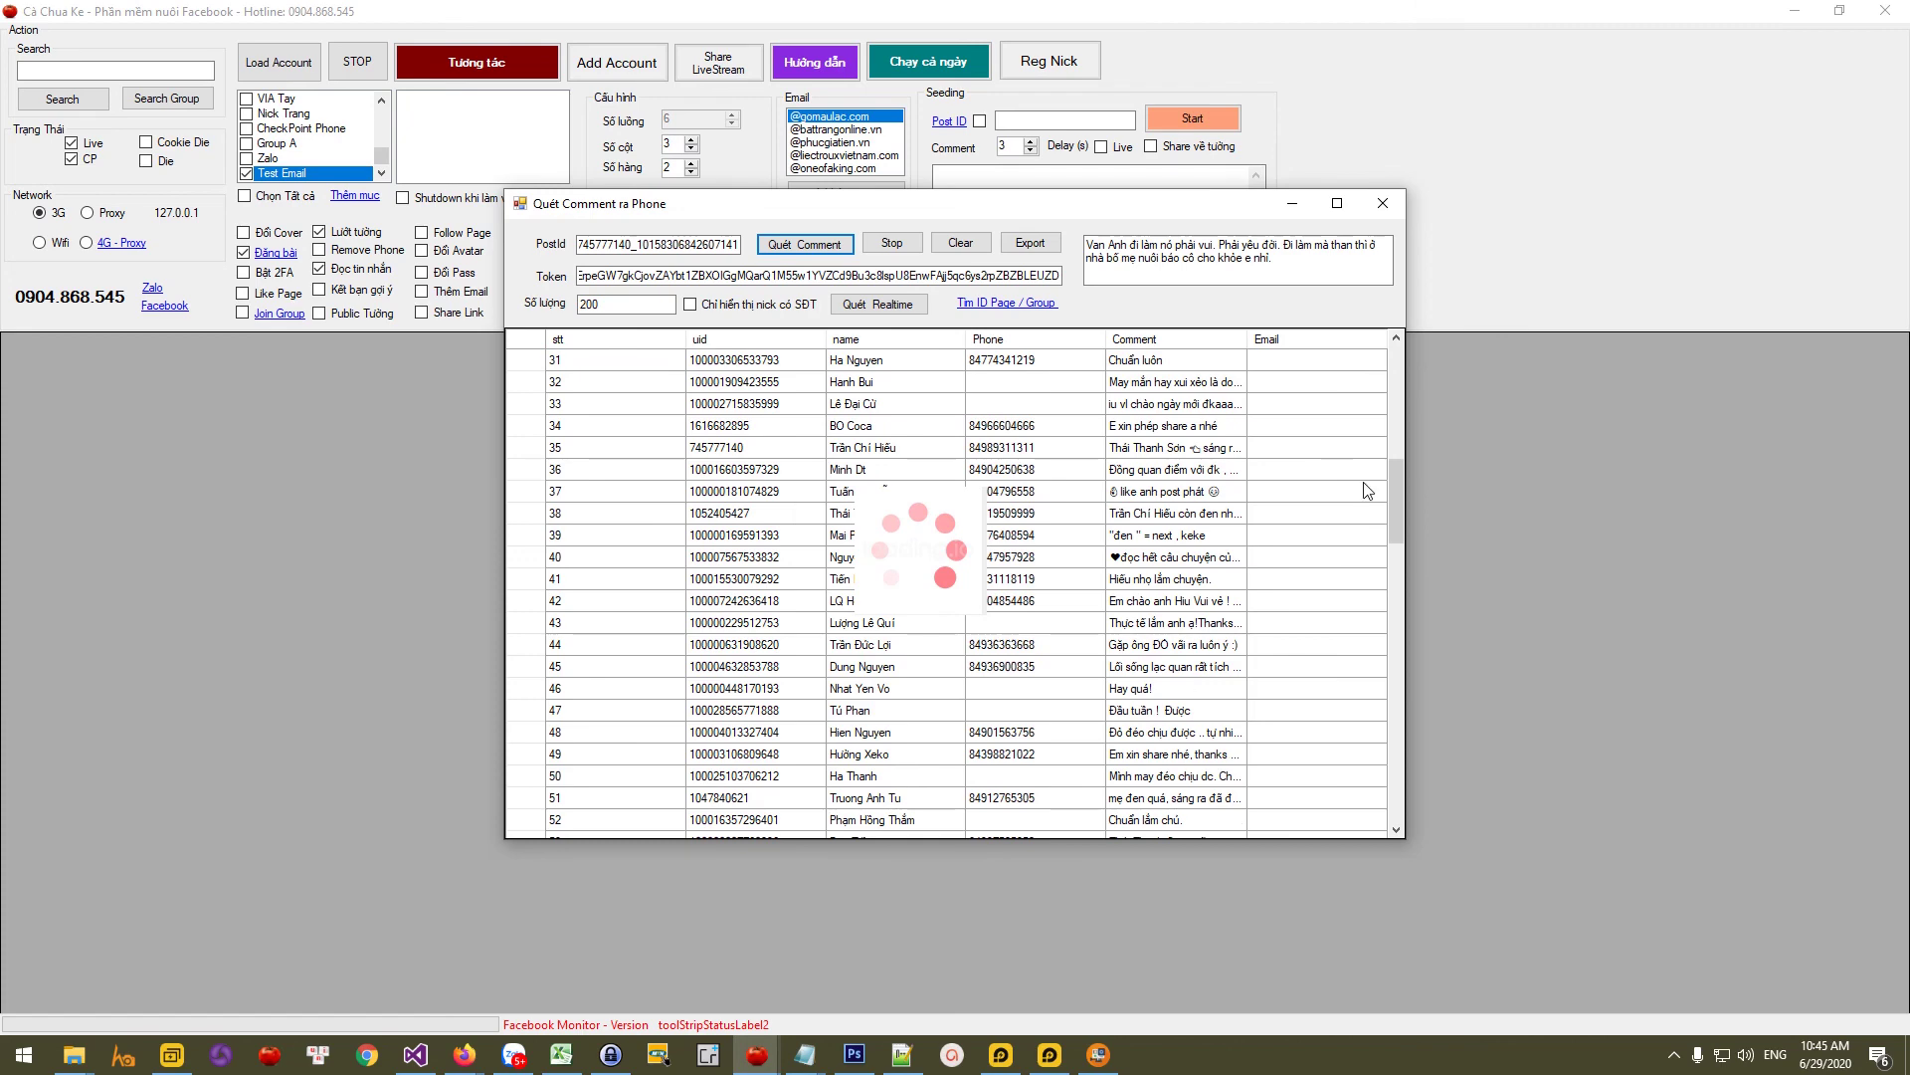
drag(1397, 541, 1398, 817)
click(515, 798)
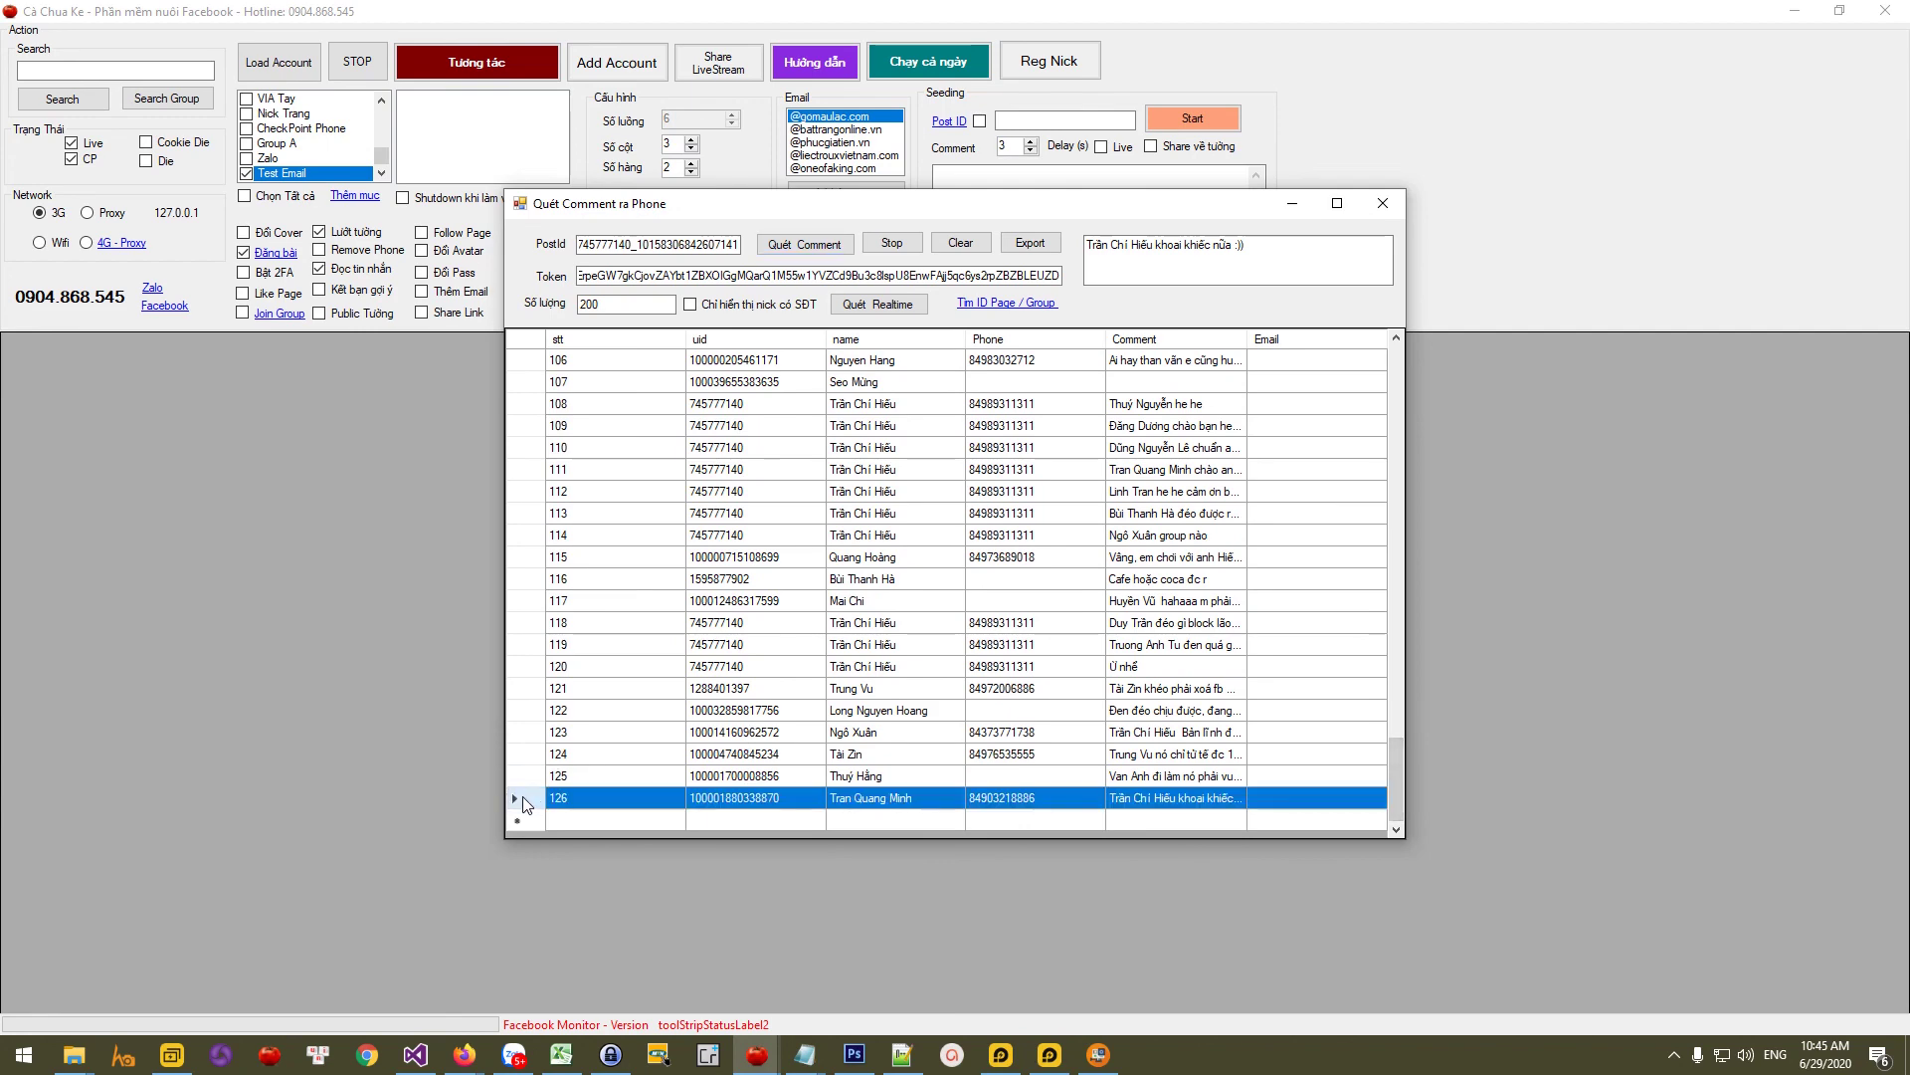
Step: Review the Phone column of the scanned comments from the last row back to the first rows
drag(1025, 801, 1059, 374)
scroll(1058, 398, up, 3)
scroll(1057, 438, up, 20)
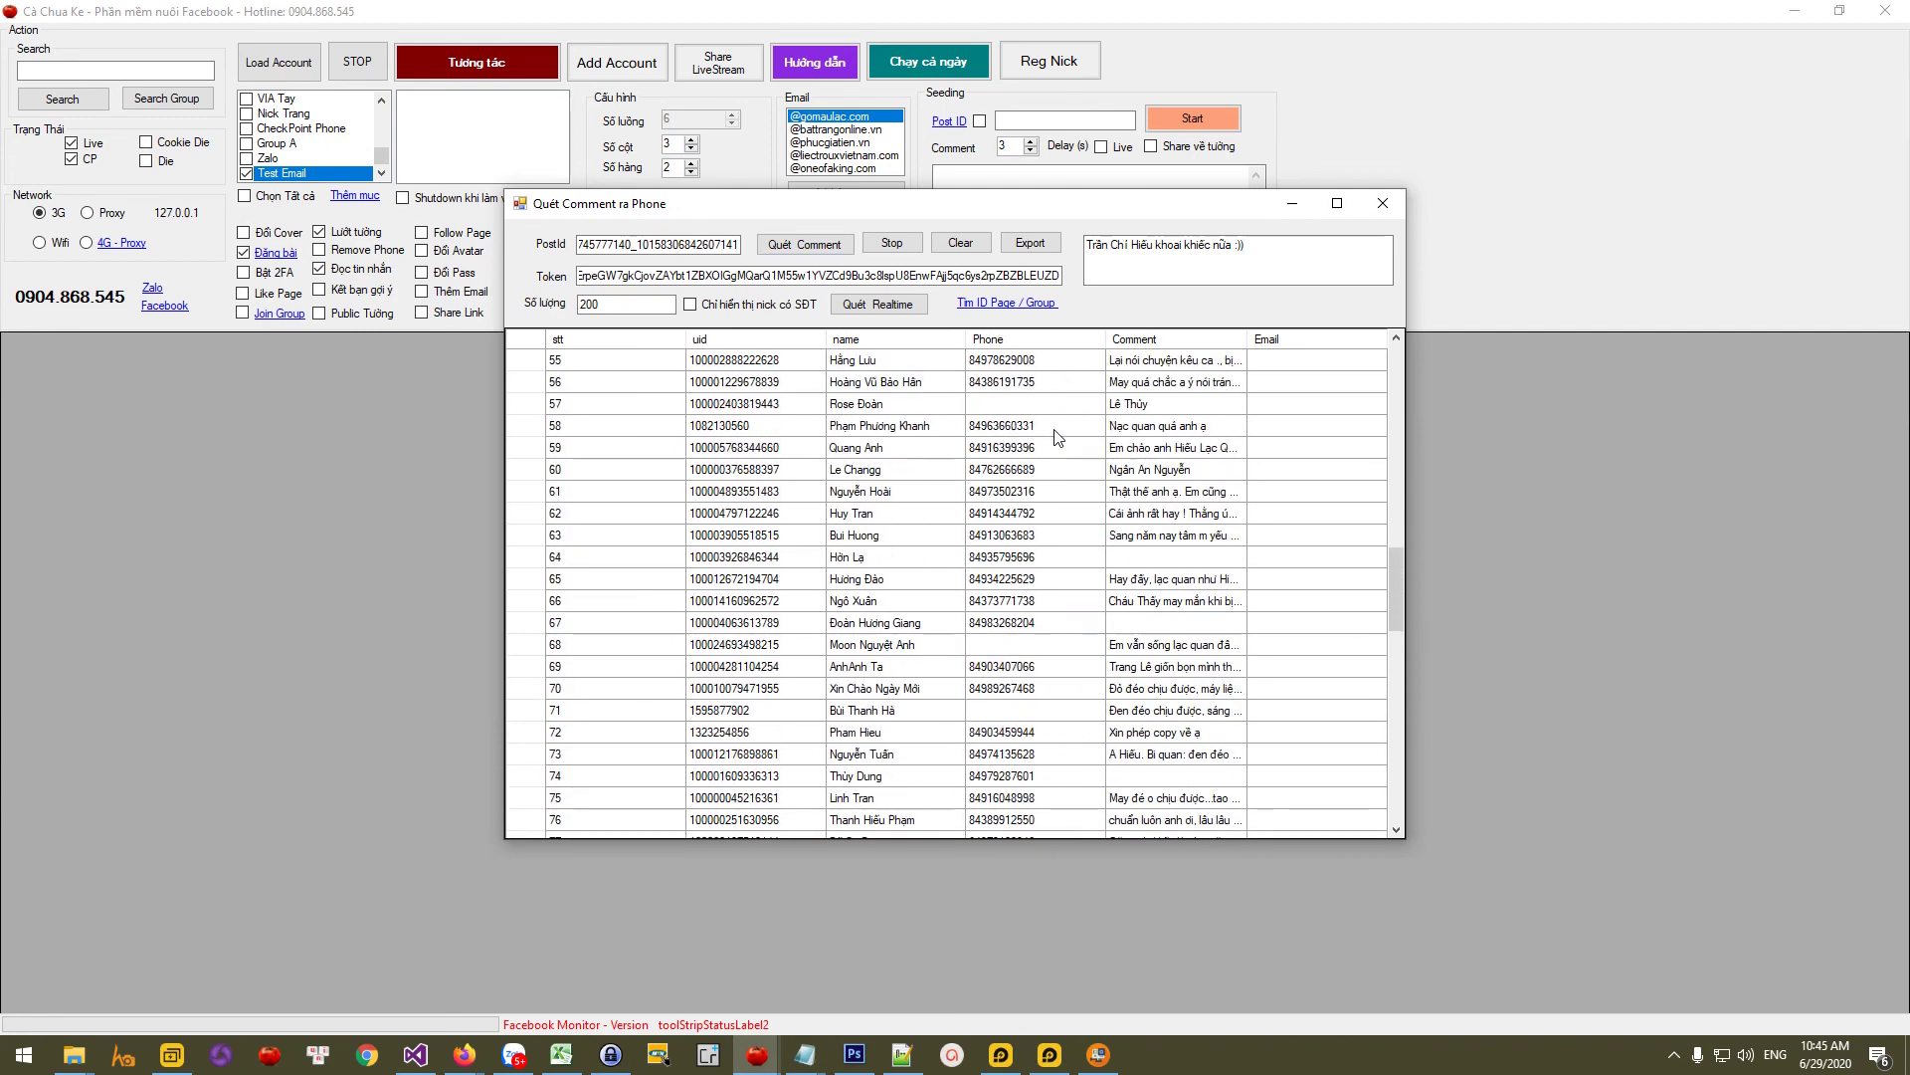
scroll(1052, 450, up, 4)
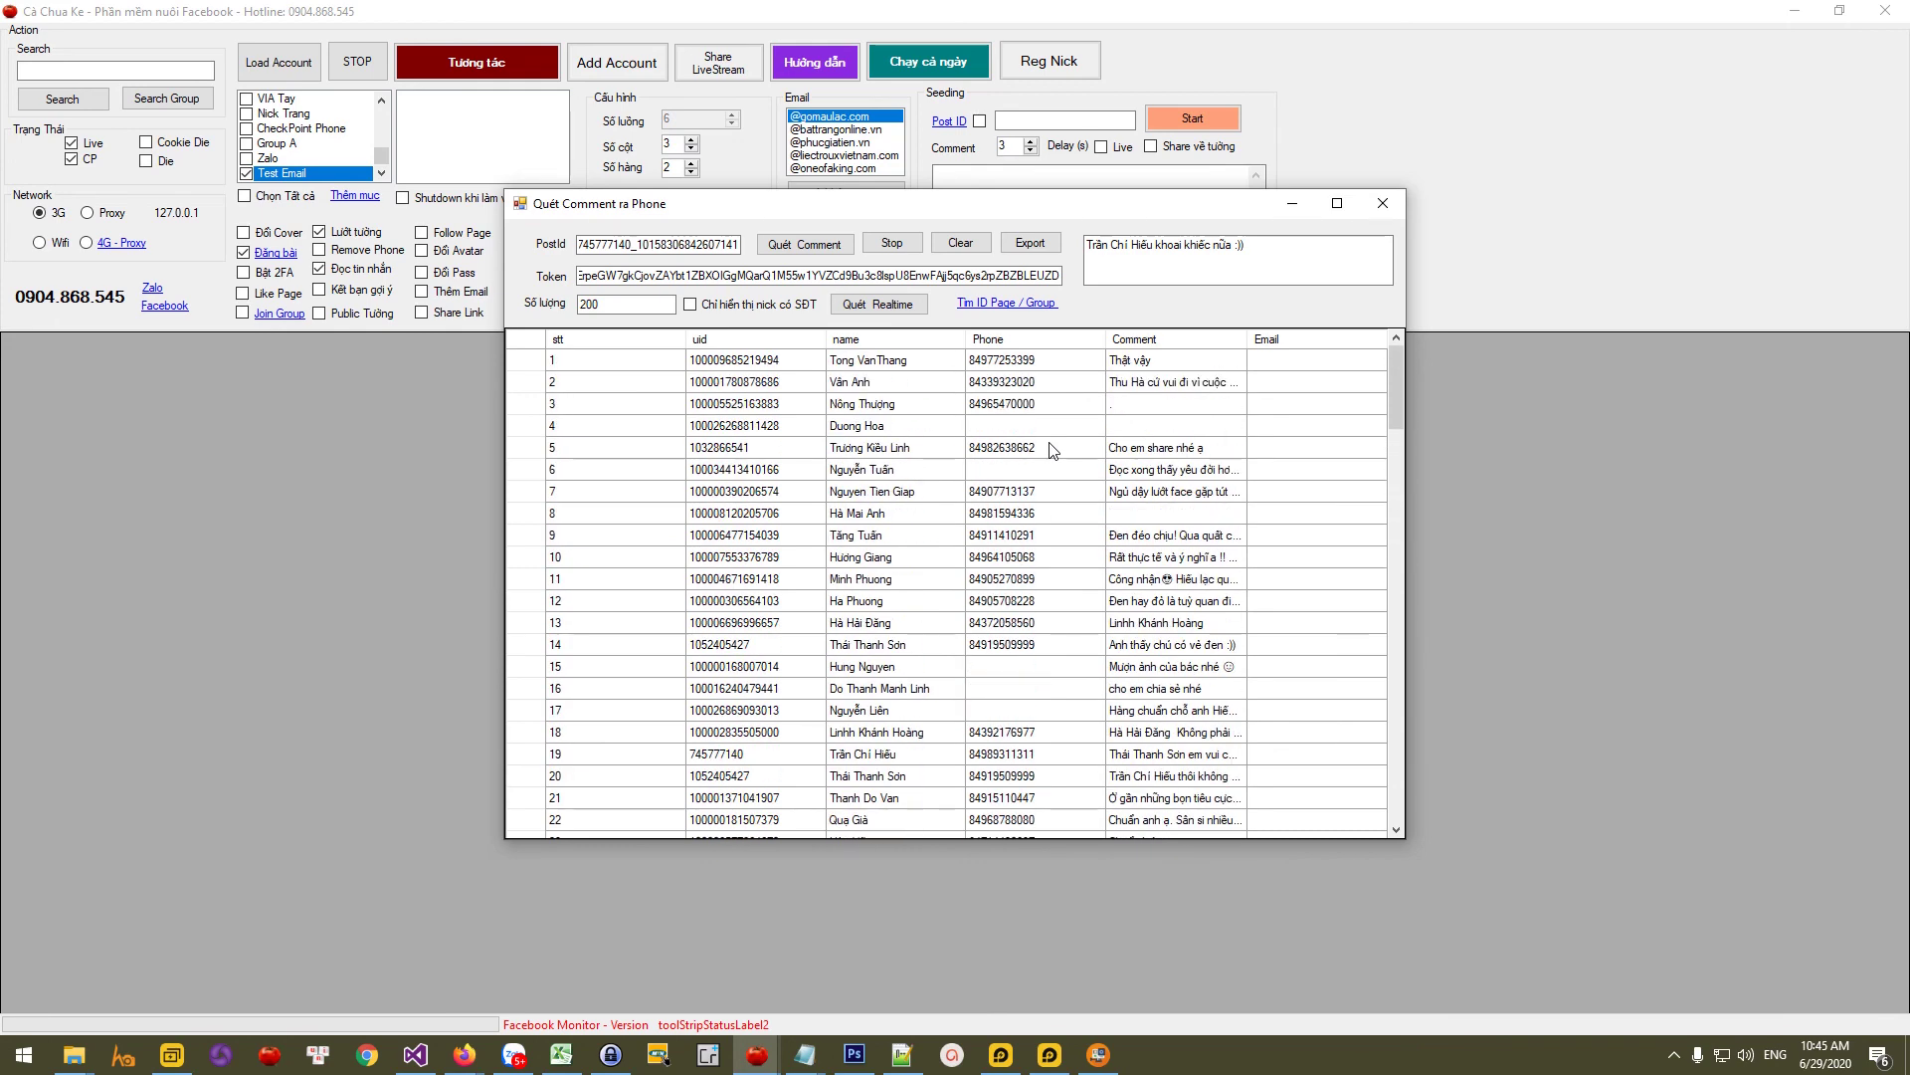
drag(1023, 360, 1027, 797)
click(1001, 797)
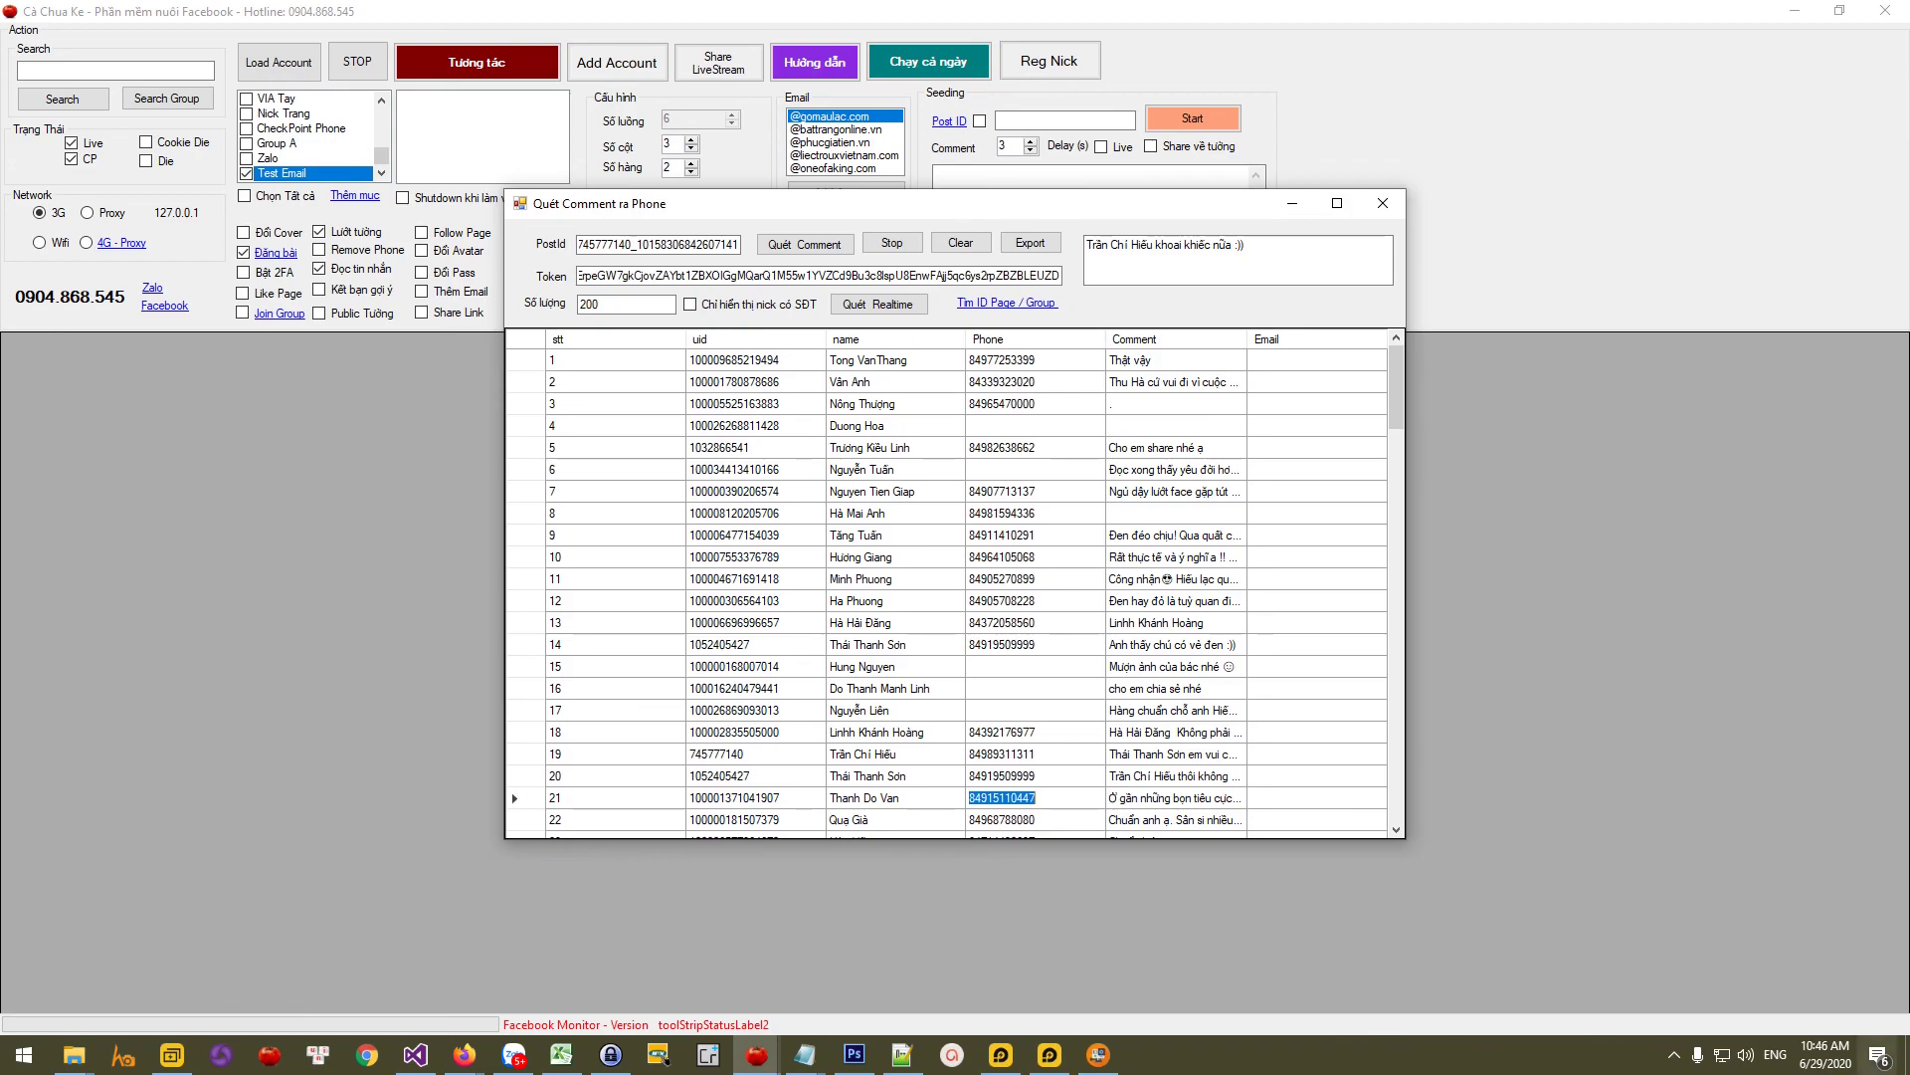
key(super+d)
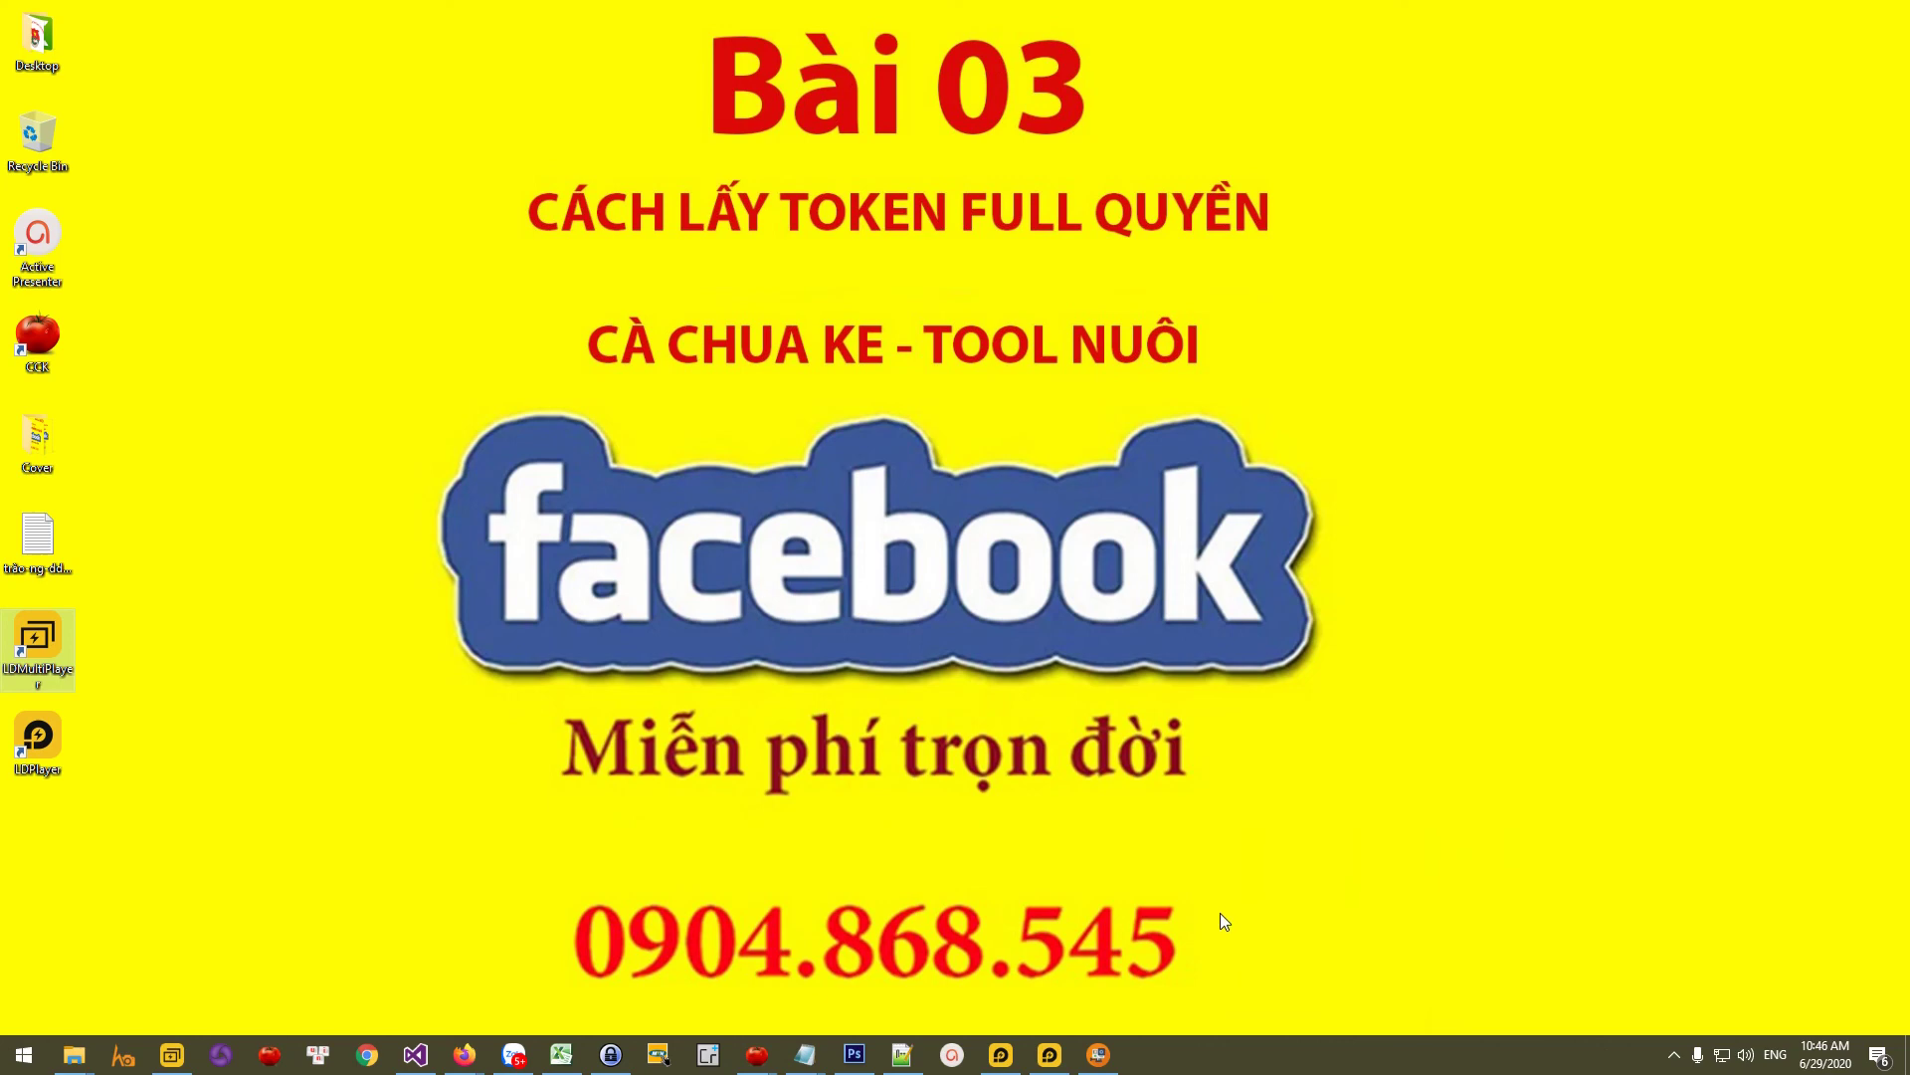
click(1674, 1054)
click(1736, 1015)
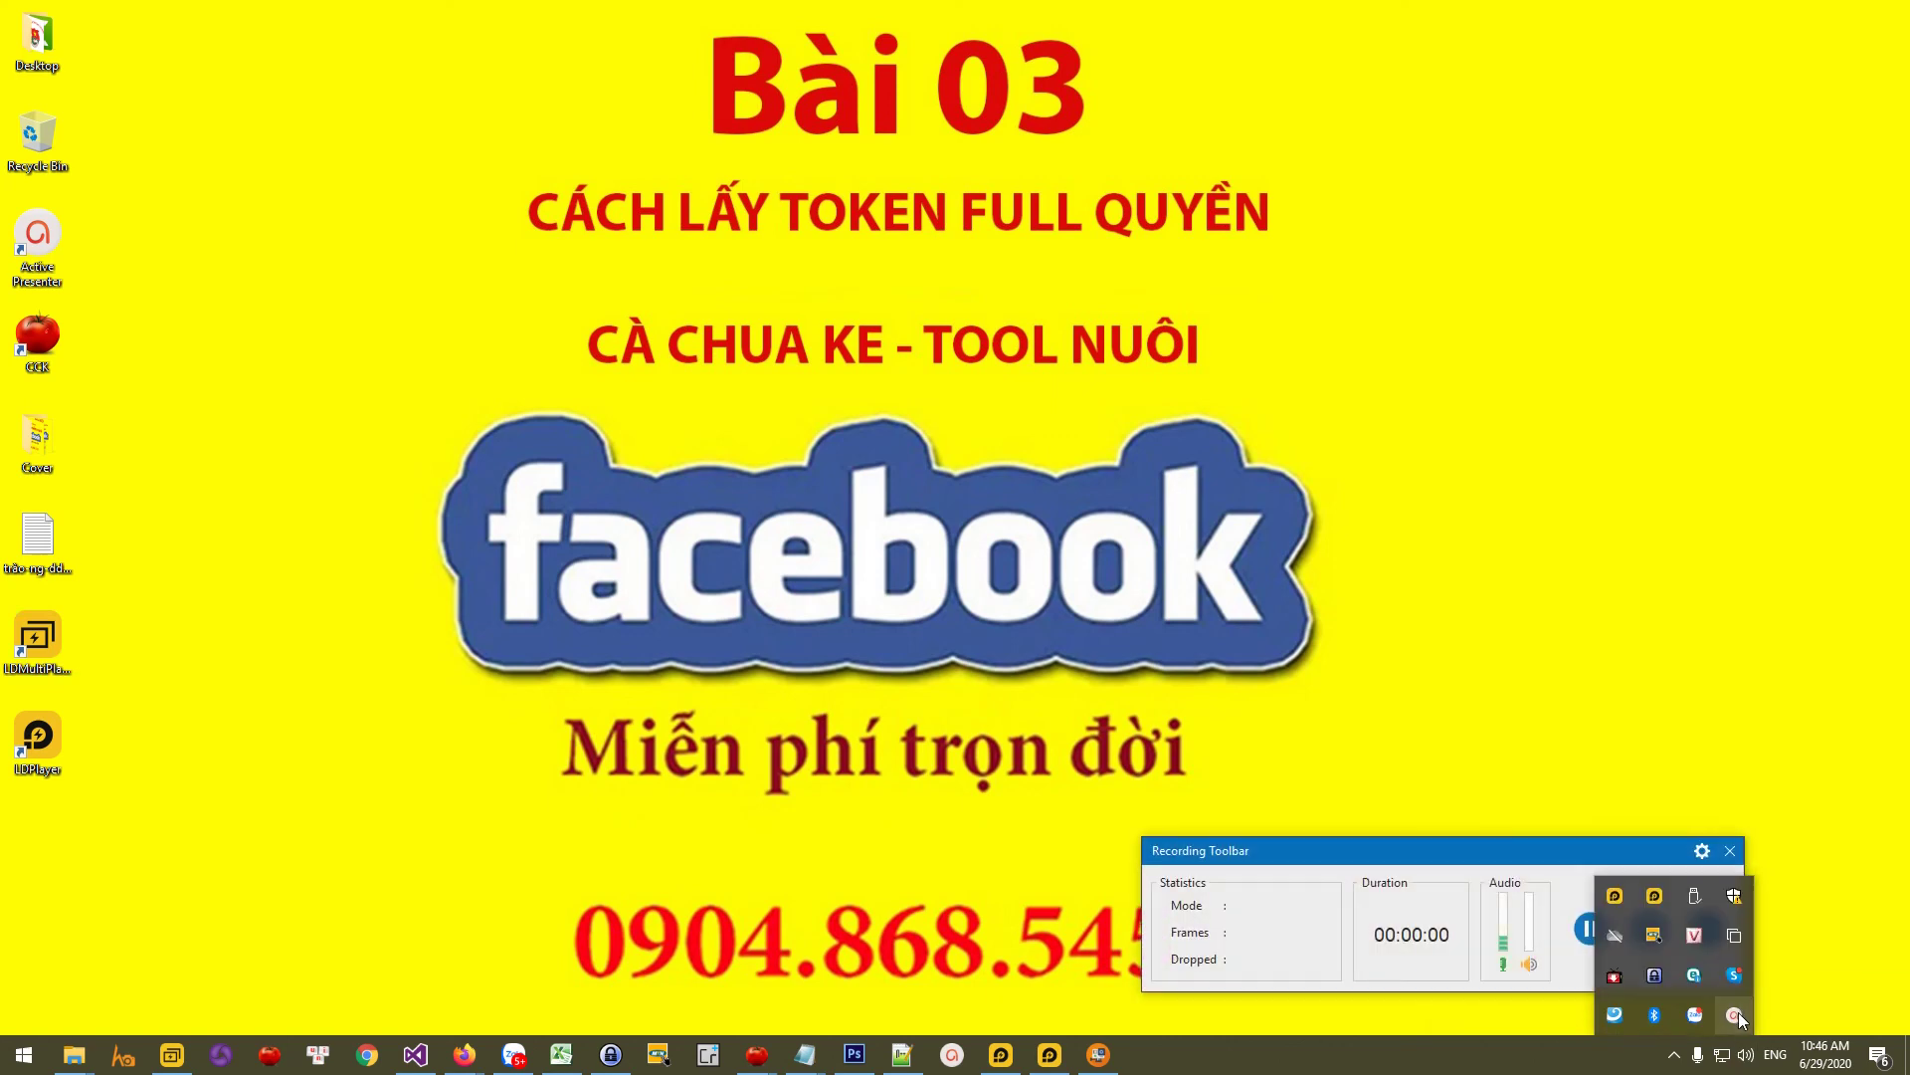